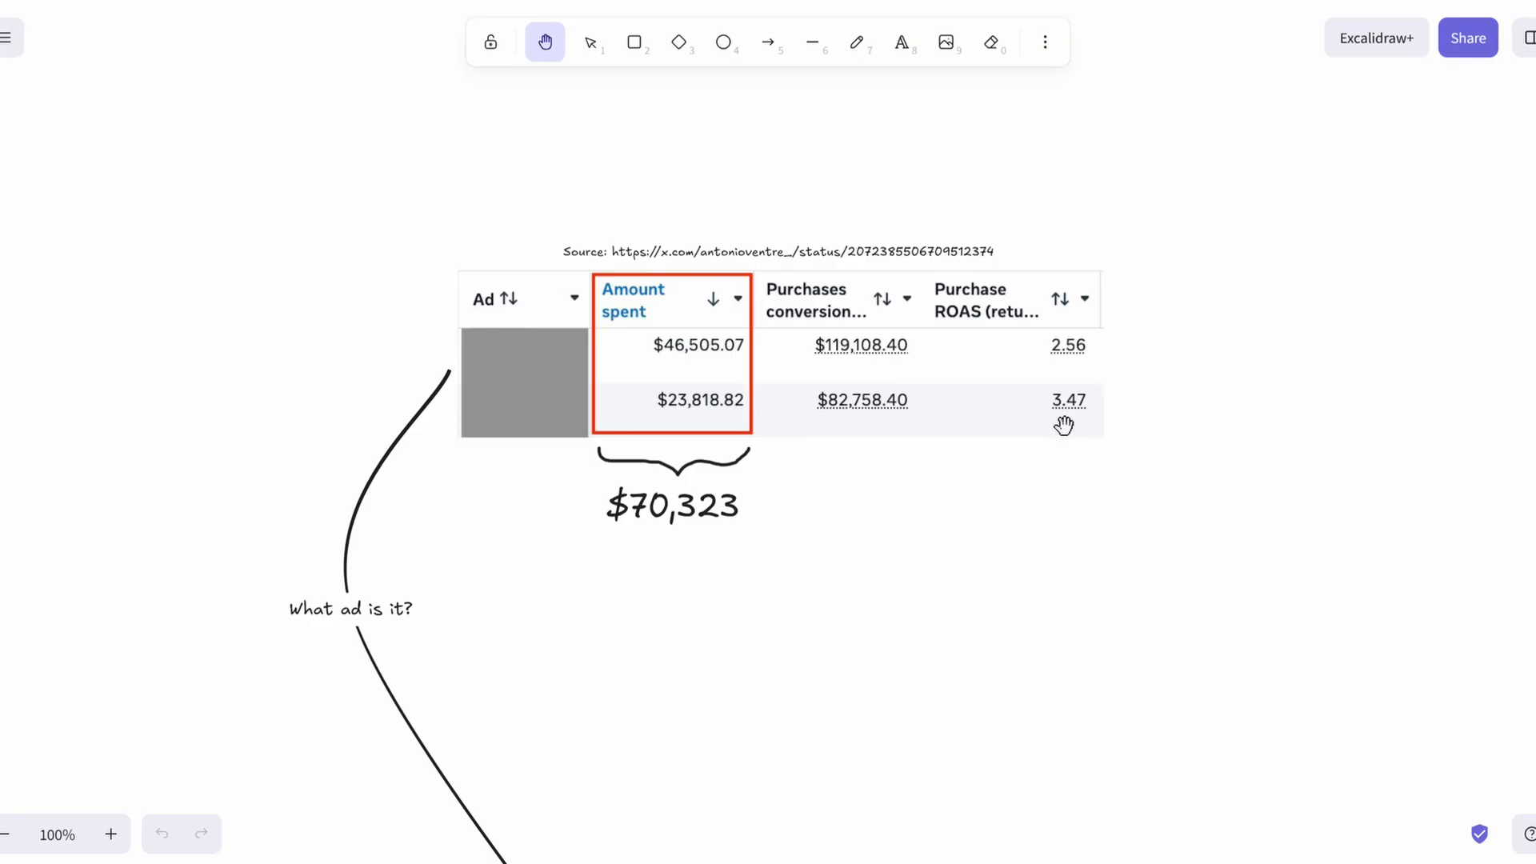
Compare the new FaceTime call ad example with the old talking head and podcast style ads on the board
scroll(1088, 432, "down", 8)
scroll(1048, 409, "up", 1)
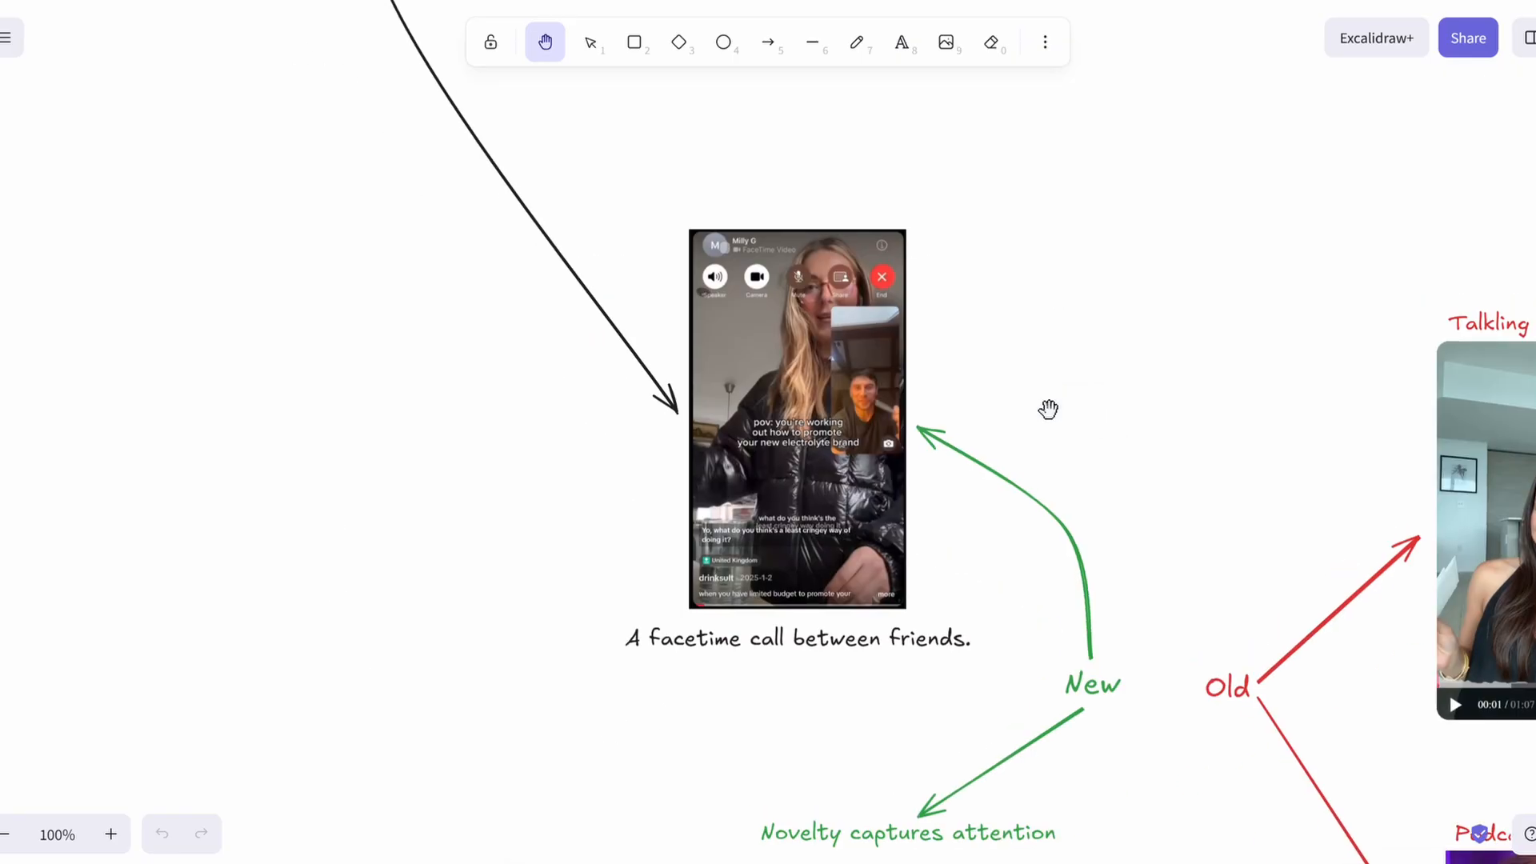
scroll(1069, 417, "right", 8)
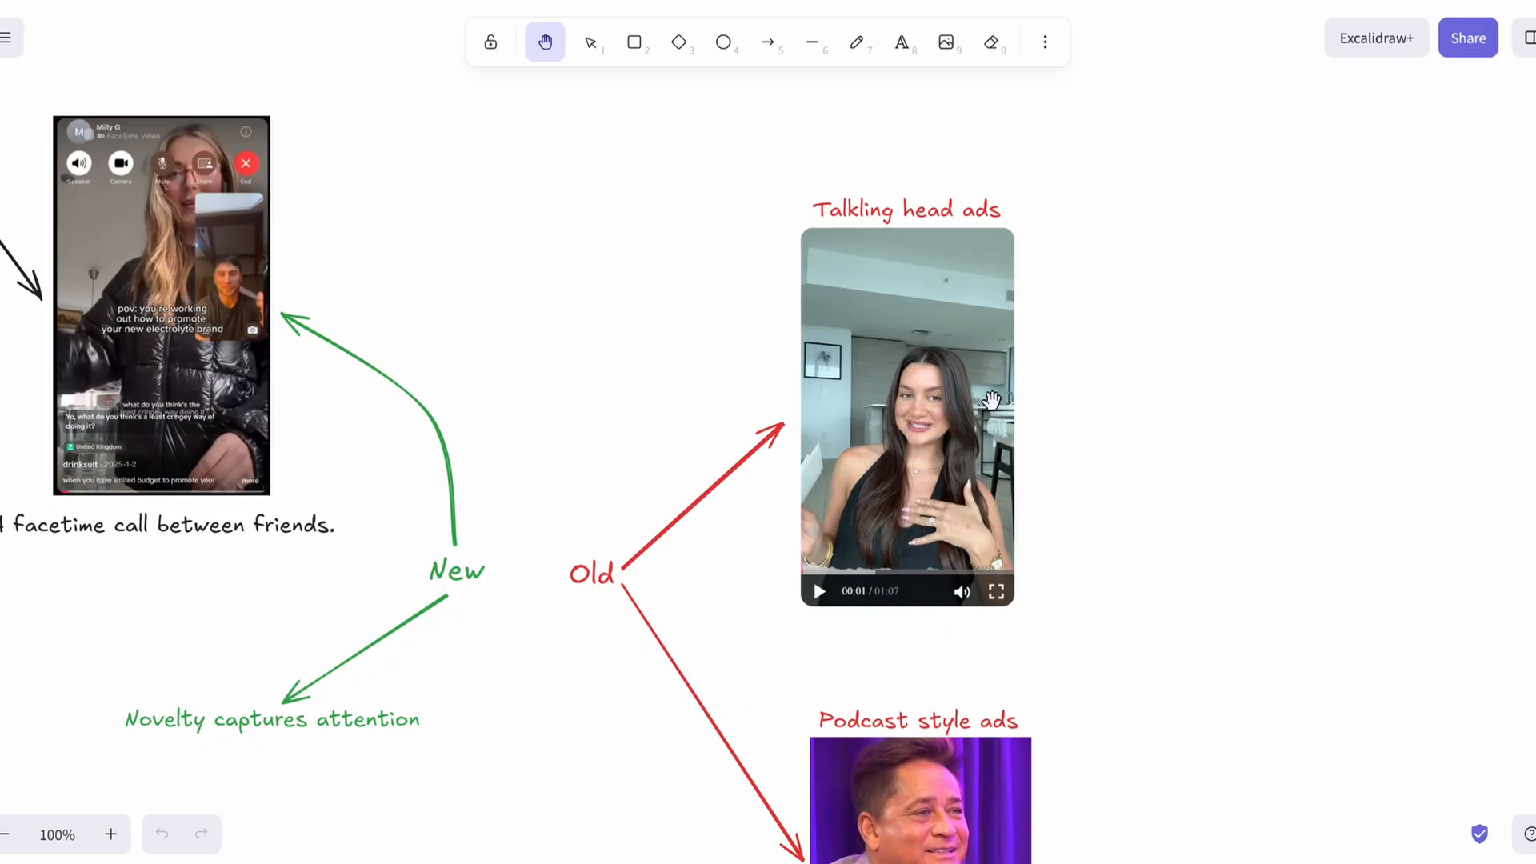
scroll(741, 432, "left", 6)
scroll(741, 432, "up", 2)
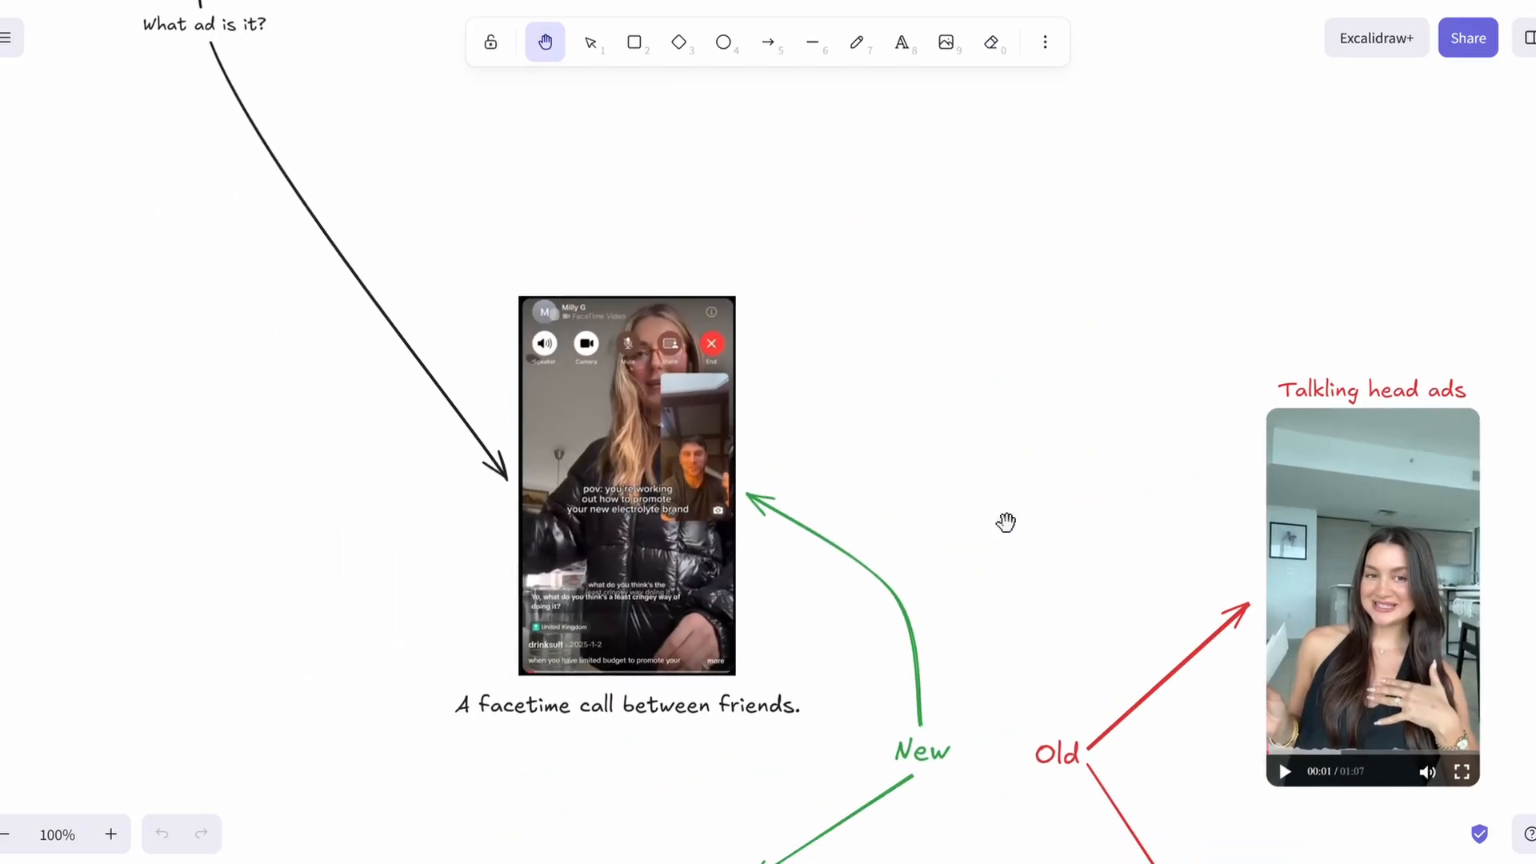
scroll(852, 382, "left", 3)
scroll(851, 382, "down", 1)
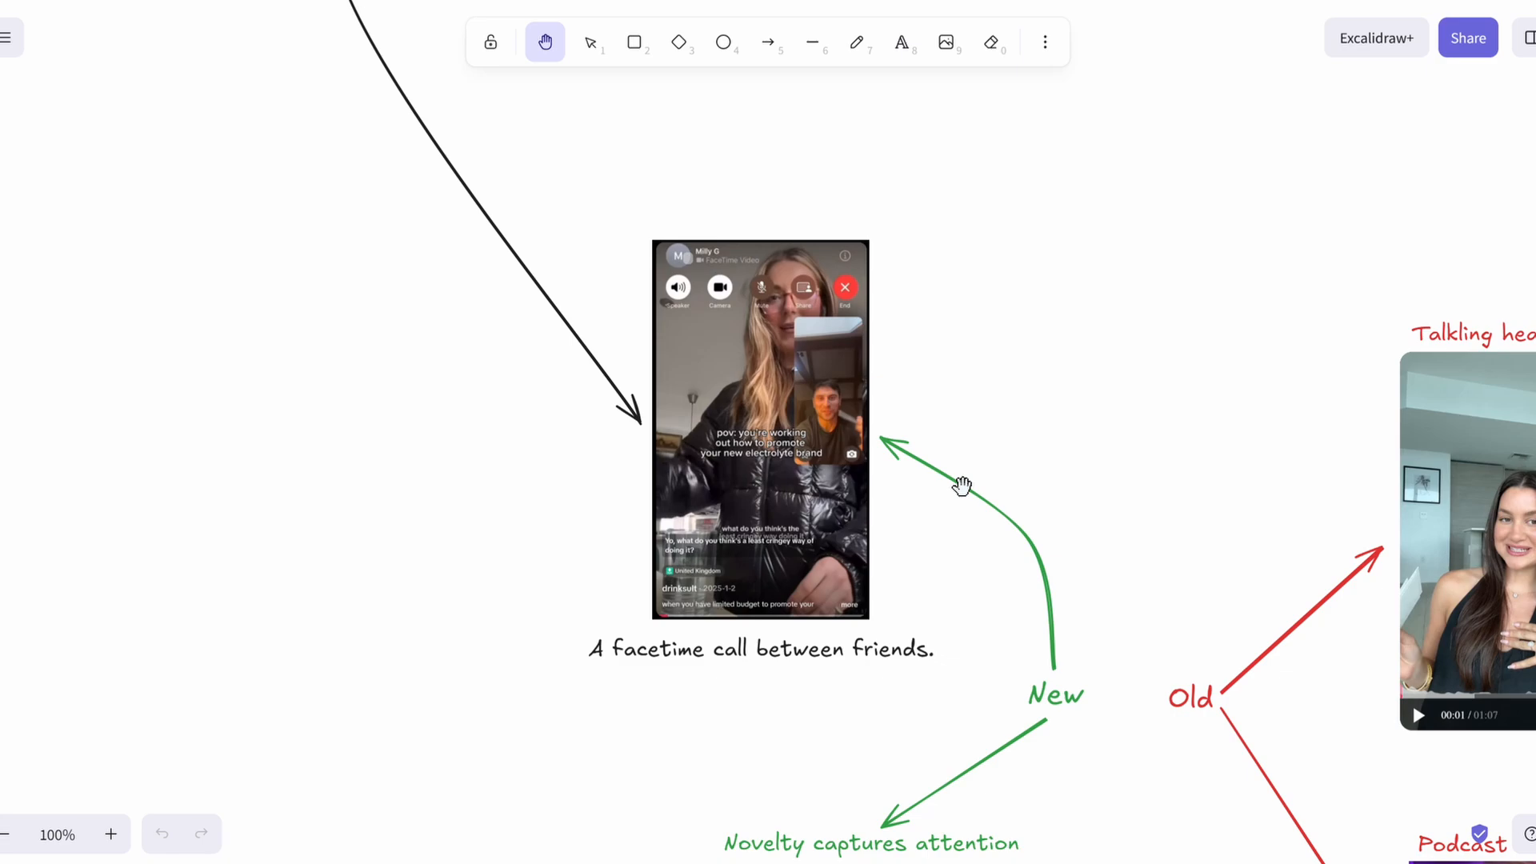
scroll(962, 485, "right", 9)
scroll(963, 485, "down", 2)
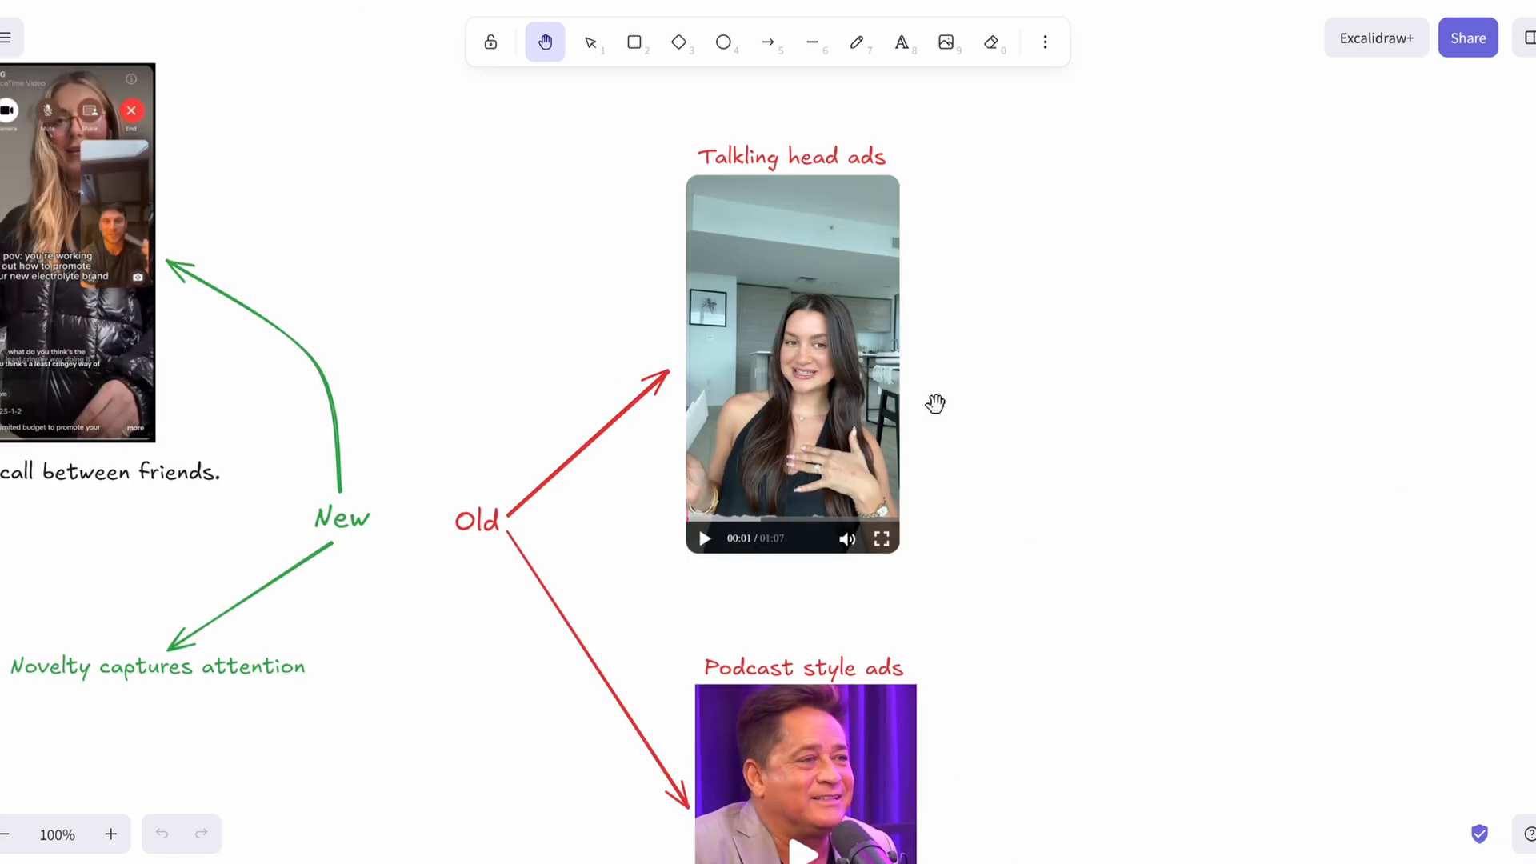
scroll(935, 404, "down", 4)
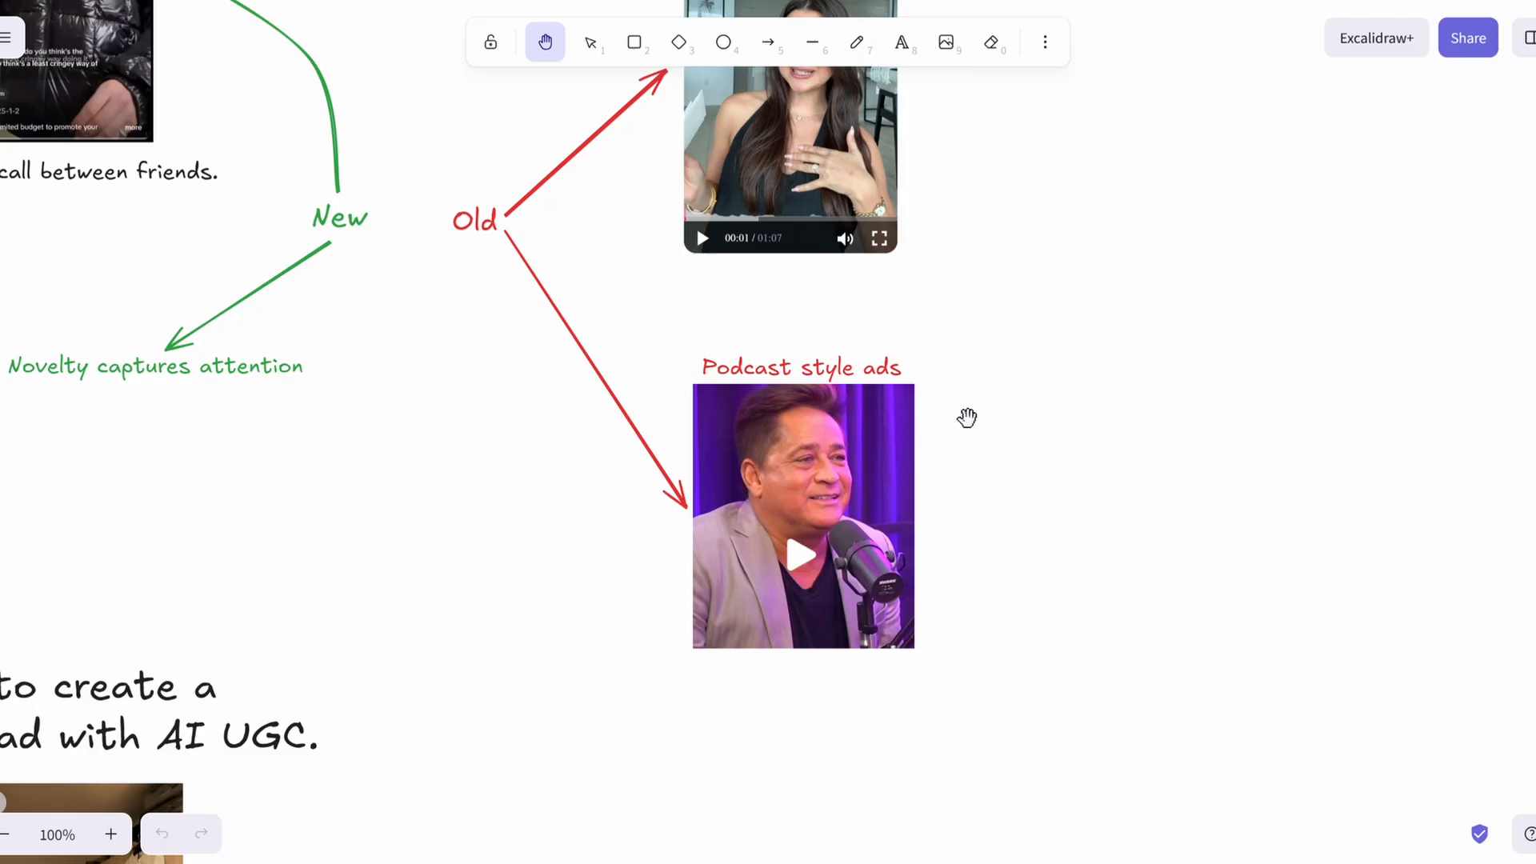
left_click_drag(438, 118, 1151, 547)
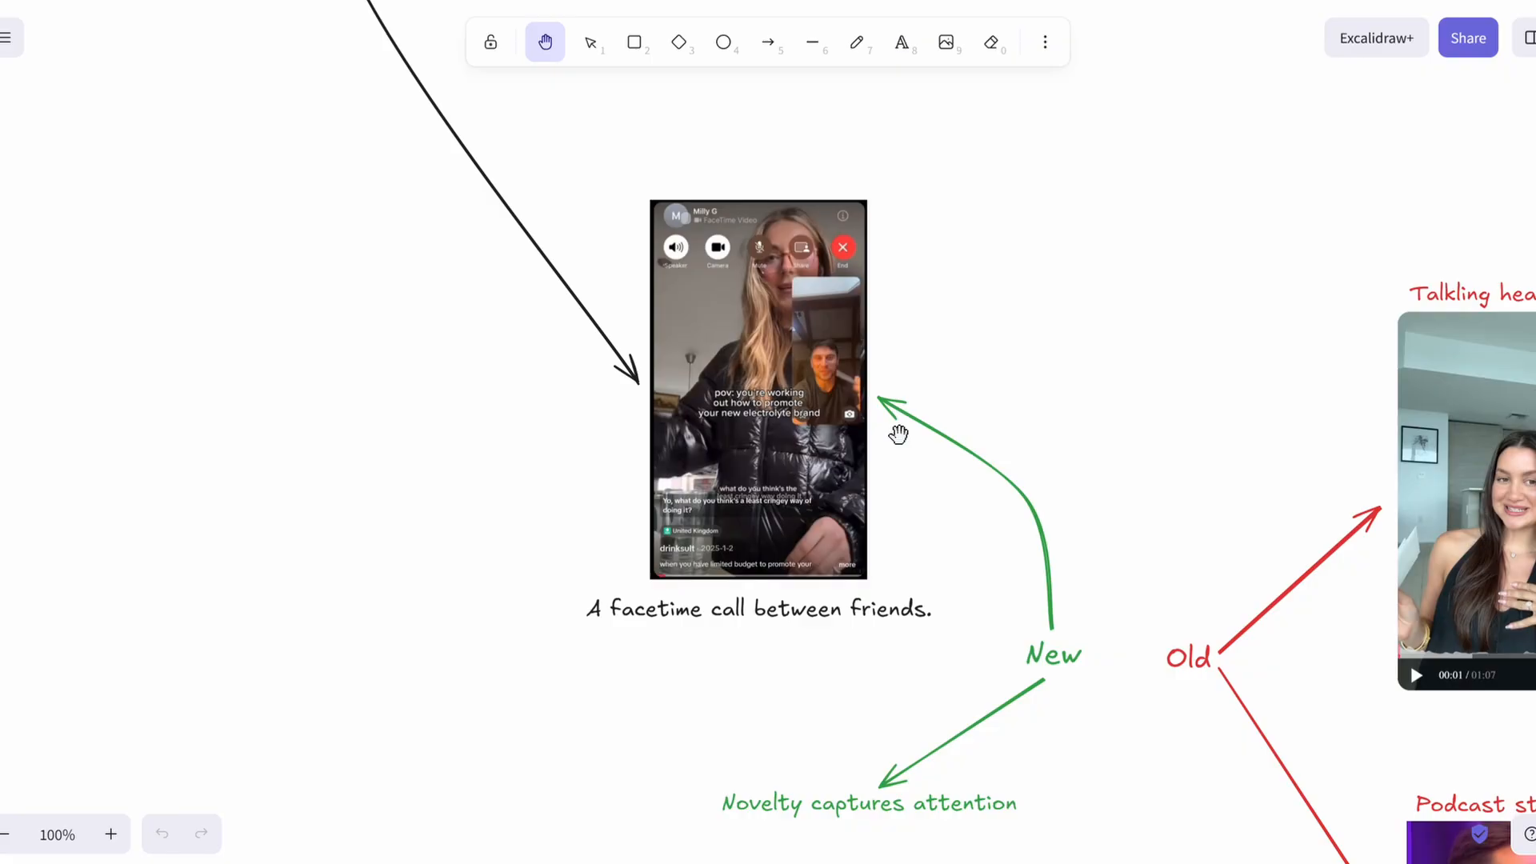
scroll(897, 433, "down", 4)
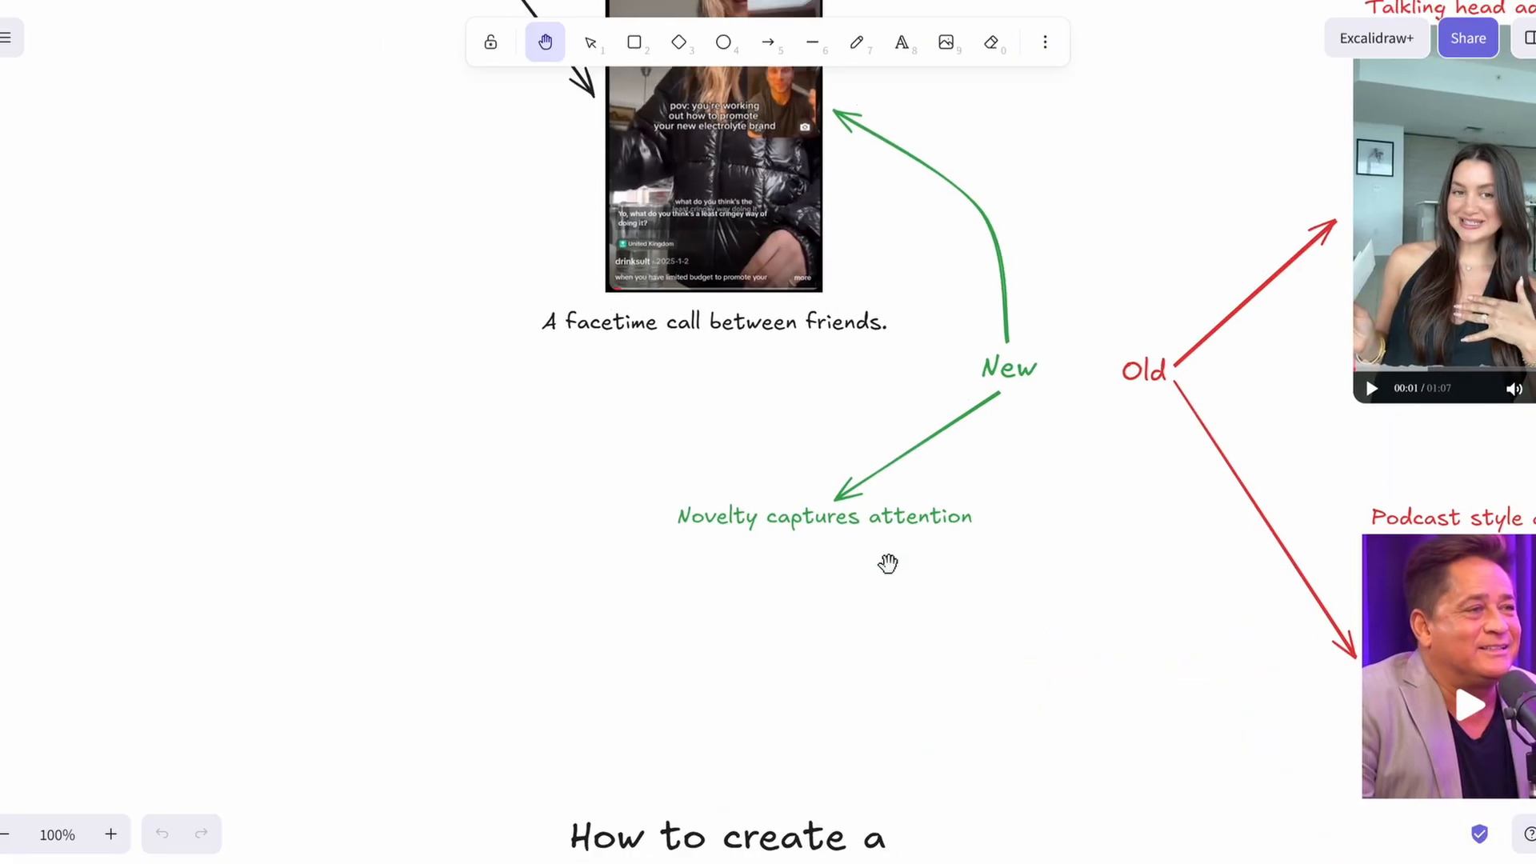
scroll(889, 564, "down", 3)
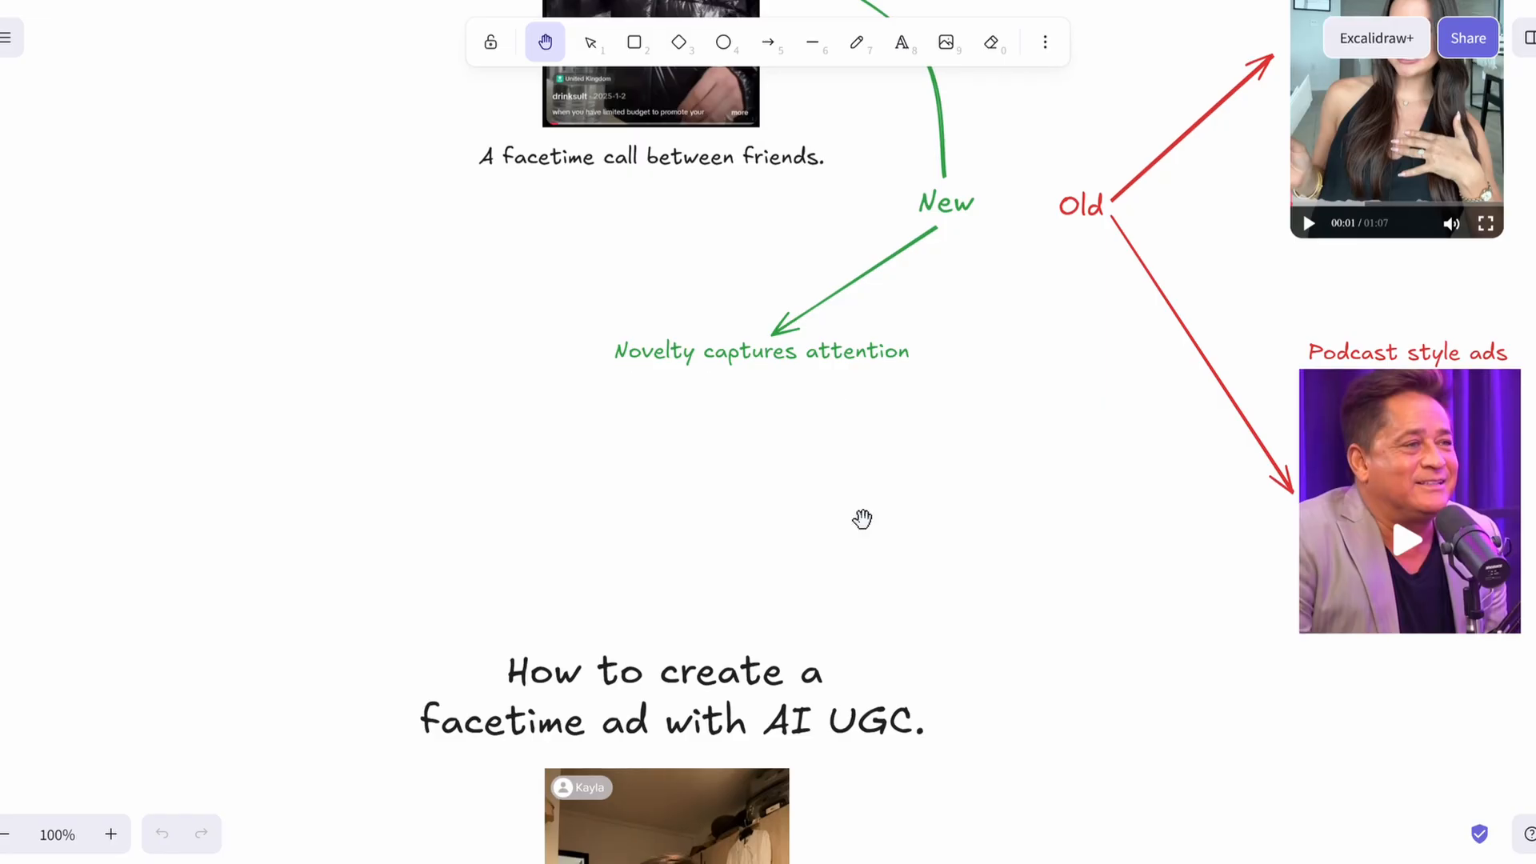
Examine the AI UGC FaceTime ad example and the Step 1 character creation section with its PLACE framework overview
scroll(863, 519, "down", 6)
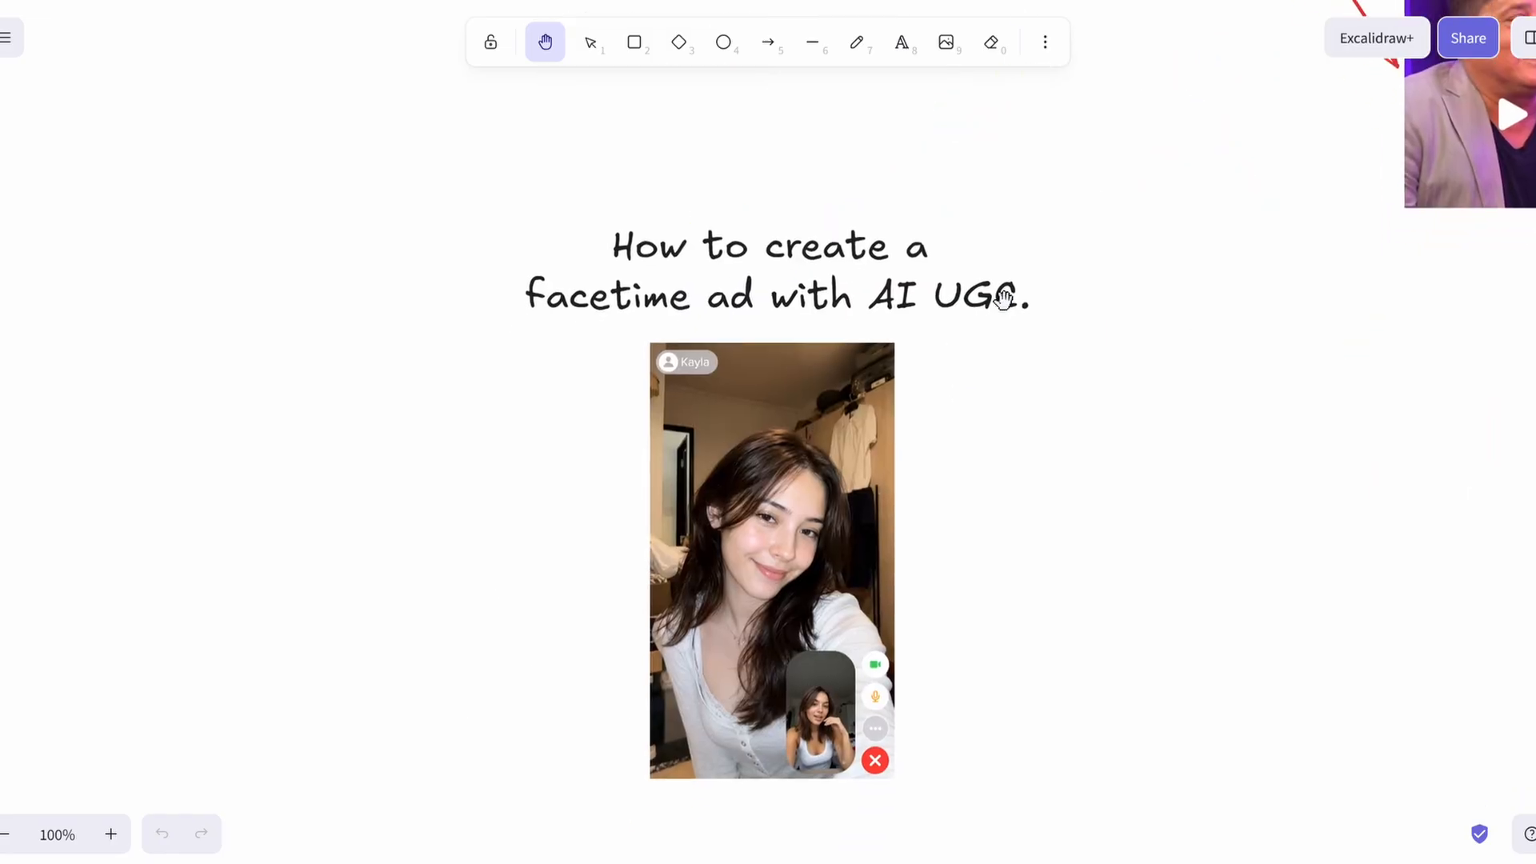
scroll(1008, 344, "down", 1)
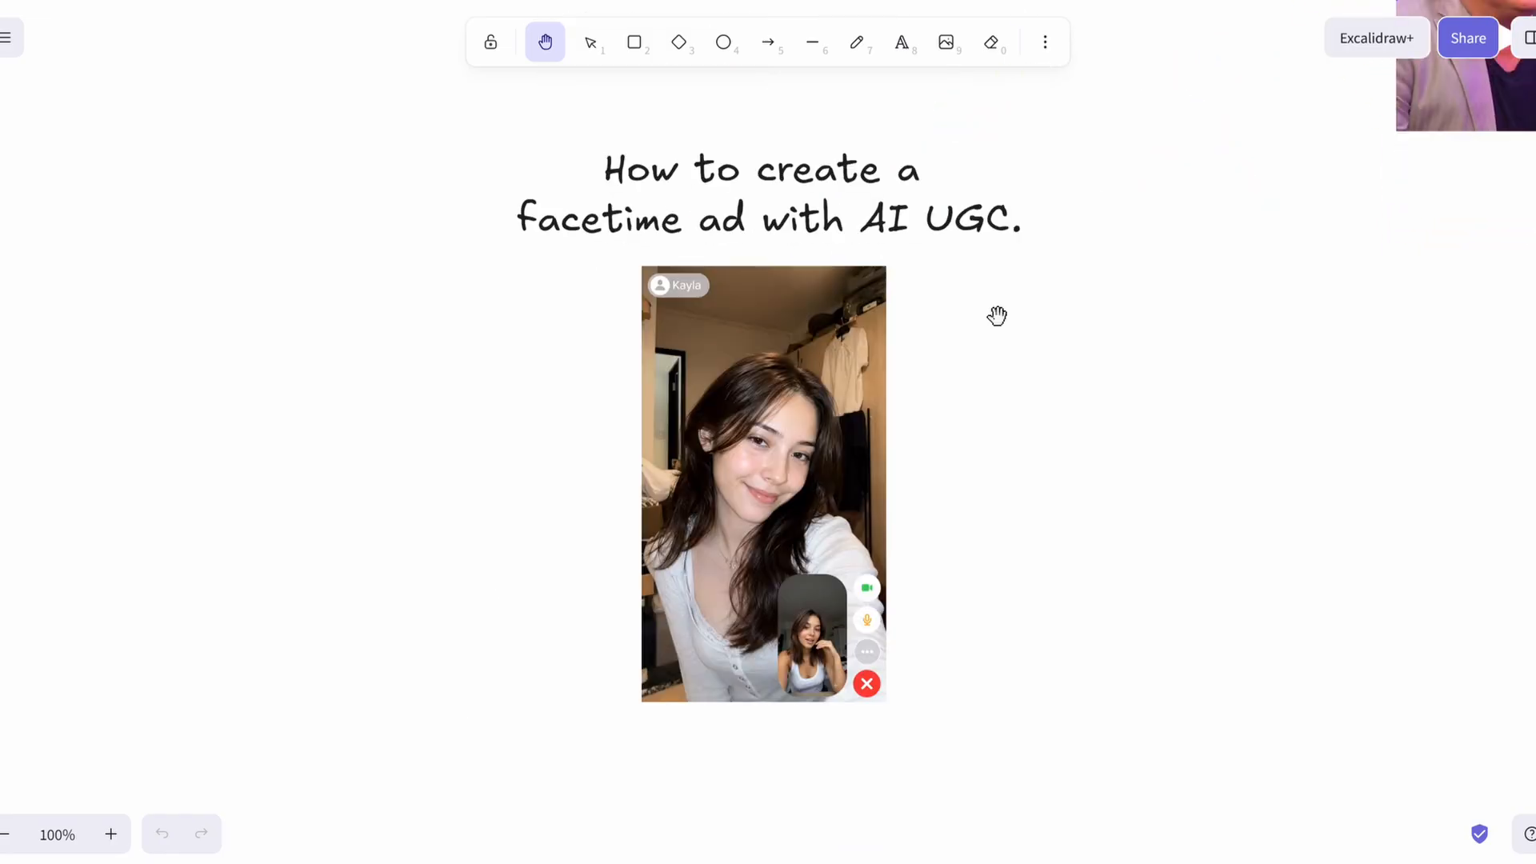
scroll(1037, 454, "down", 10)
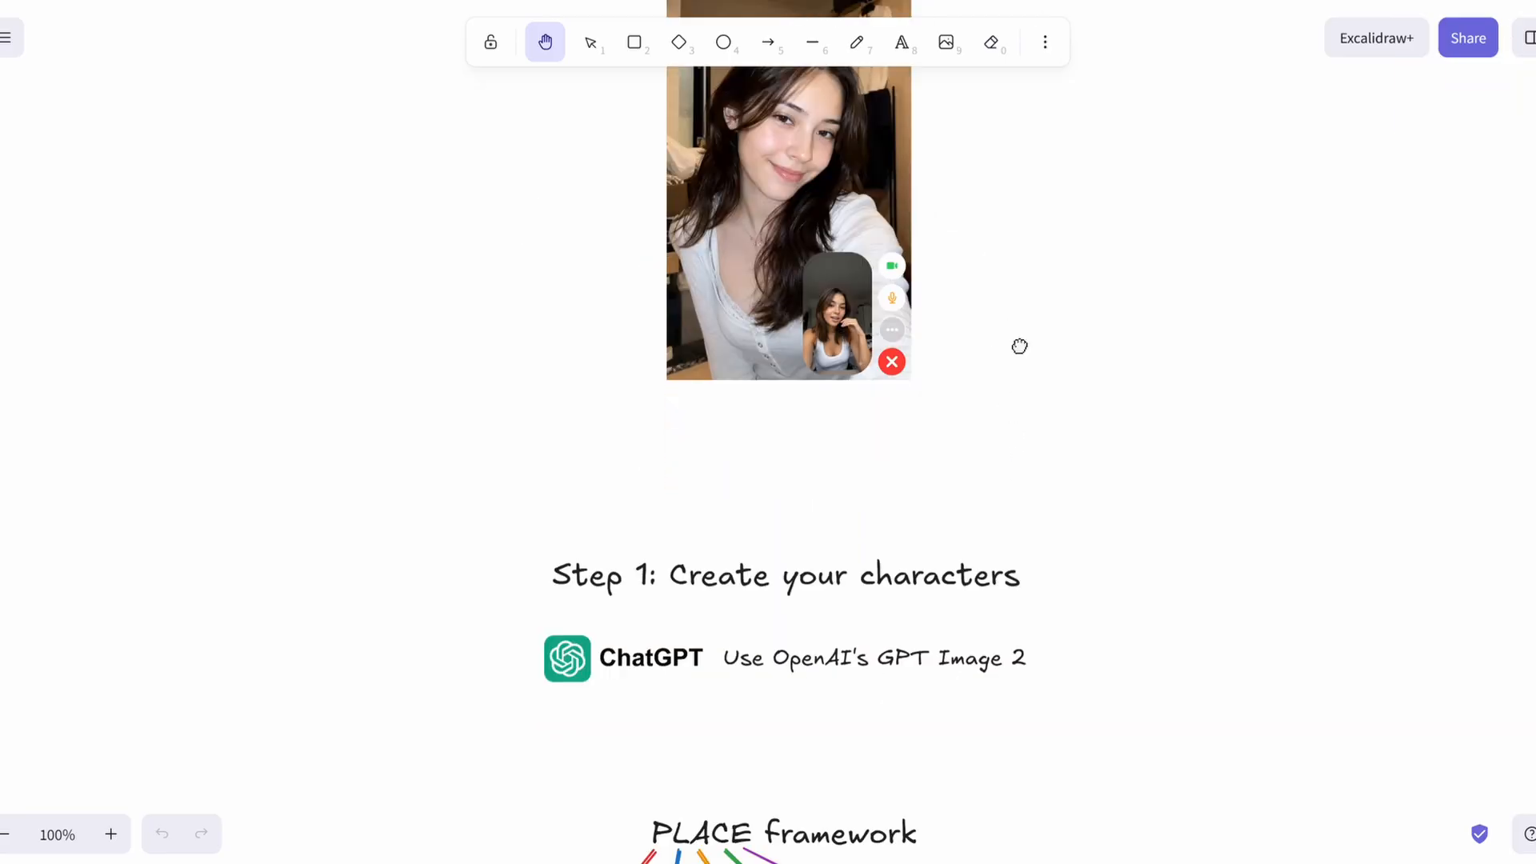
scroll(1032, 368, "down", 1)
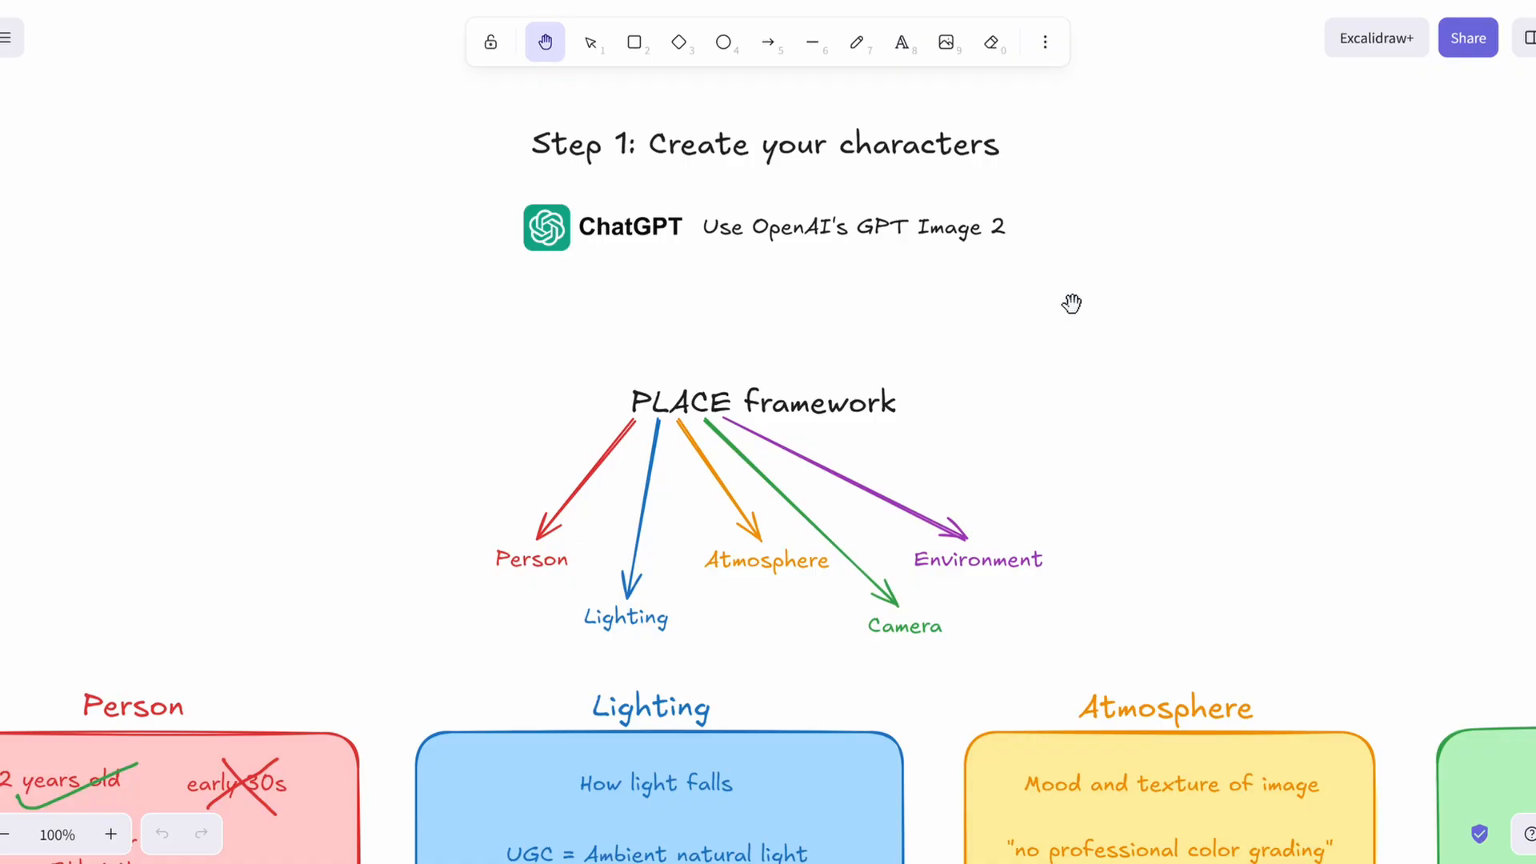
left_click_drag(965, 422, 971, 352)
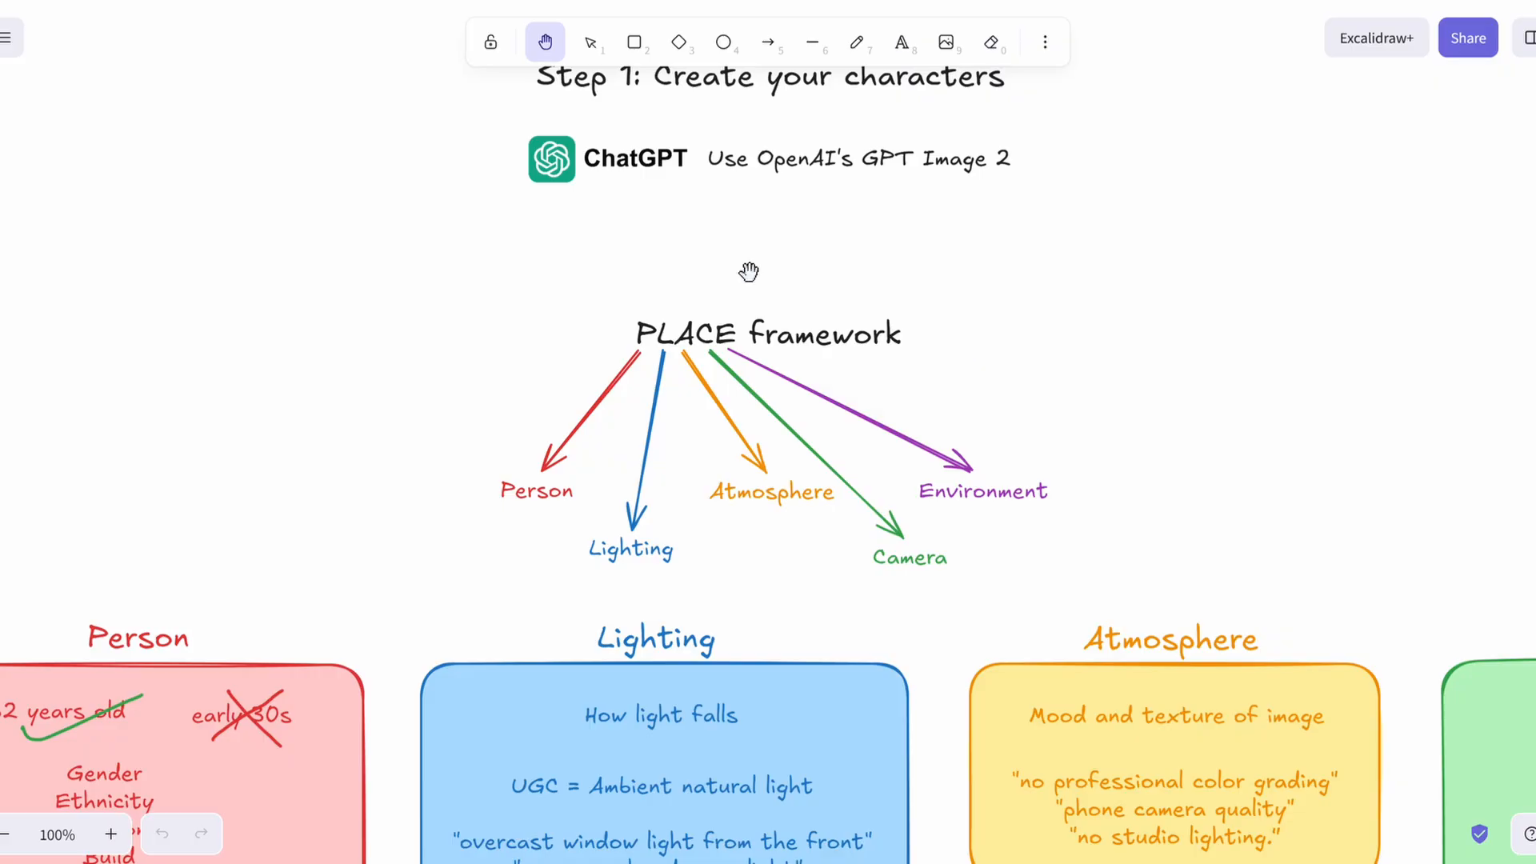
scroll(749, 274, "down", 1)
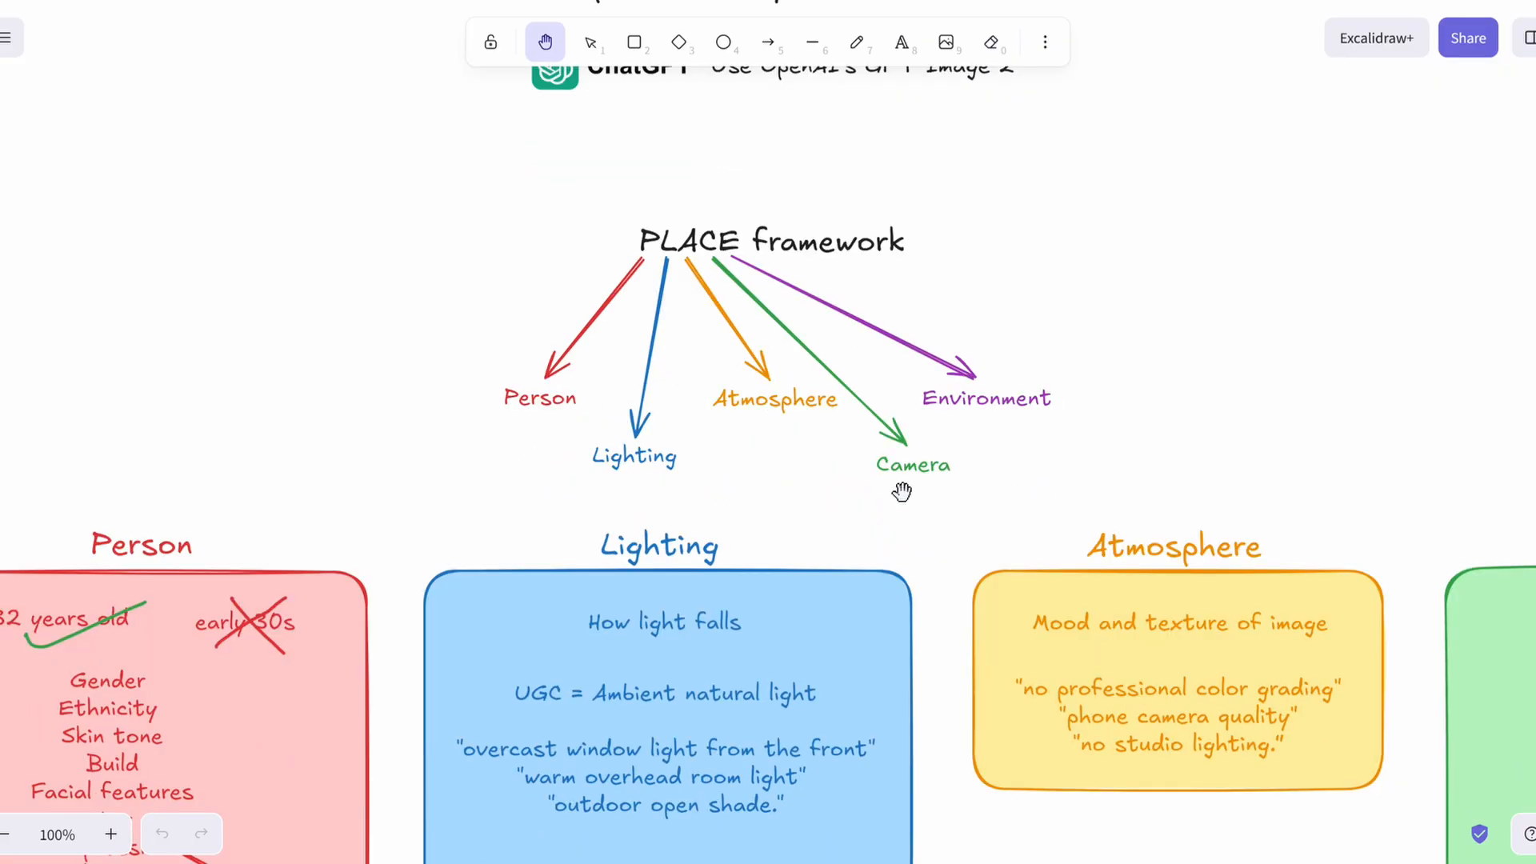
Read through the Person, Lighting, Atmosphere, Camera and Environment boxes of the PLACE framework in order
left_click_drag(354, 607, 875, 336)
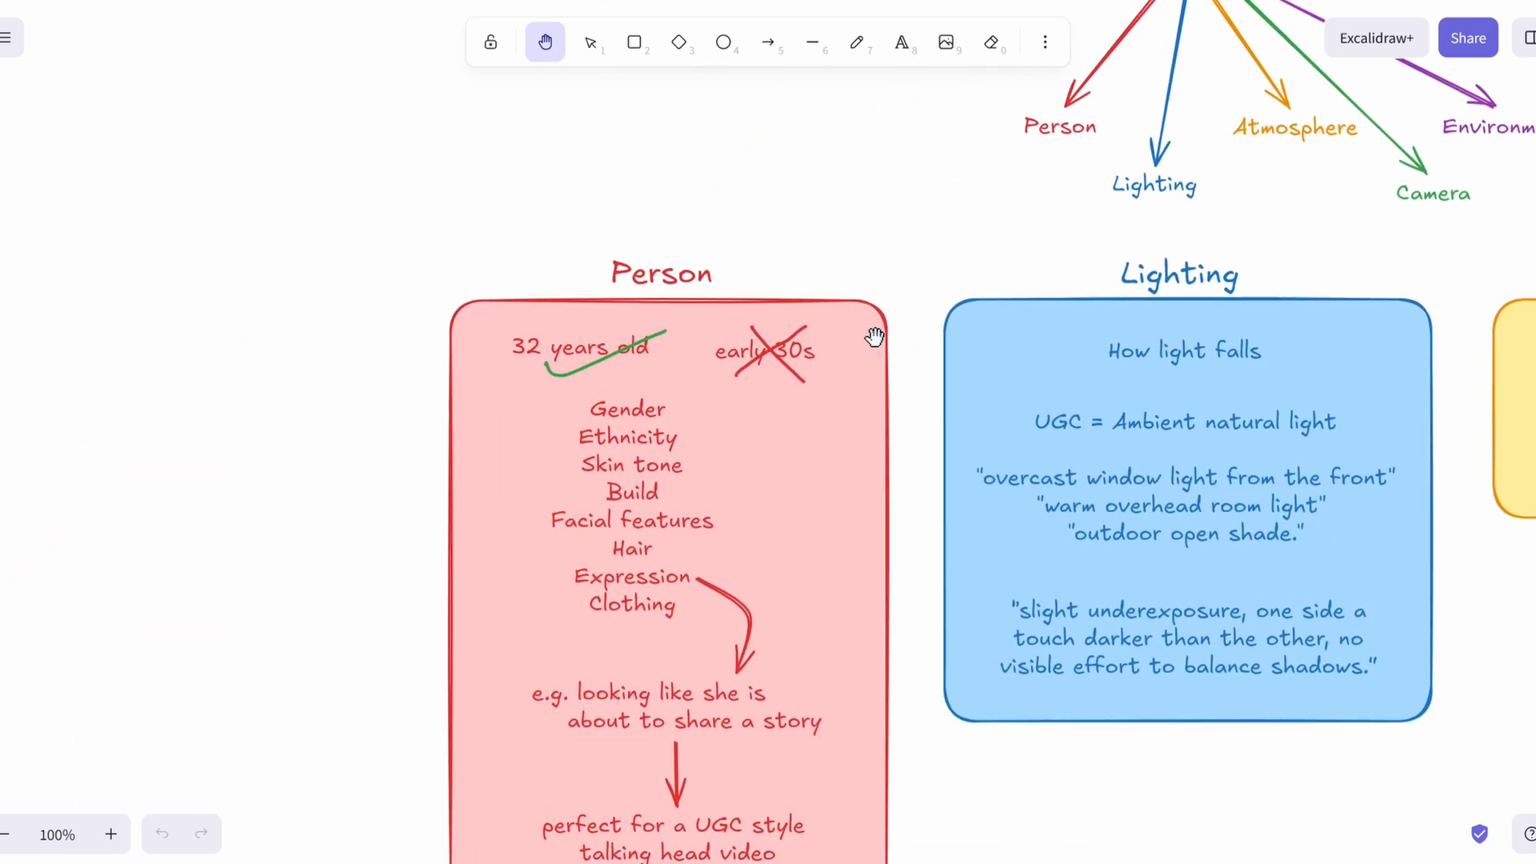
left_click_drag(706, 442, 794, 317)
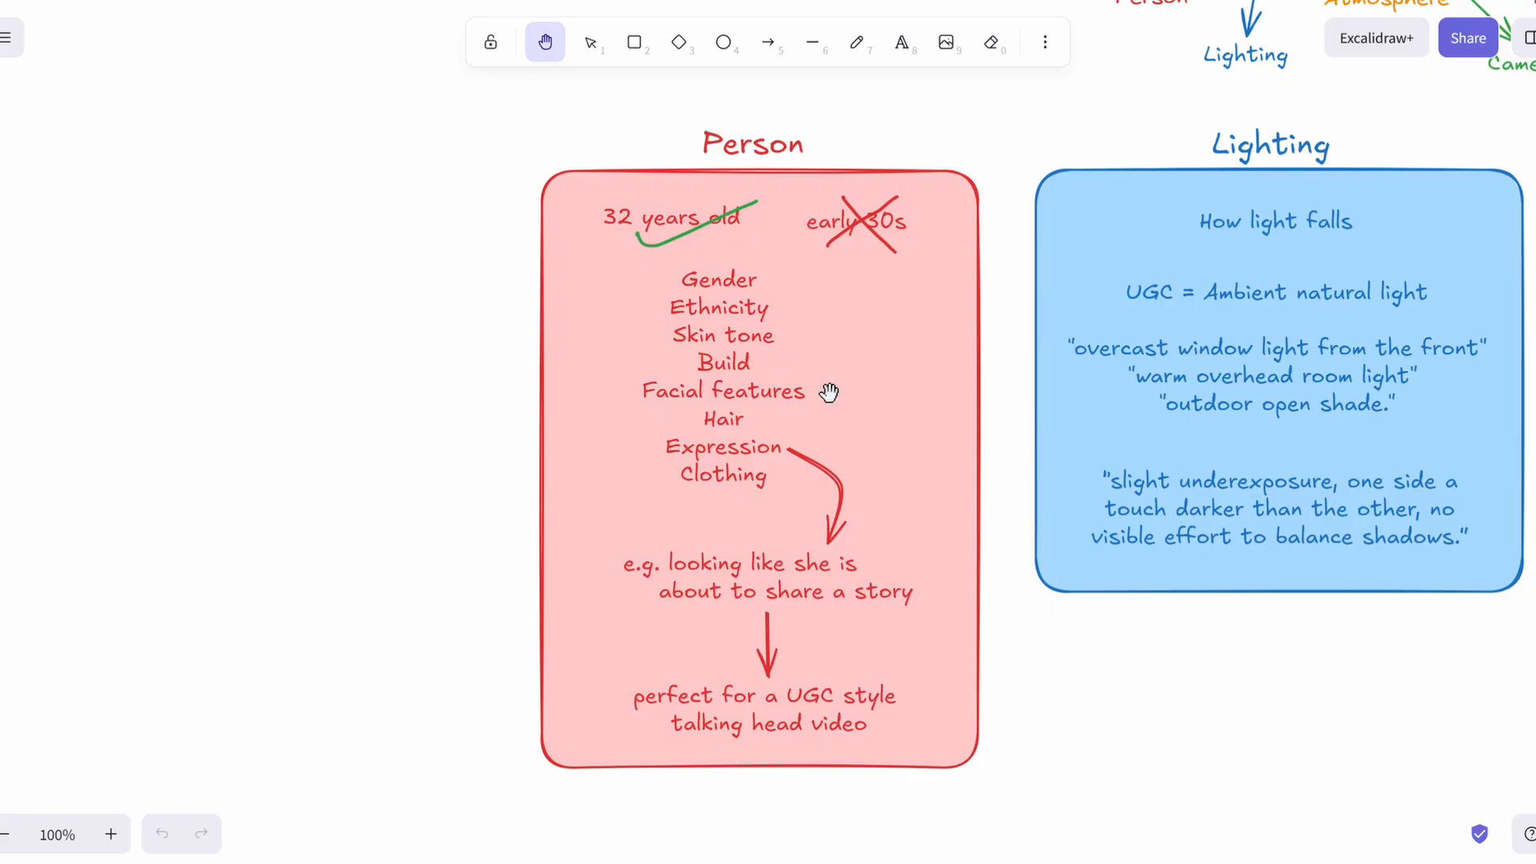
scroll(829, 392, "down", 1)
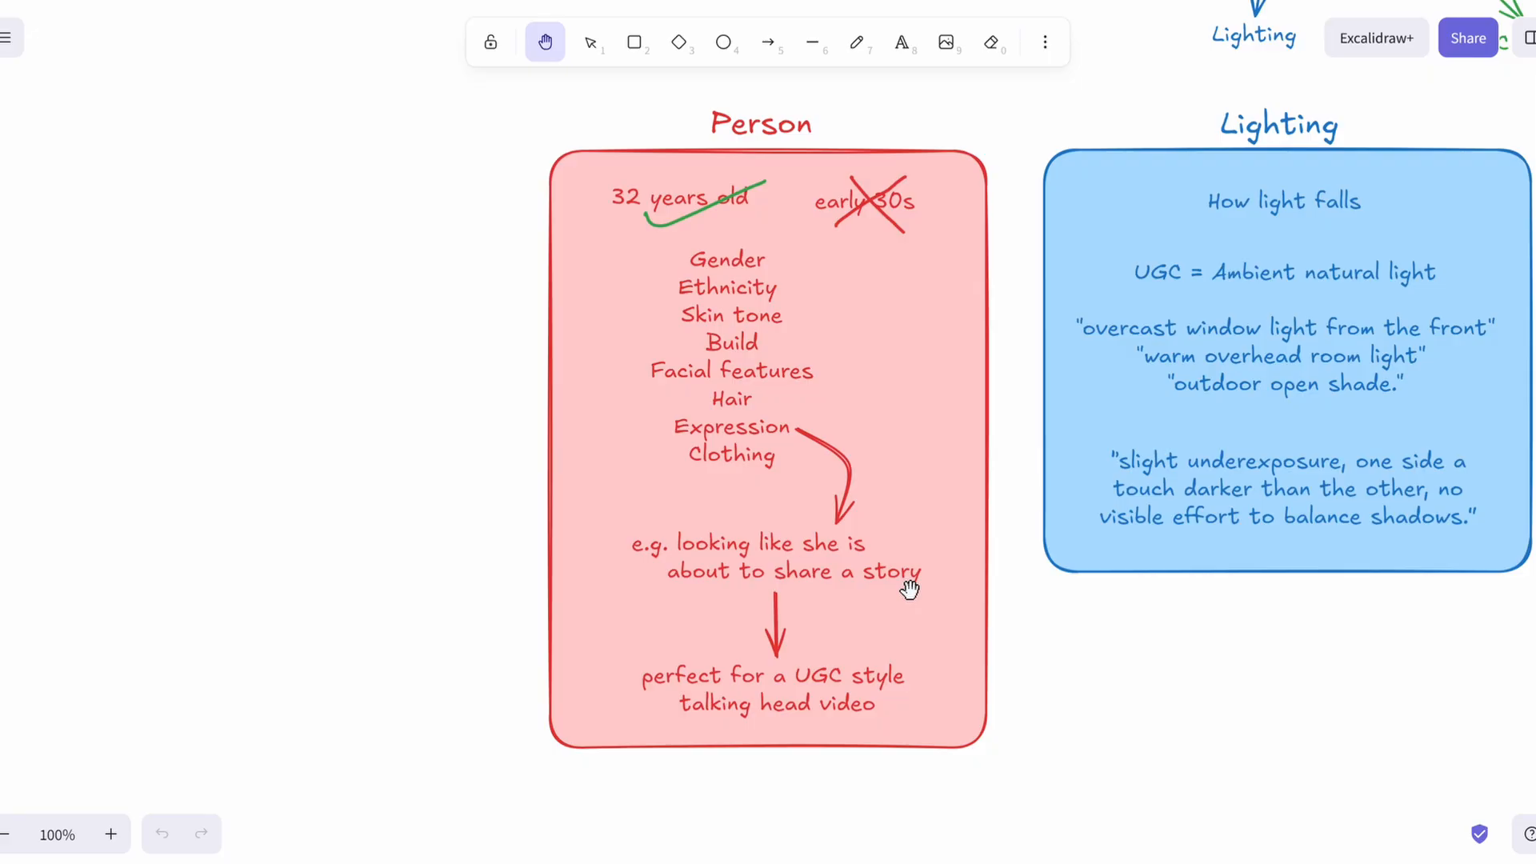
scroll(902, 593, "right", 6)
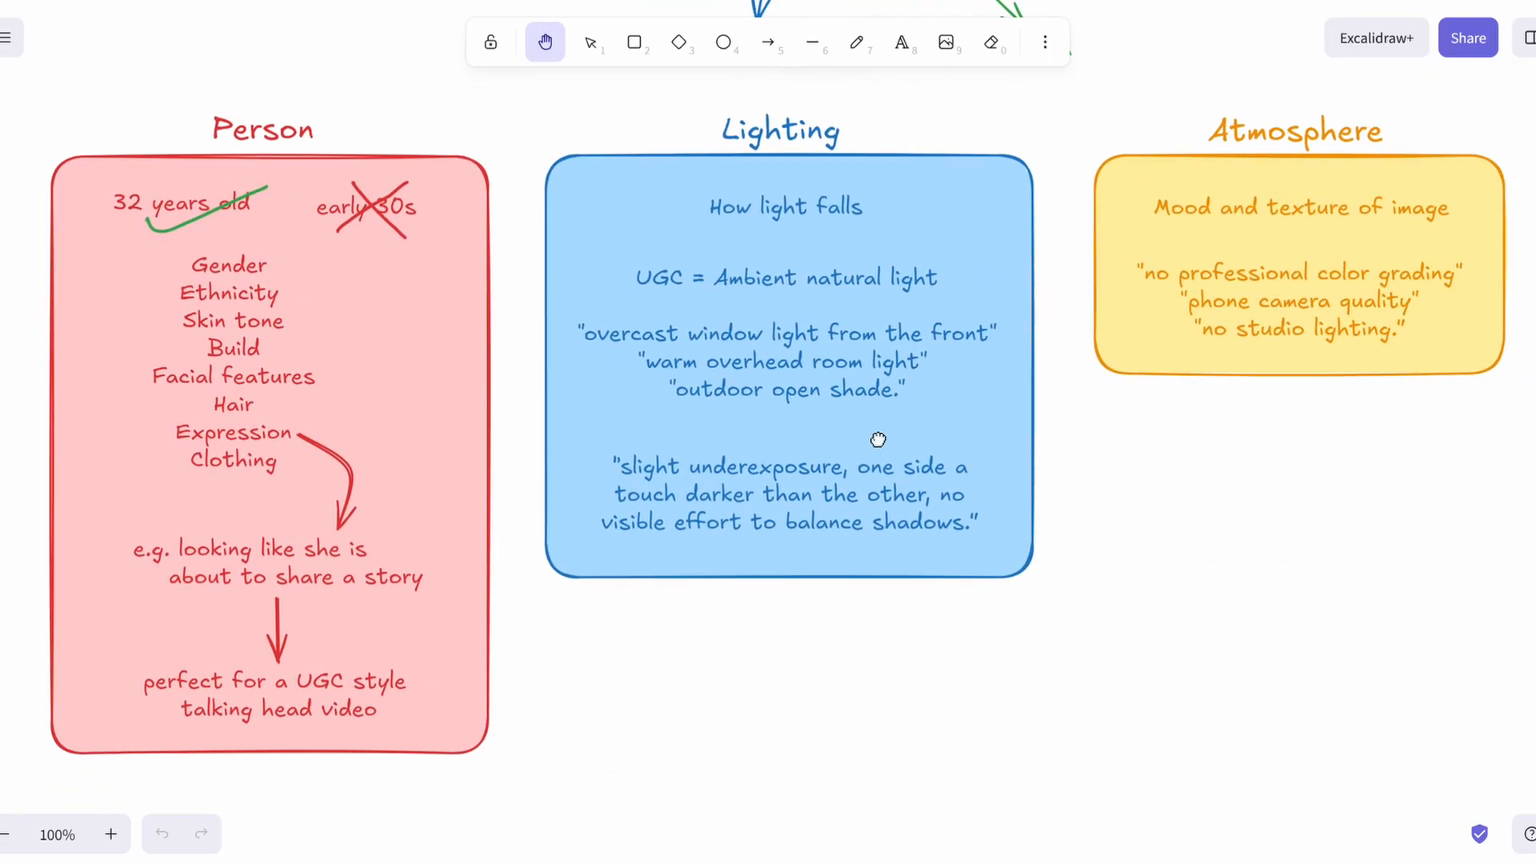
left_click_drag(879, 440, 870, 433)
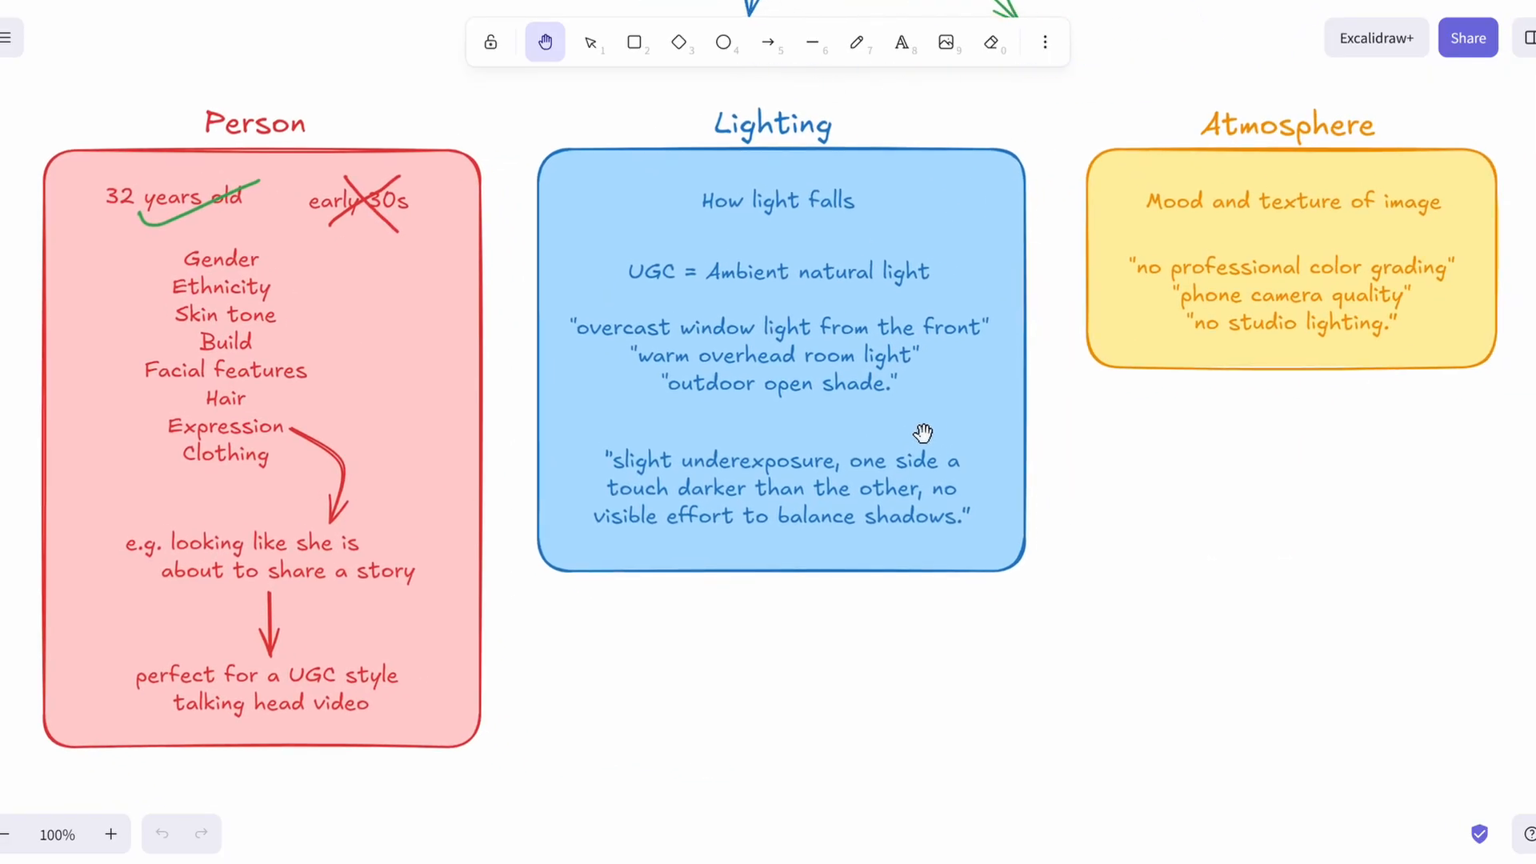
left_click_drag(857, 233, 857, 279)
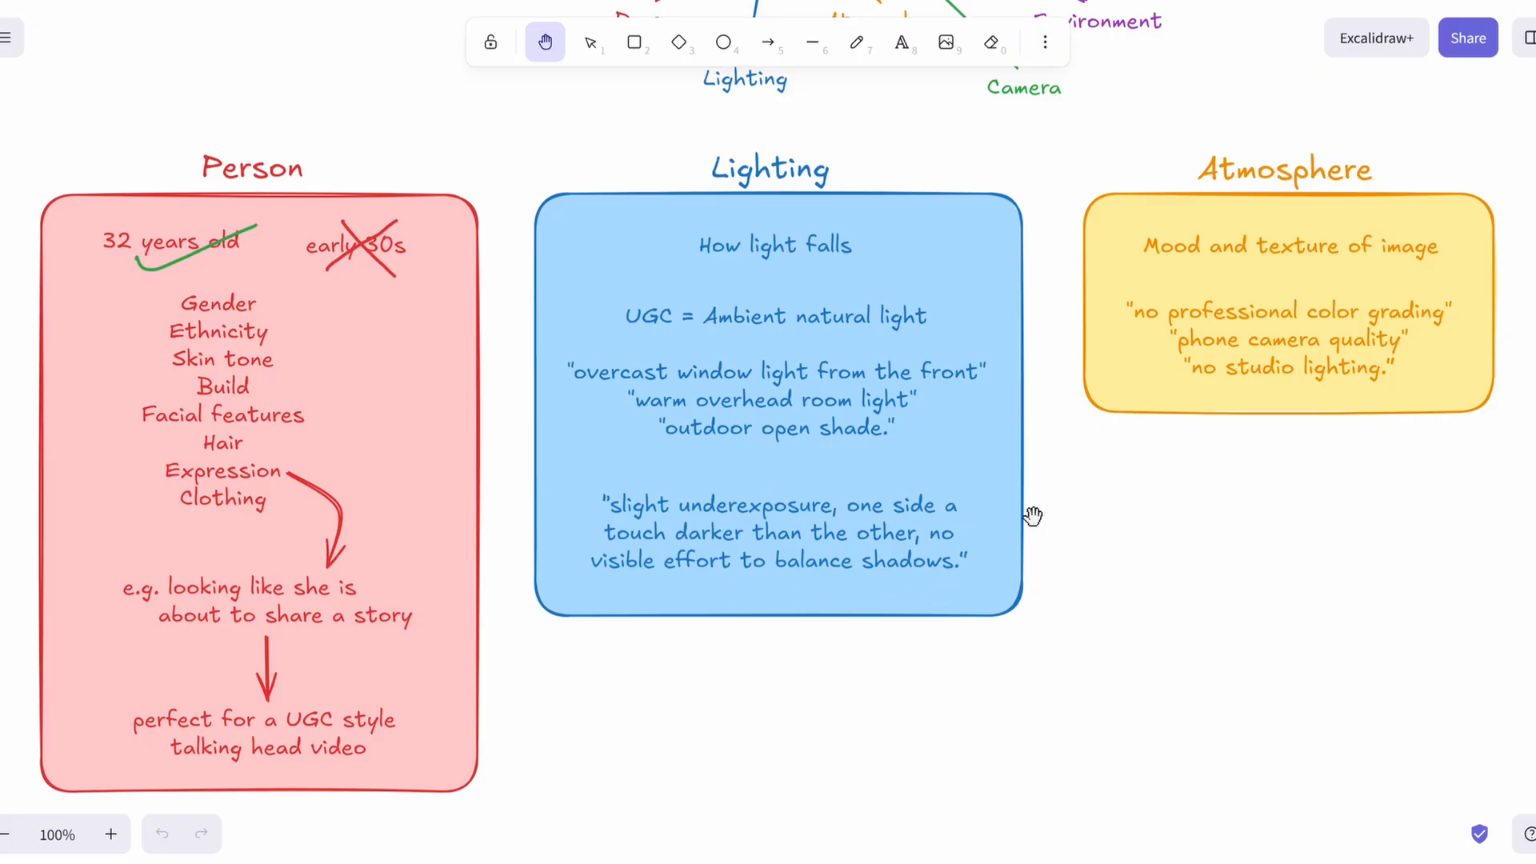
scroll(920, 381, "right", 5)
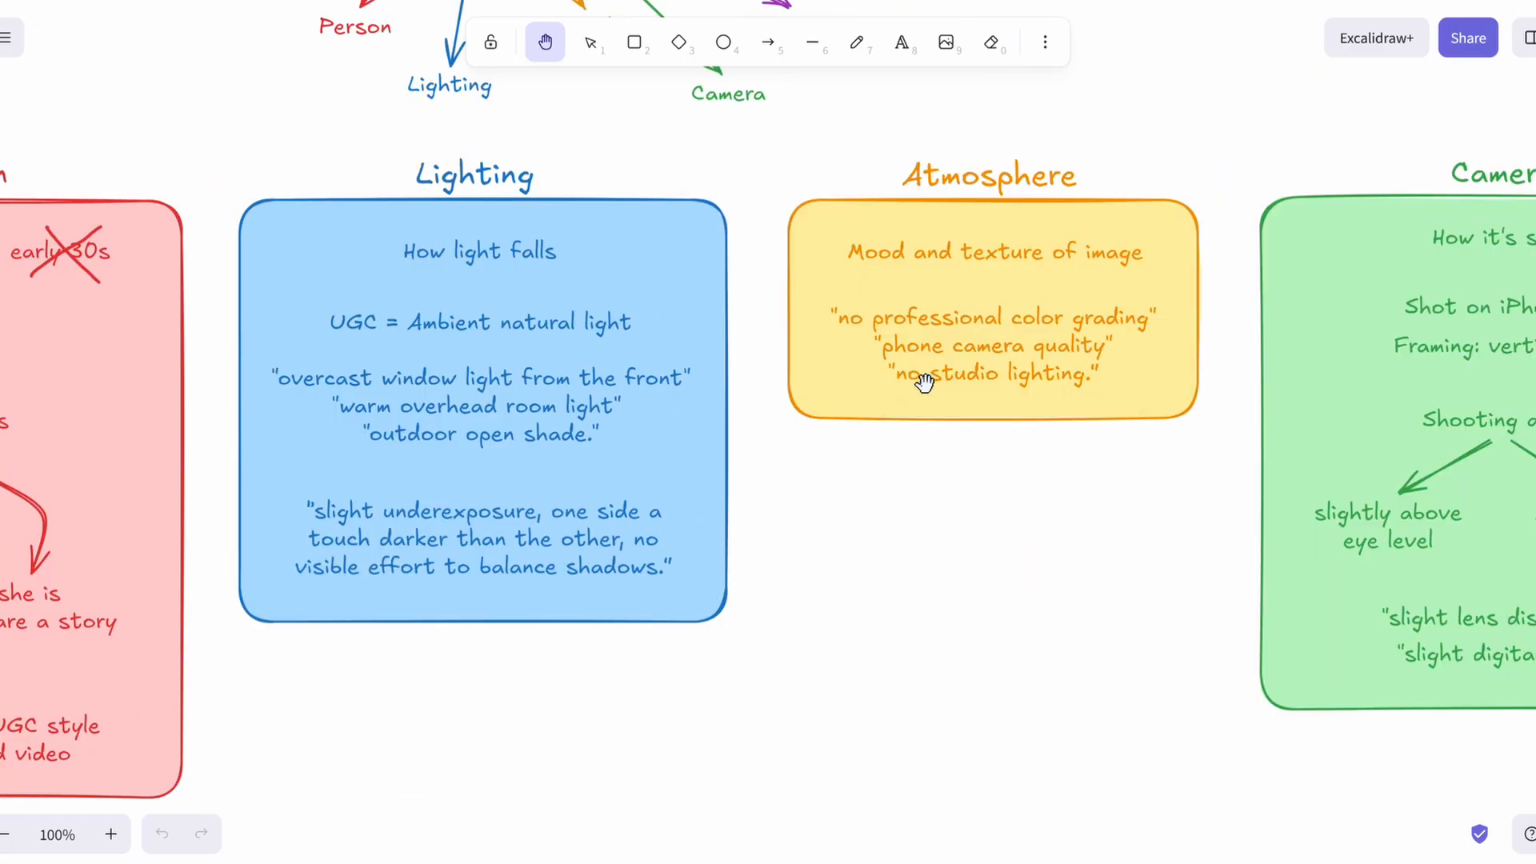
scroll(811, 385, "right", 1)
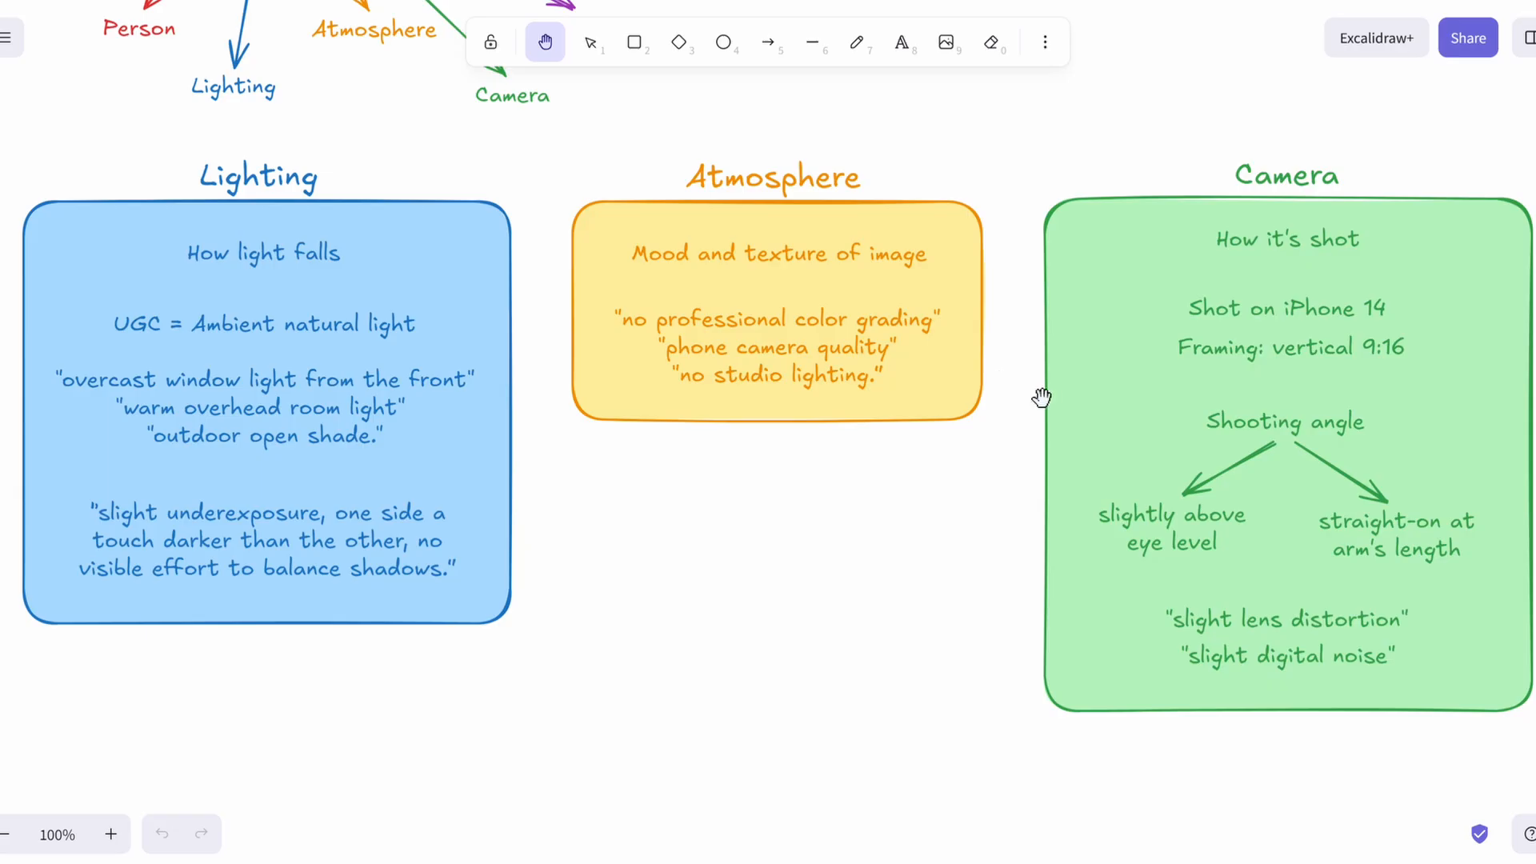
scroll(1038, 397, "right", 6)
scroll(876, 370, "right", 1)
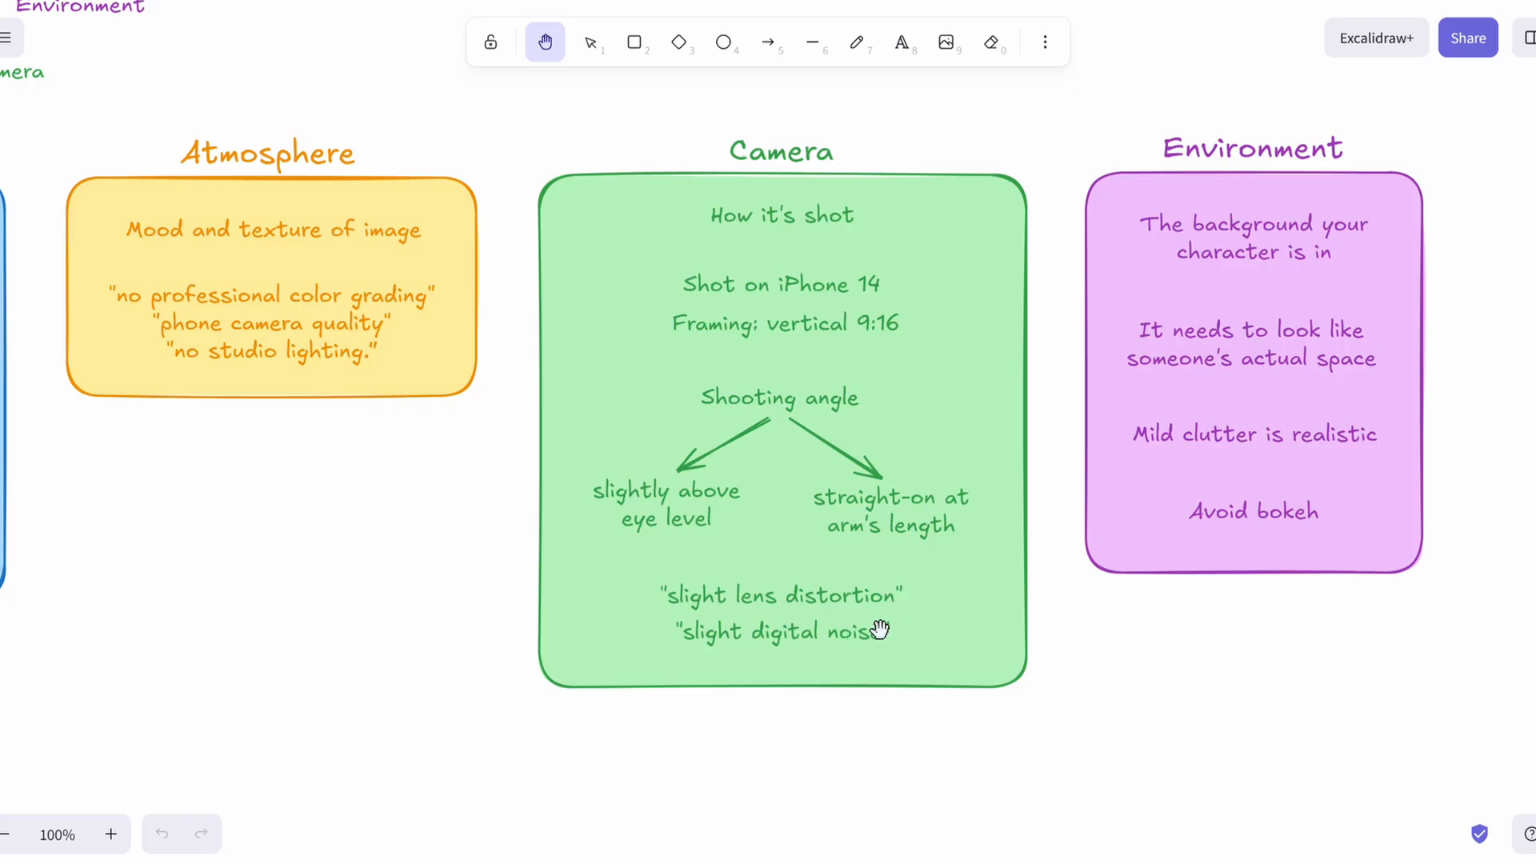
scroll(881, 630, "right", 6)
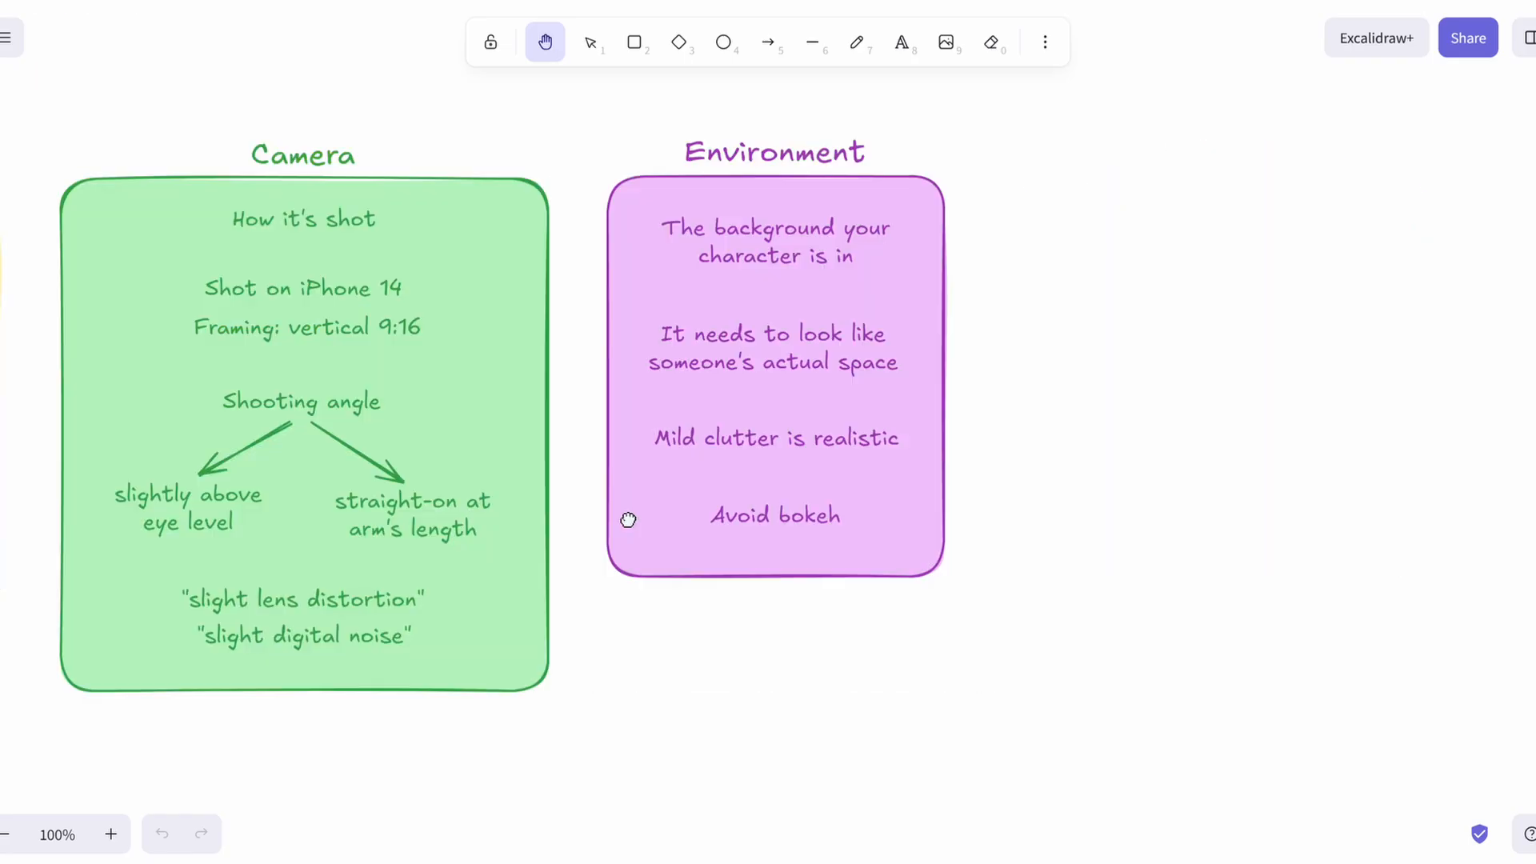
Review the example character prompt for GPT Image 2 and the output image beneath it
scroll(1029, 408, "left", 1)
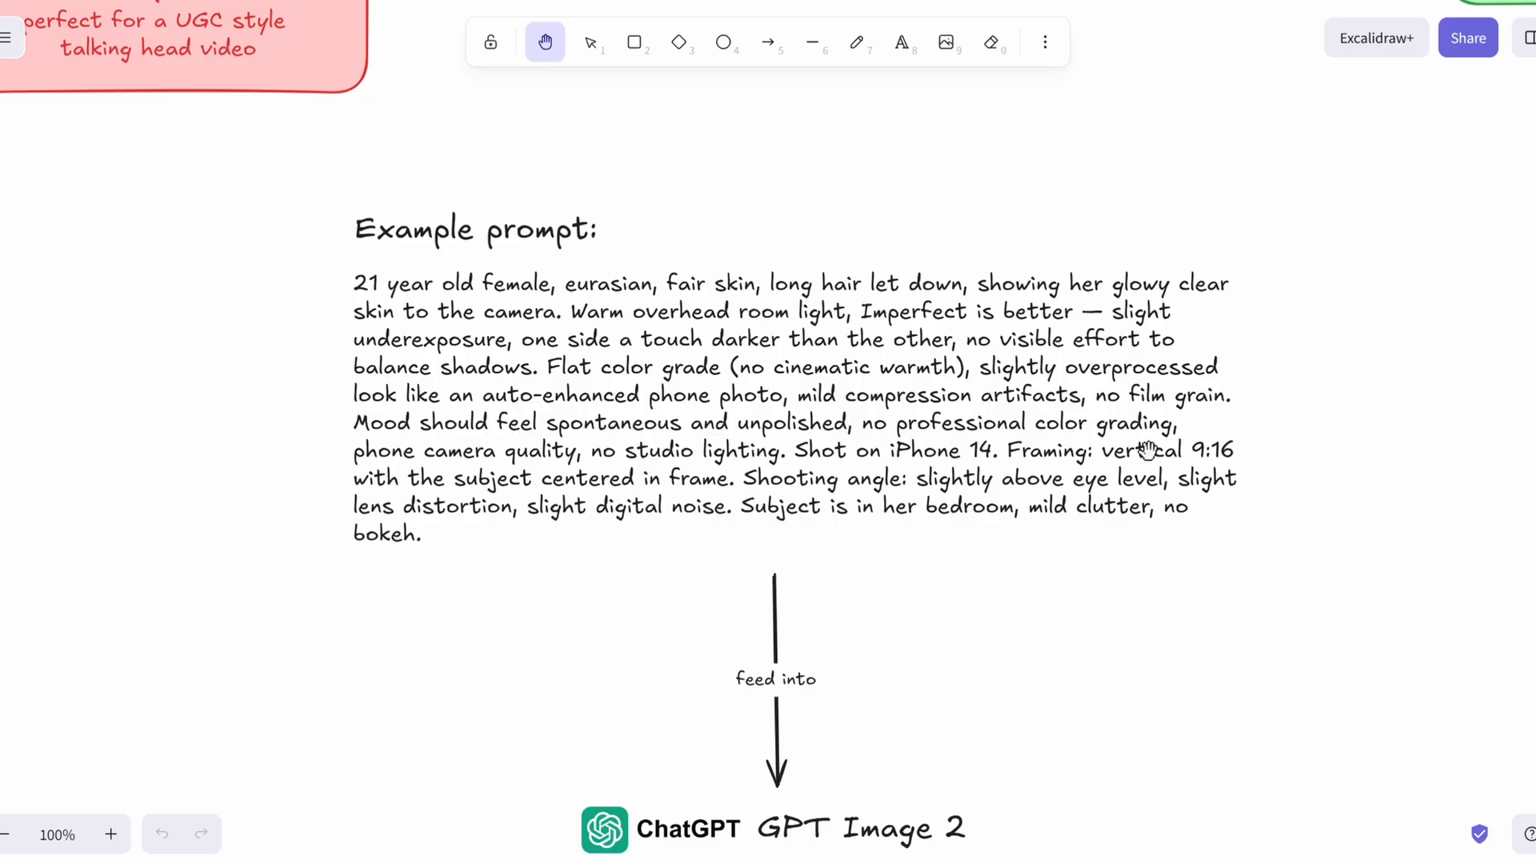
scroll(1164, 658, "down", 6)
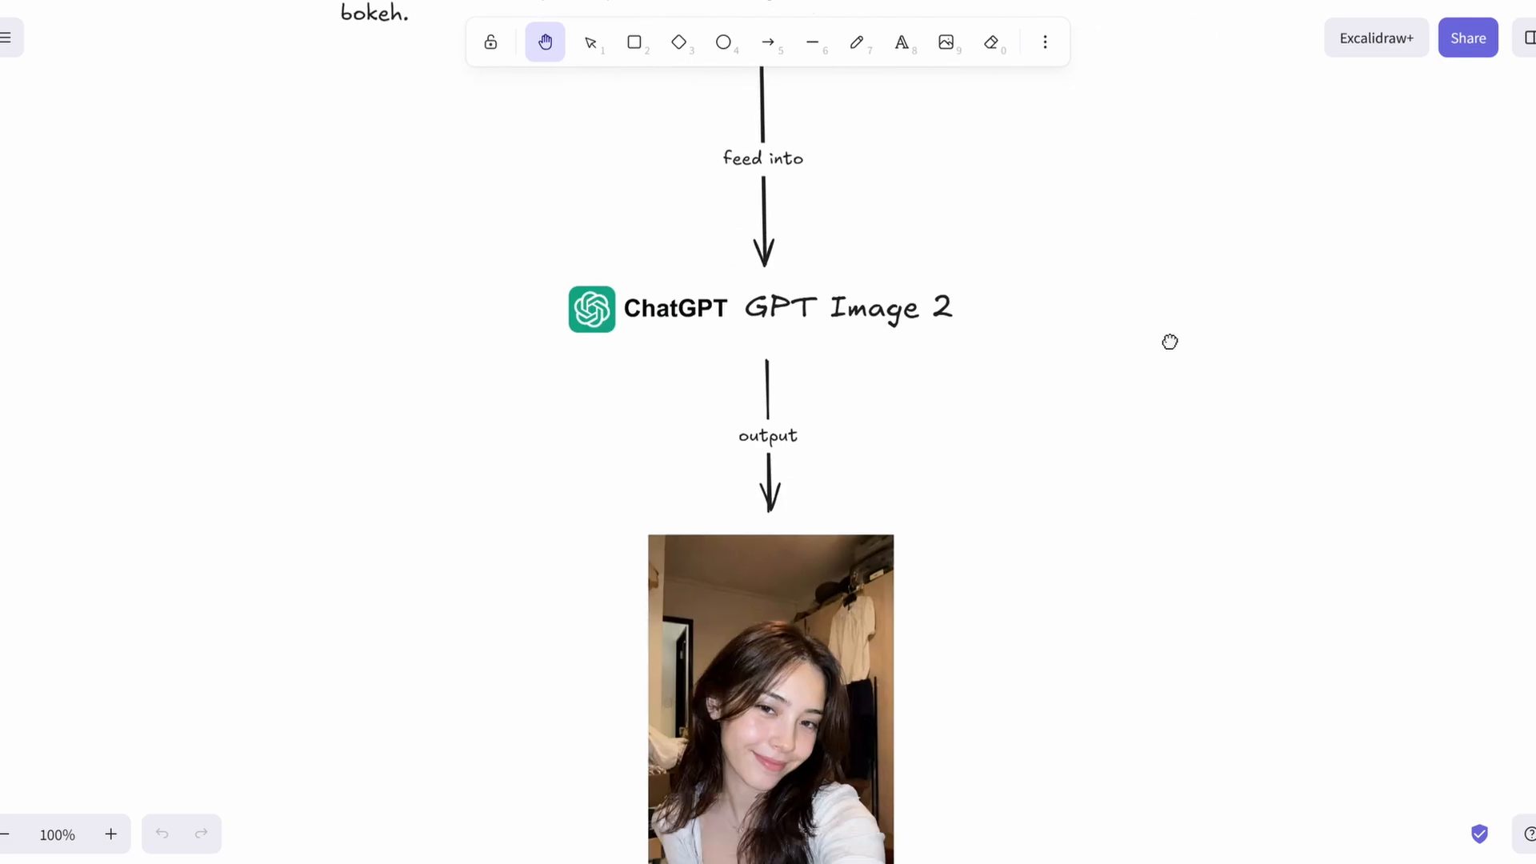
scroll(1088, 414, "down", 5)
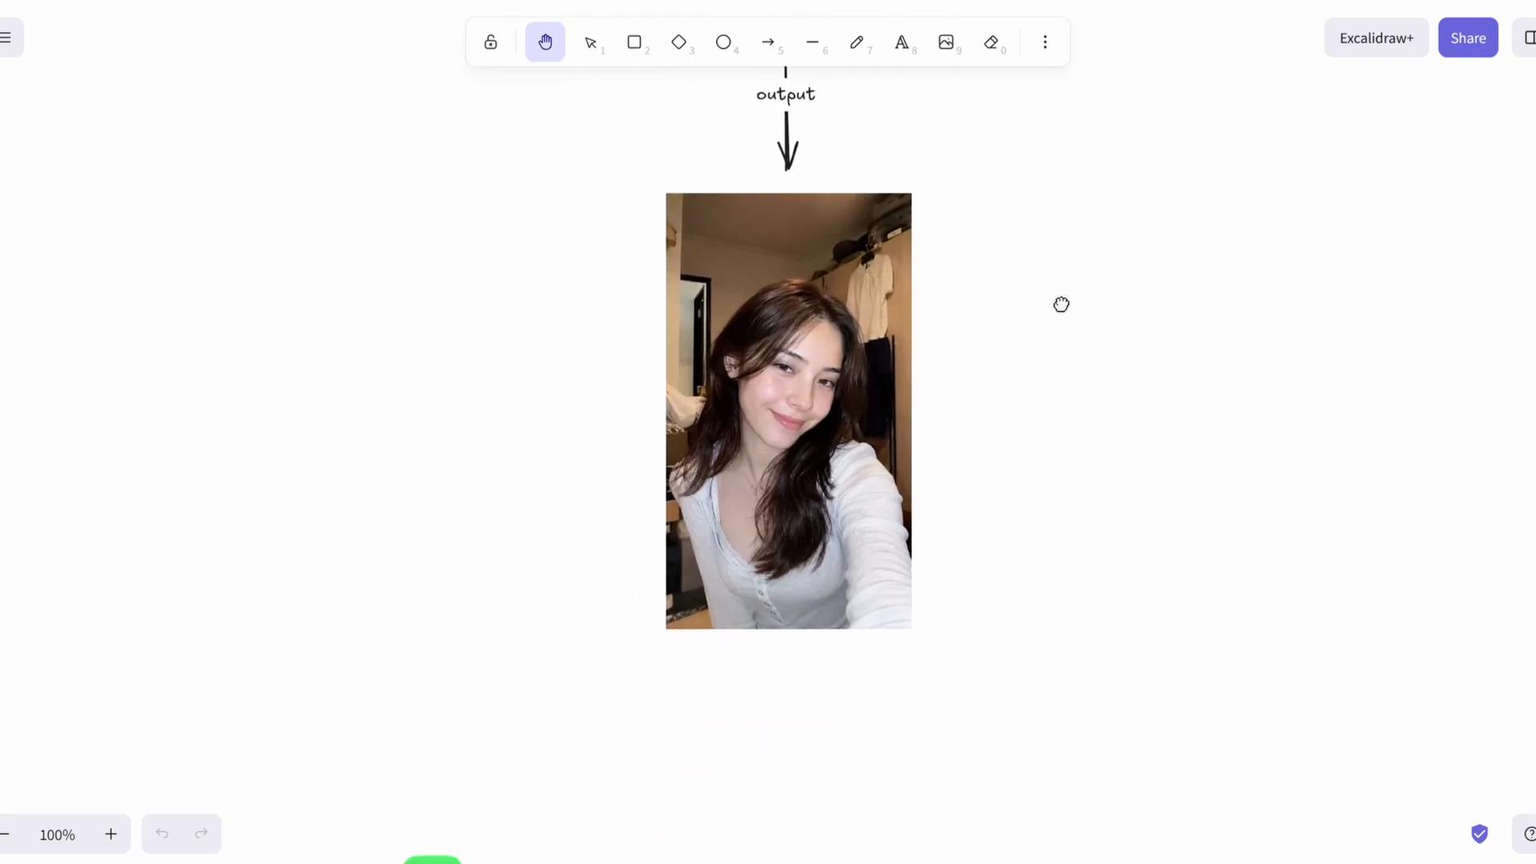
Read the Step 2 FaceTime hook screenplay and the Step 3 Gemini Omni video generation workflow from screenplay to Google Flow prompt
scroll(1129, 487, "down", 9)
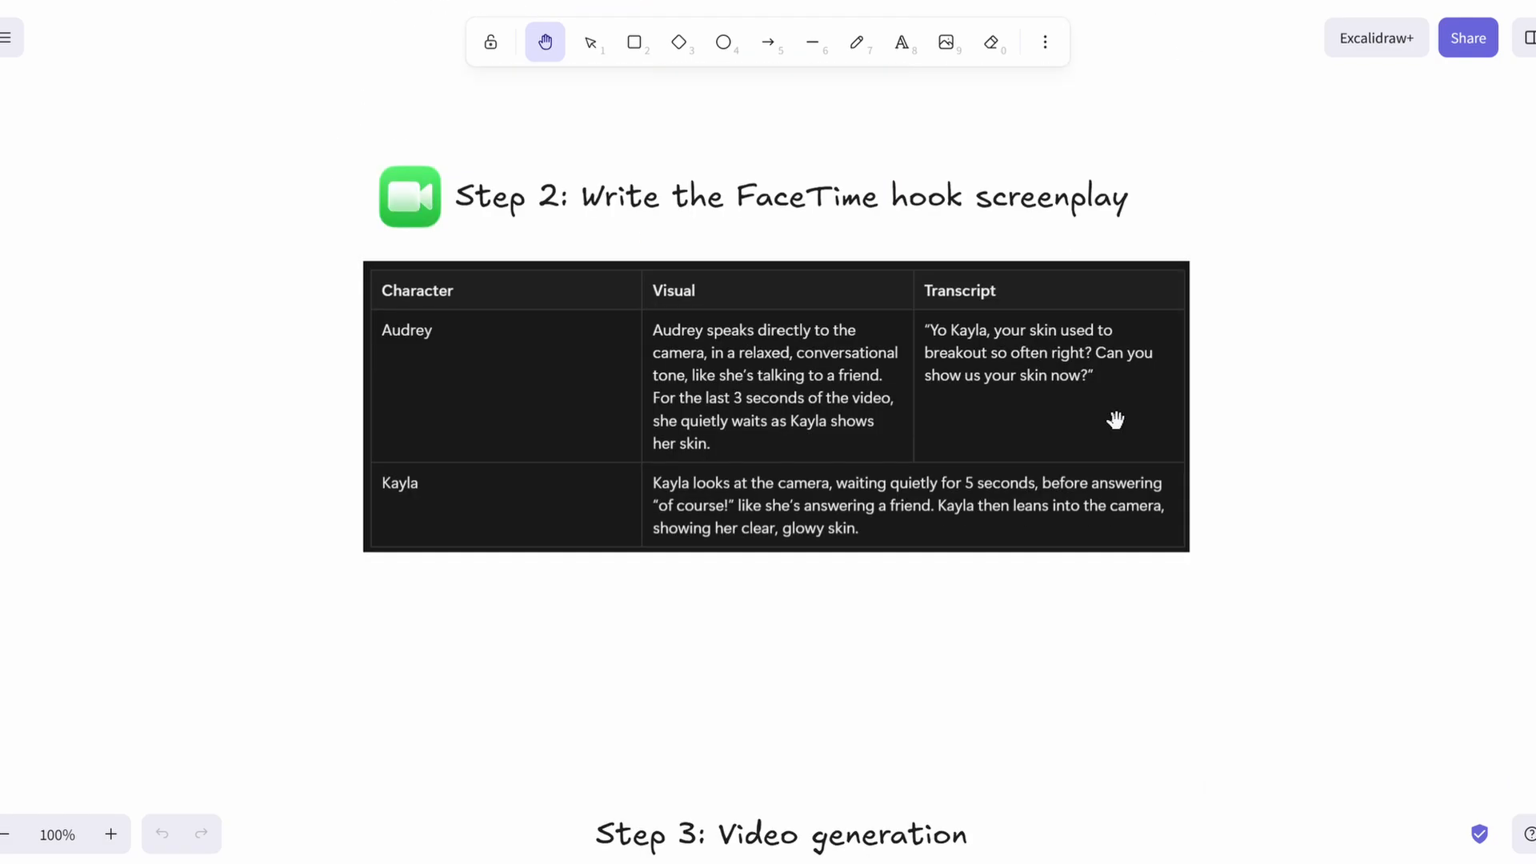
scroll(899, 291, "up", 1)
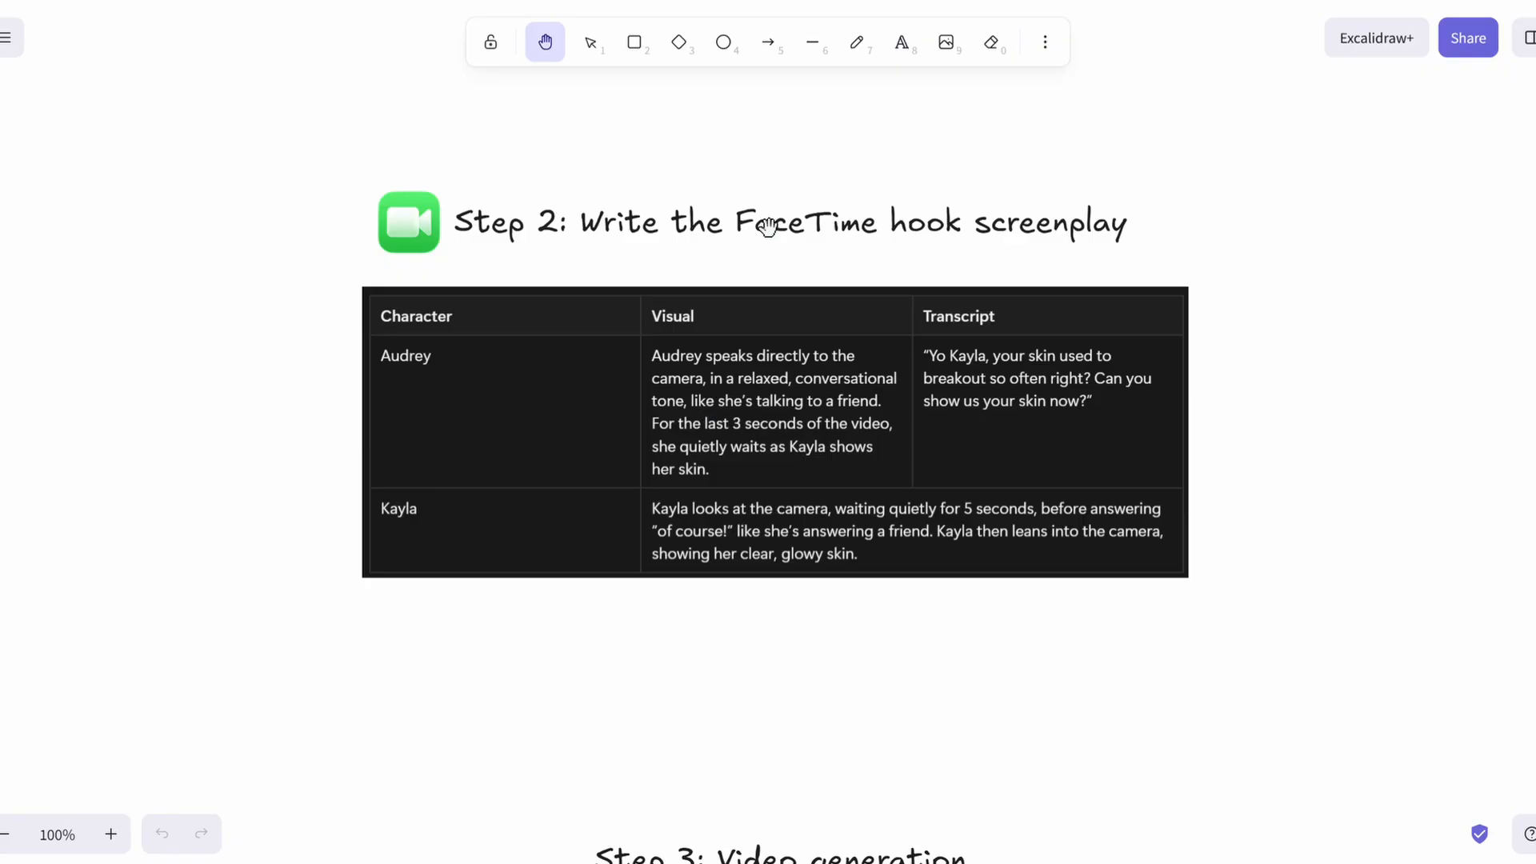
scroll(1247, 400, "down", 6)
scroll(1248, 400, "down", 2)
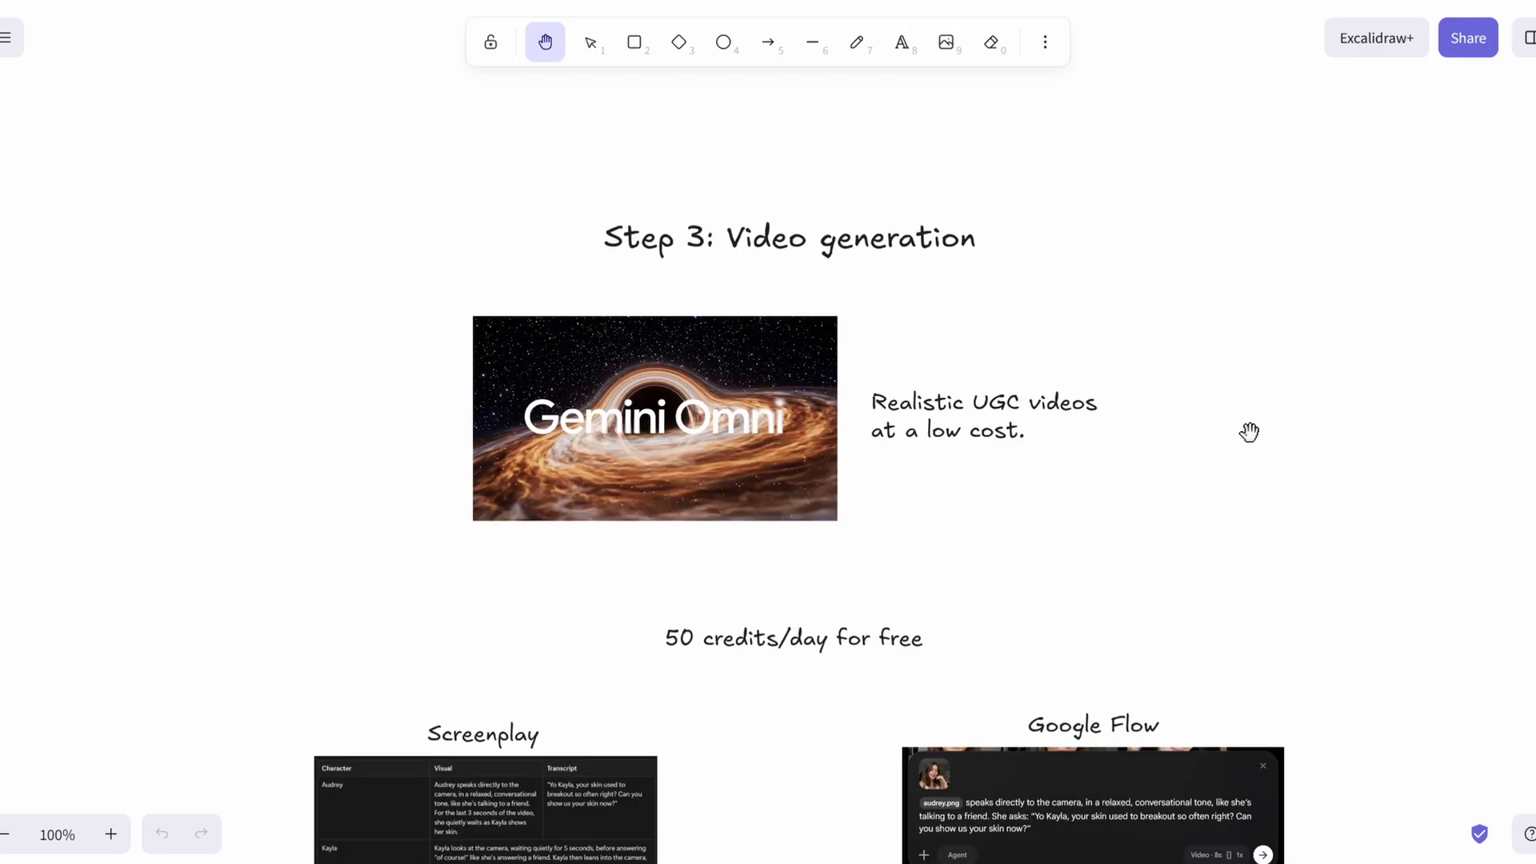
scroll(1245, 442, "down", 1)
scroll(1215, 416, "down", 3)
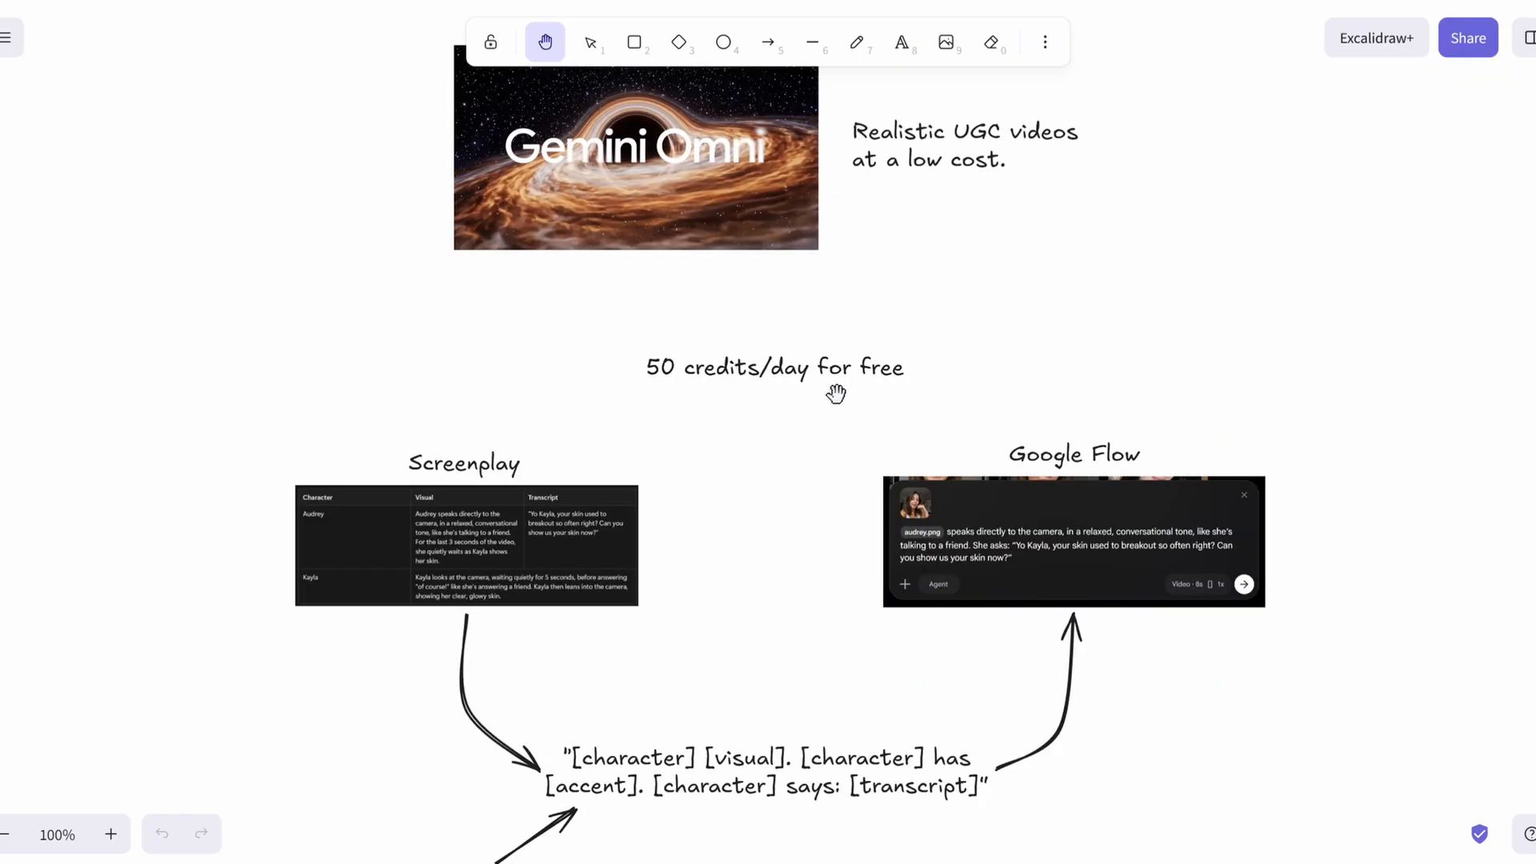
left_click_drag(823, 450, 824, 338)
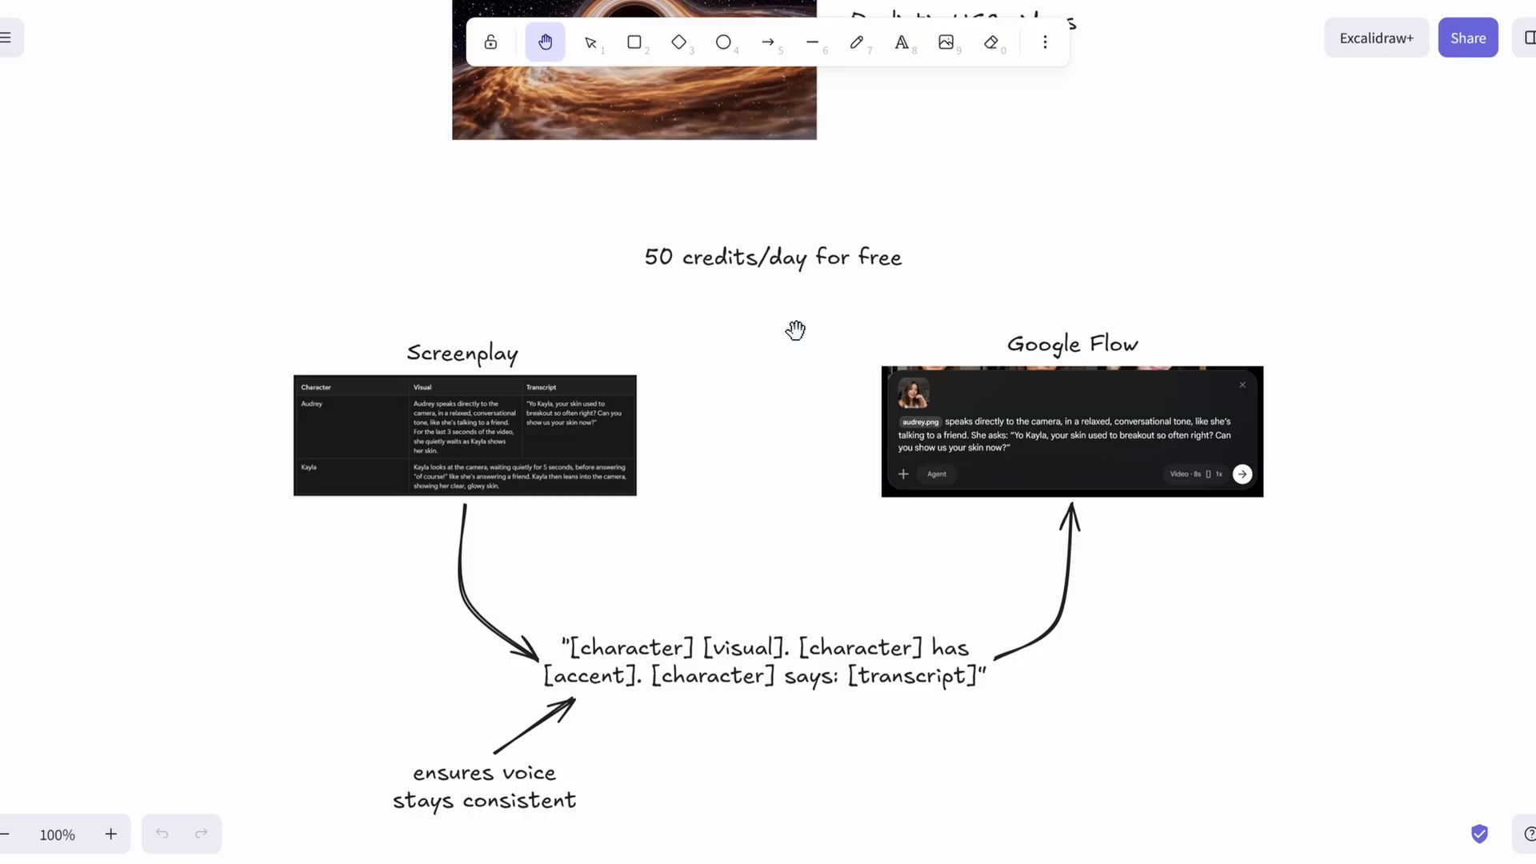
left_click_drag(775, 440, 771, 397)
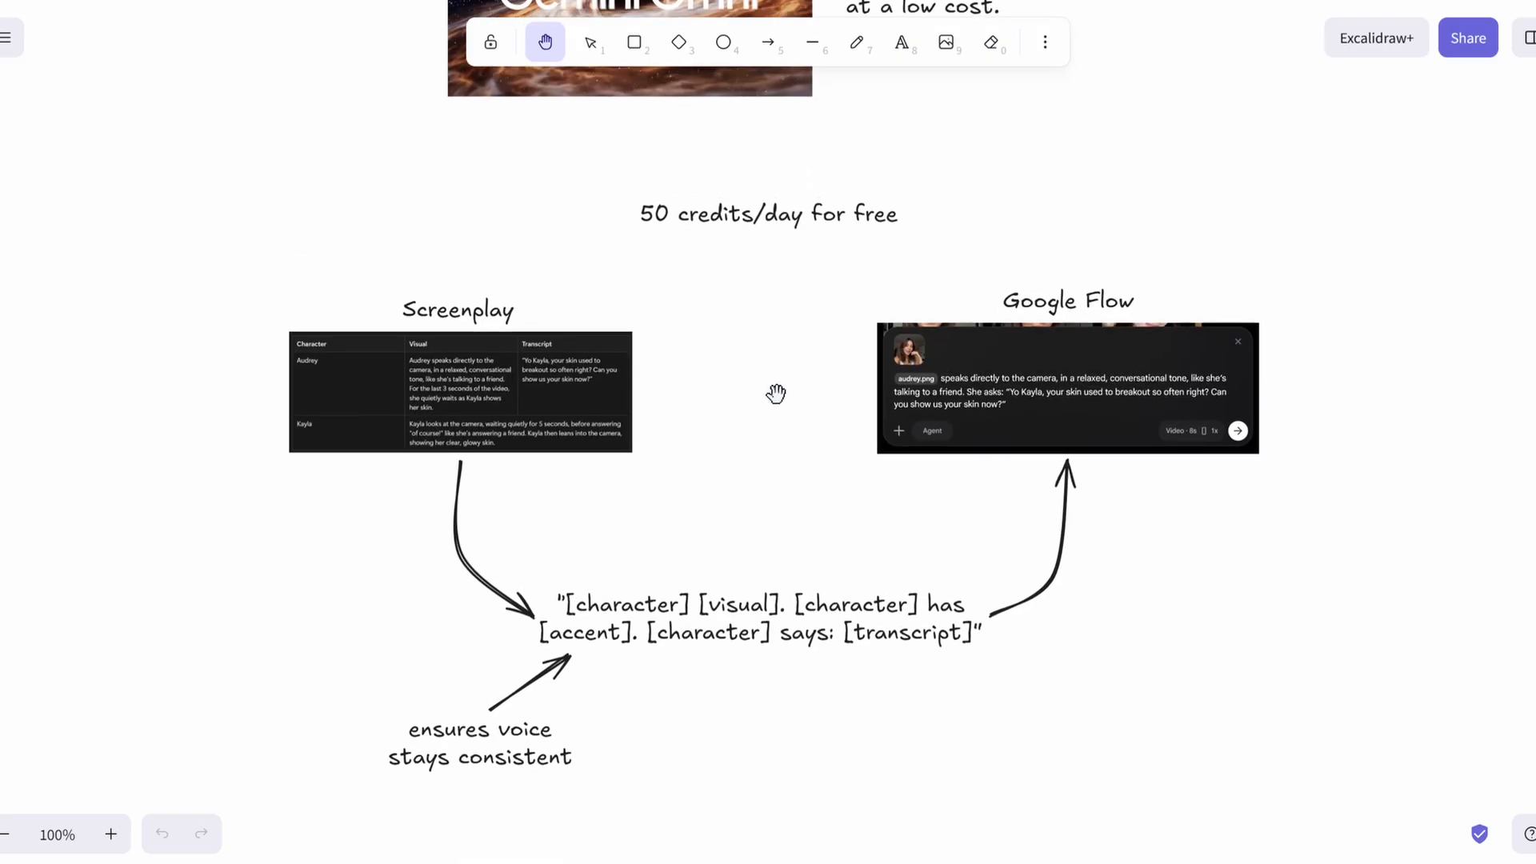
scroll(777, 394, "down", 1)
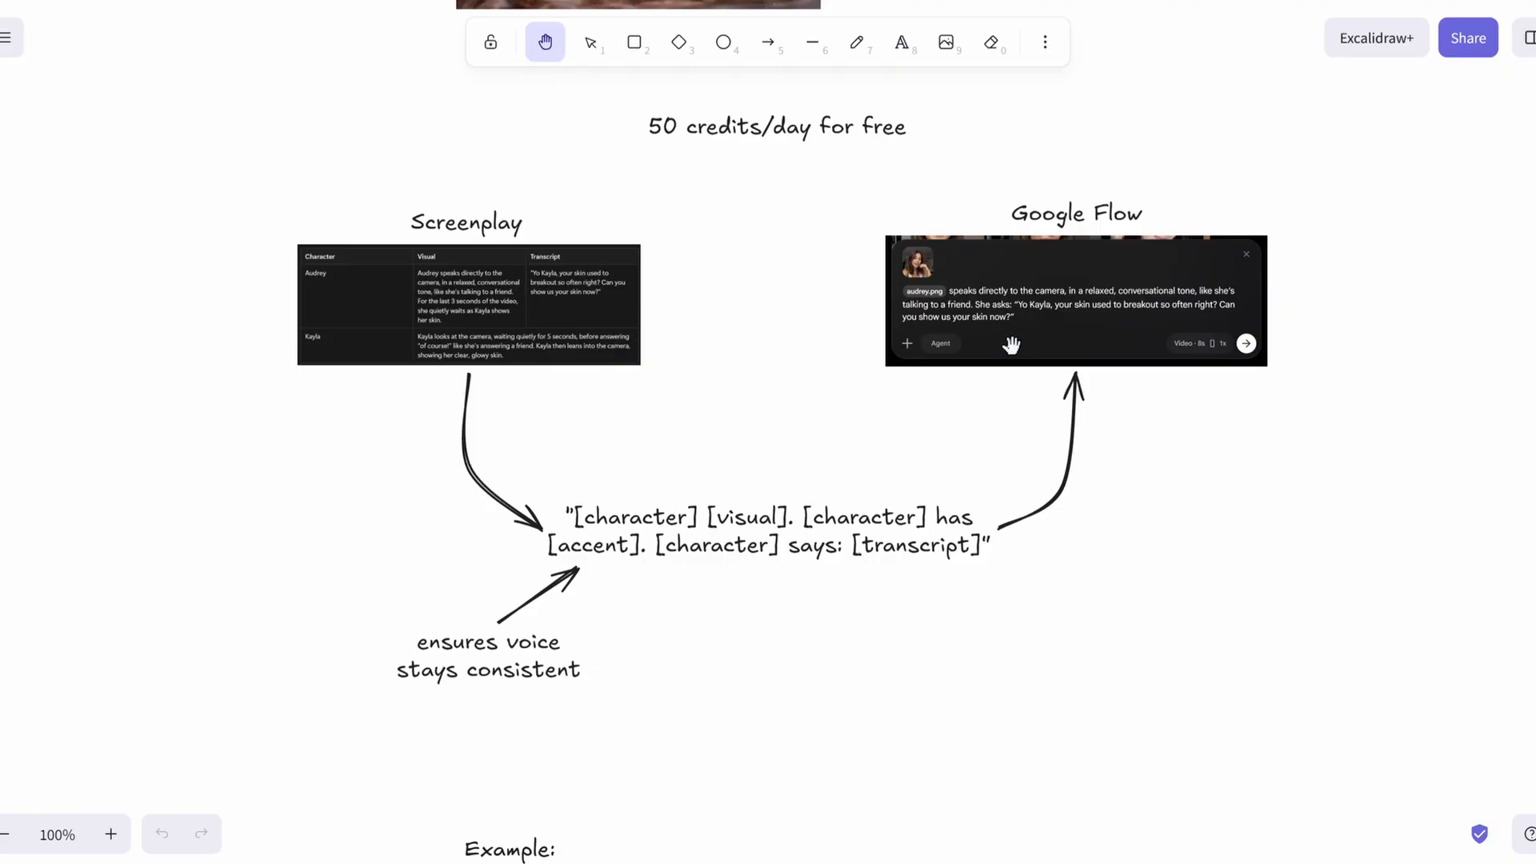
Read the video prompt template, the example prompt with its phonetic spelling notes, and the Step 4 section on recreating a realistic FaceTime call
scroll(676, 368, "down", 2)
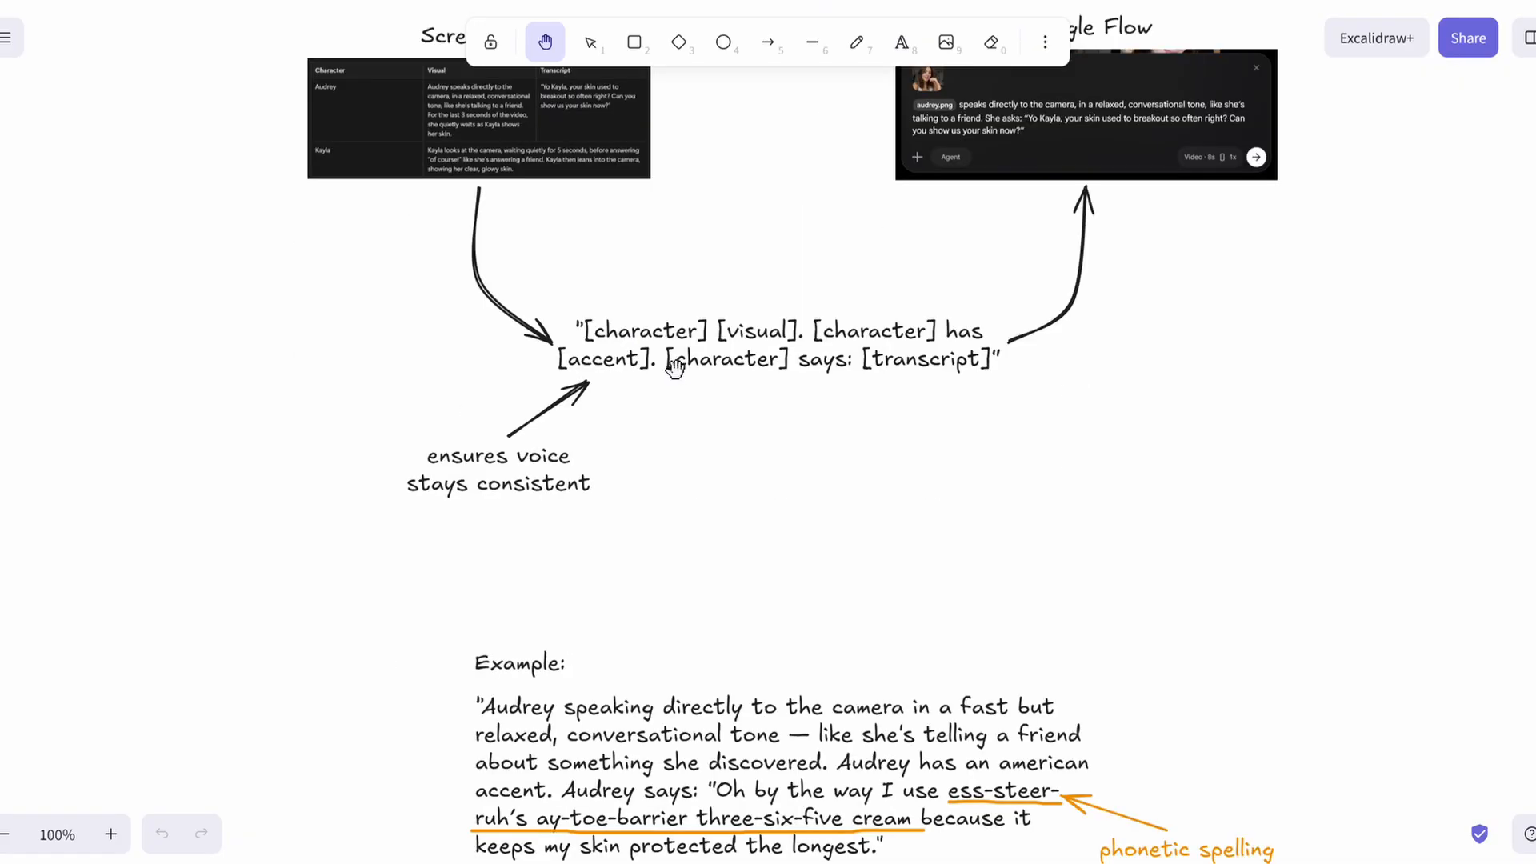
scroll(621, 418, "down", 1)
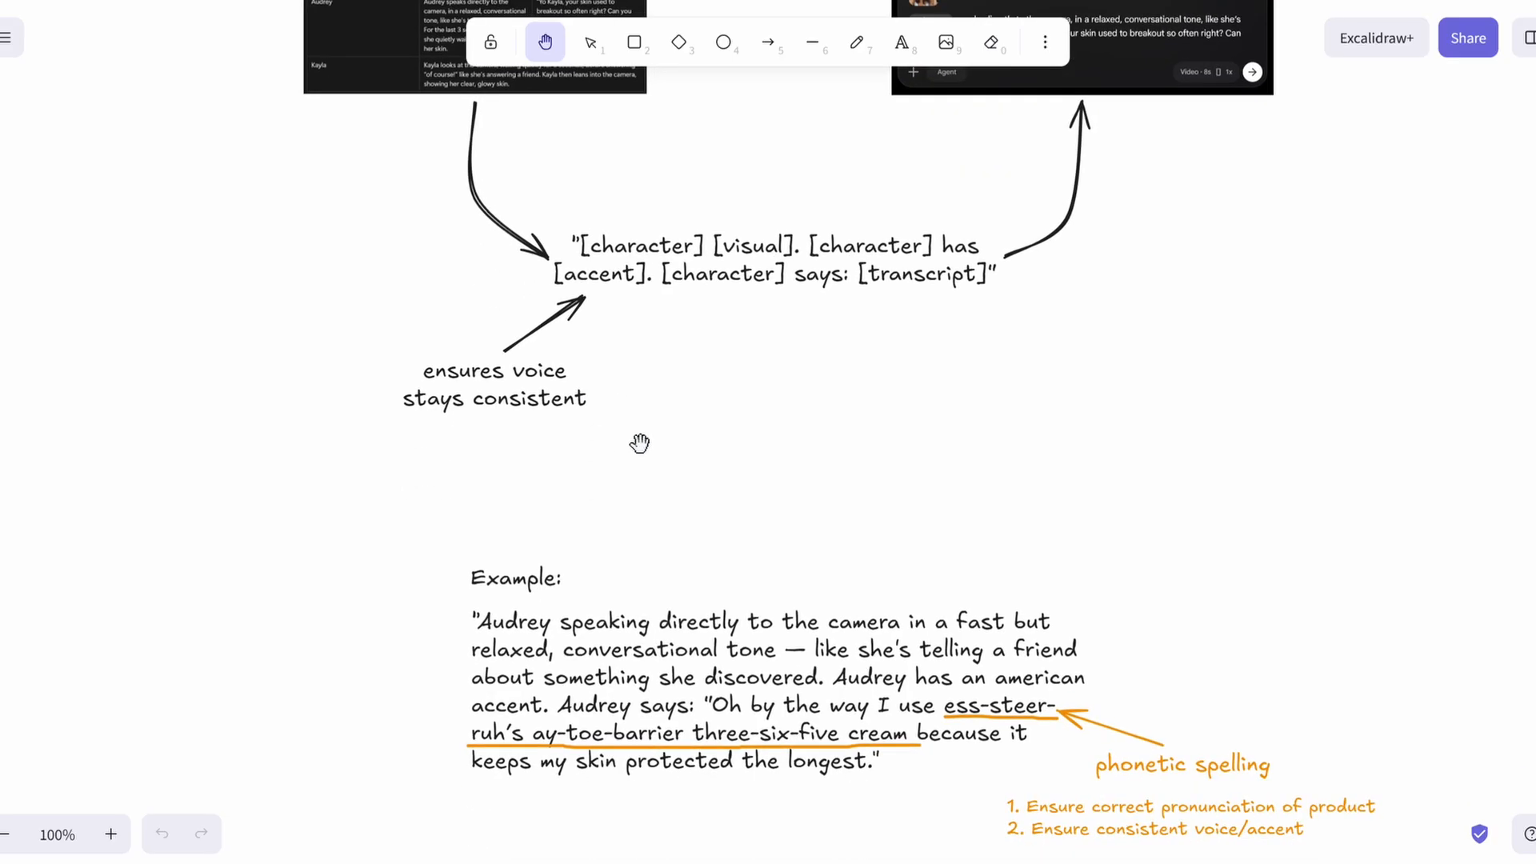
scroll(713, 401, "down", 3)
left_click_drag(756, 417, 766, 379)
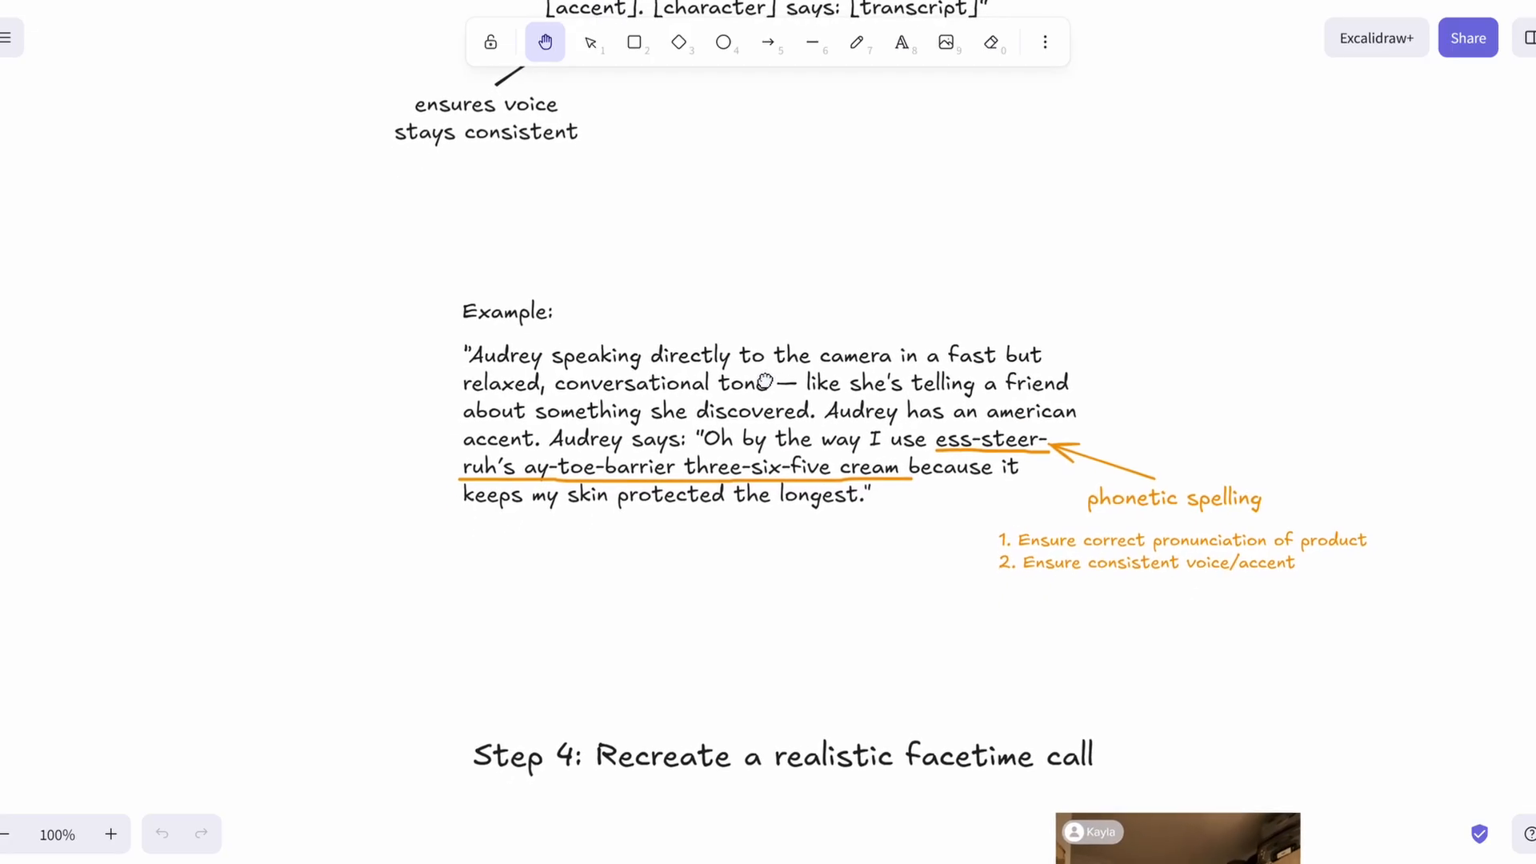
scroll(766, 381, "down", 1)
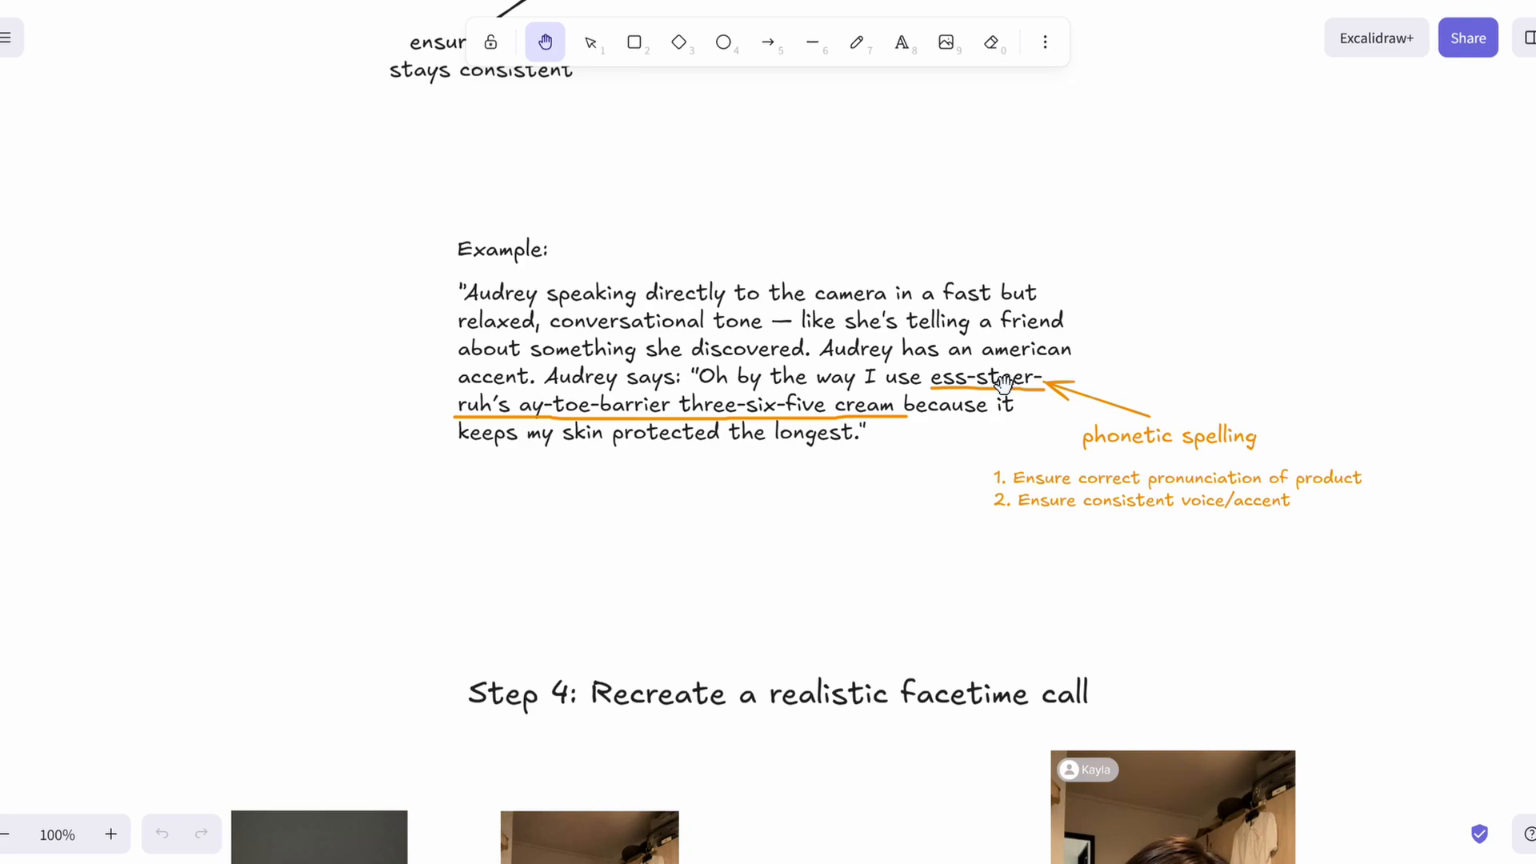
scroll(1004, 383, "right", 3)
scroll(1003, 383, "down", 1)
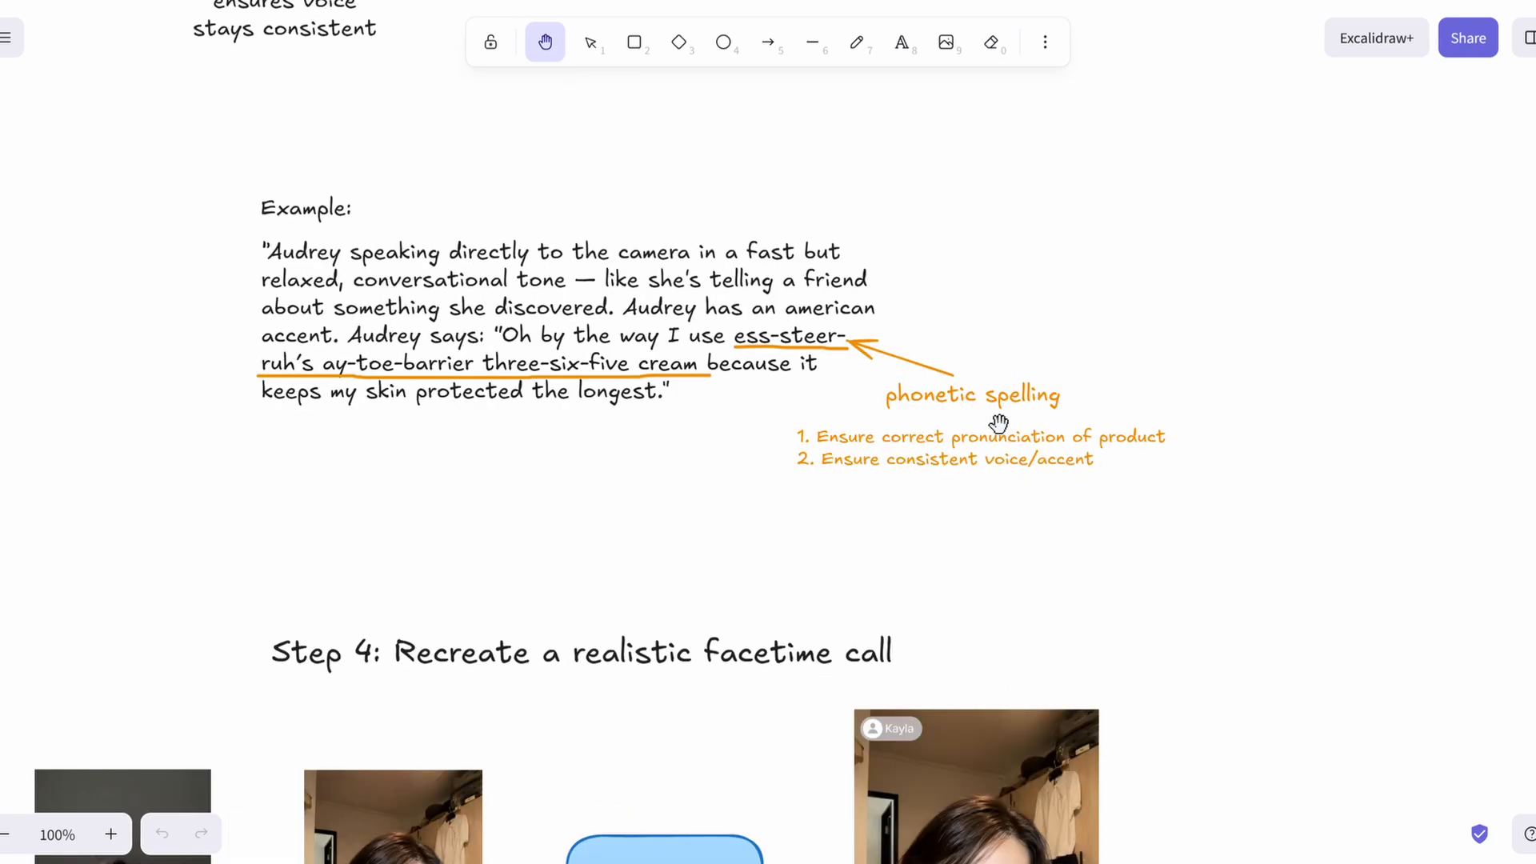
scroll(1008, 412, "down", 2)
scroll(1008, 412, "right", 1)
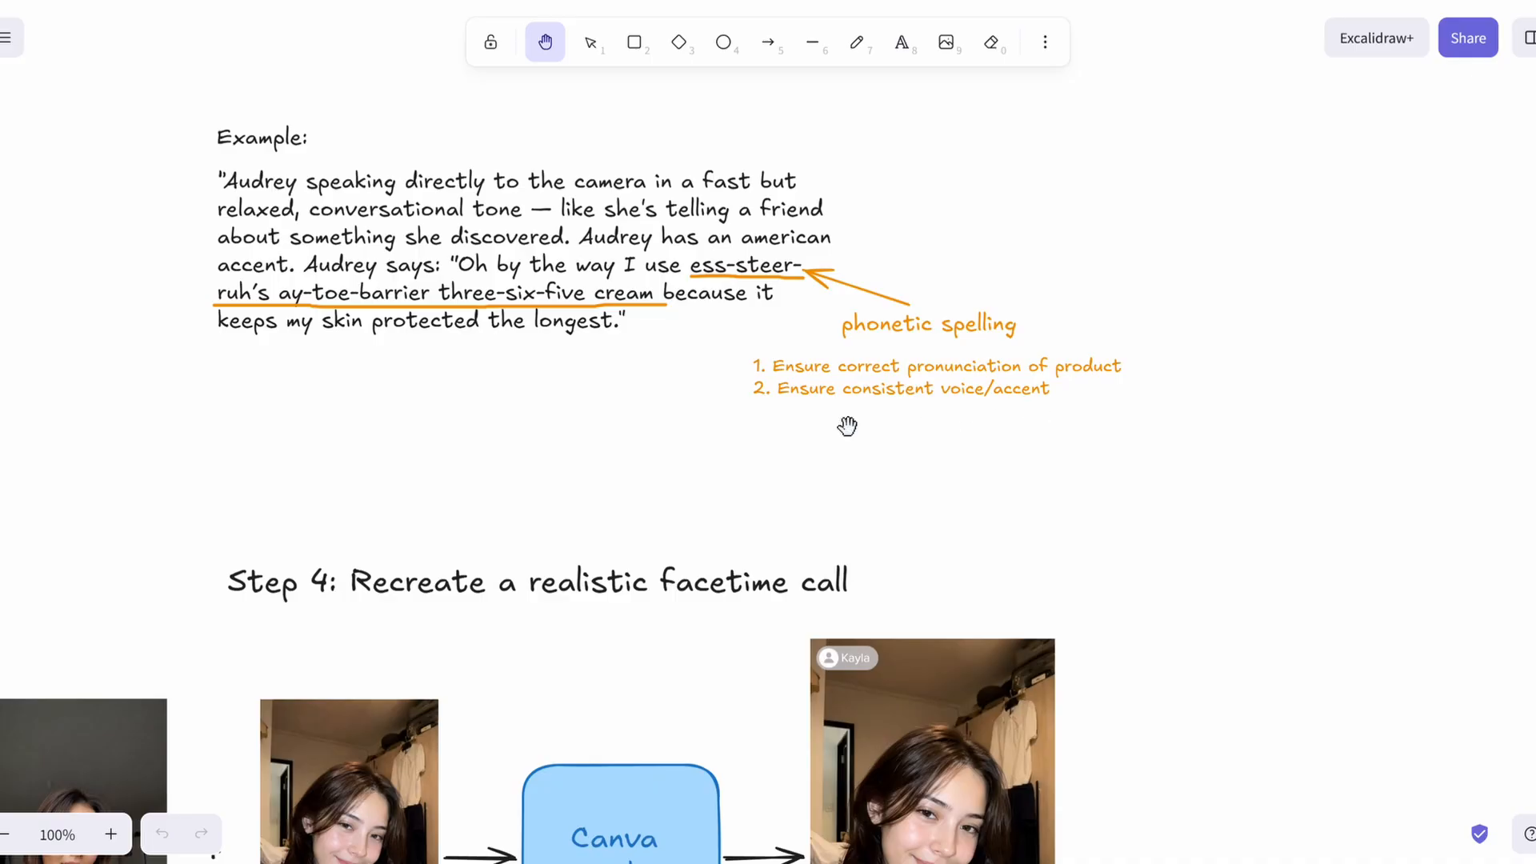
left_click_drag(919, 408, 950, 489)
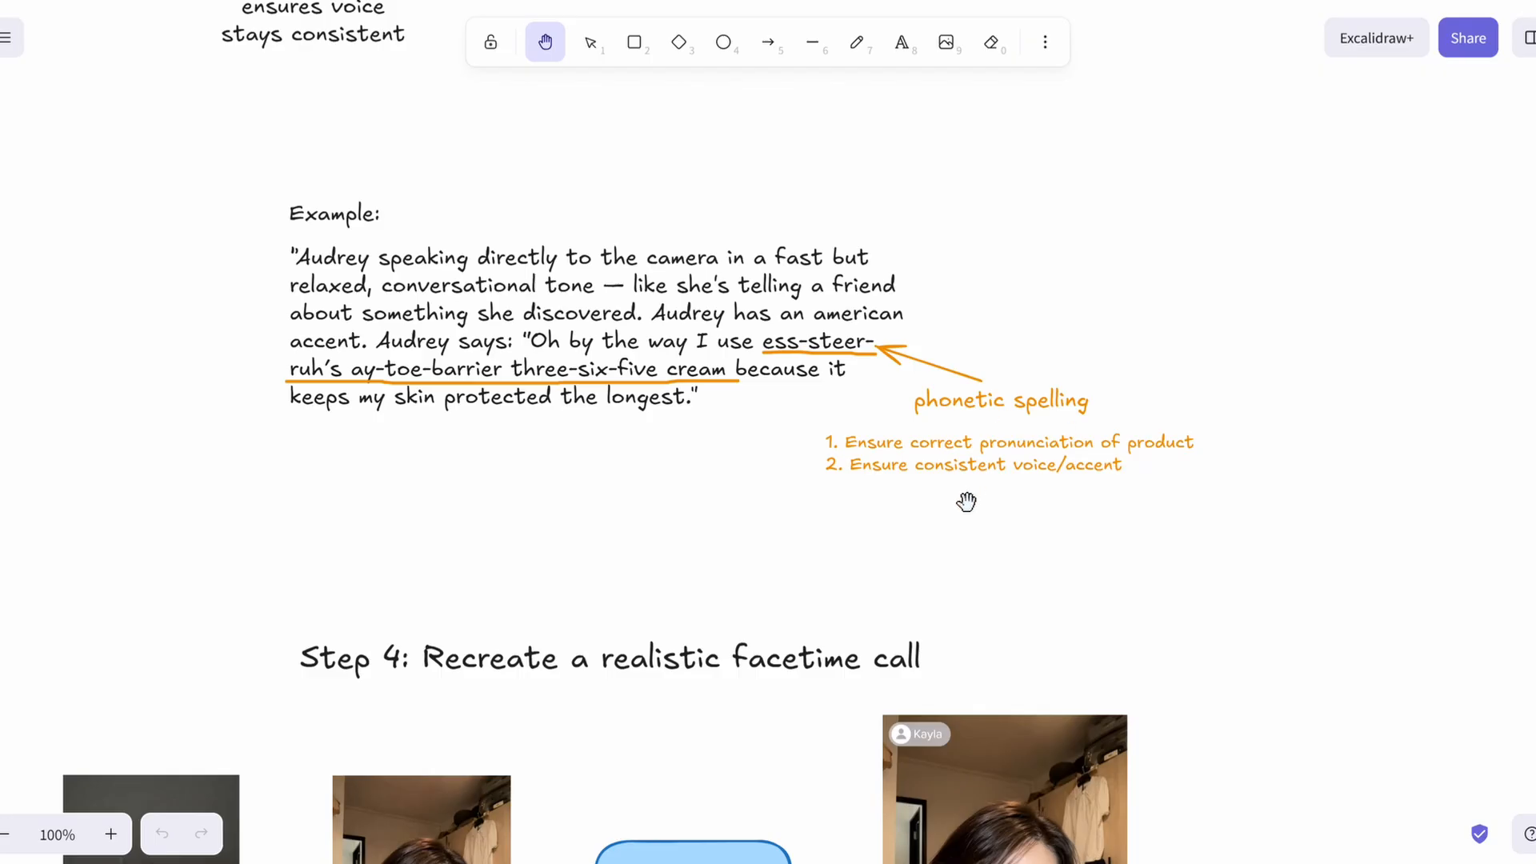
scroll(967, 501, "down", 6)
scroll(967, 501, "left", 2)
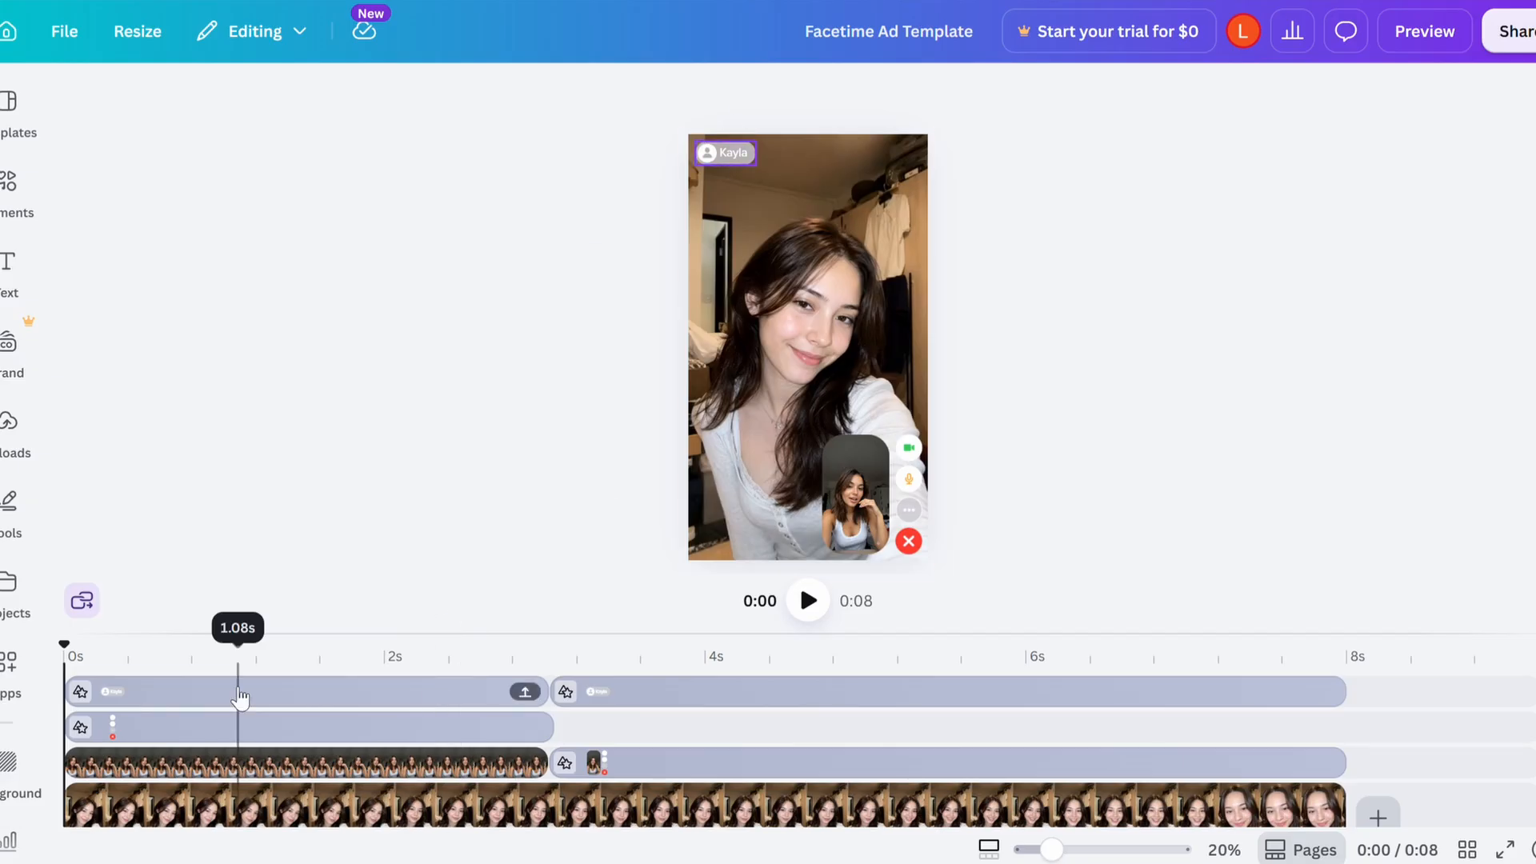
In Canva's Facetime Ad Template, ungroup the caller name tag on the first 3 seconds and replace its text with the other character's name
left_click(239, 698)
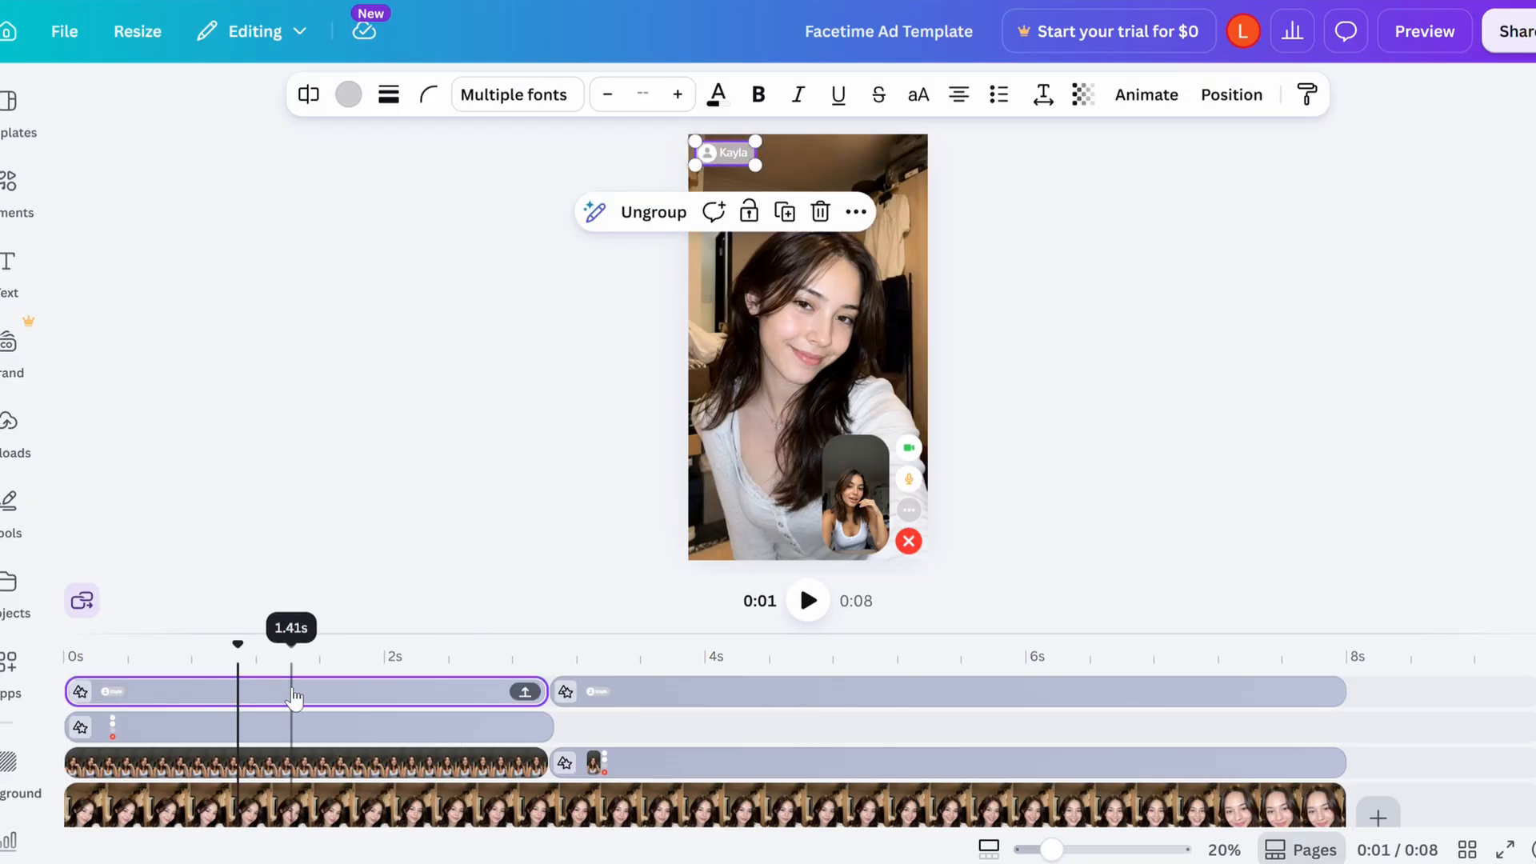
right_click(294, 699)
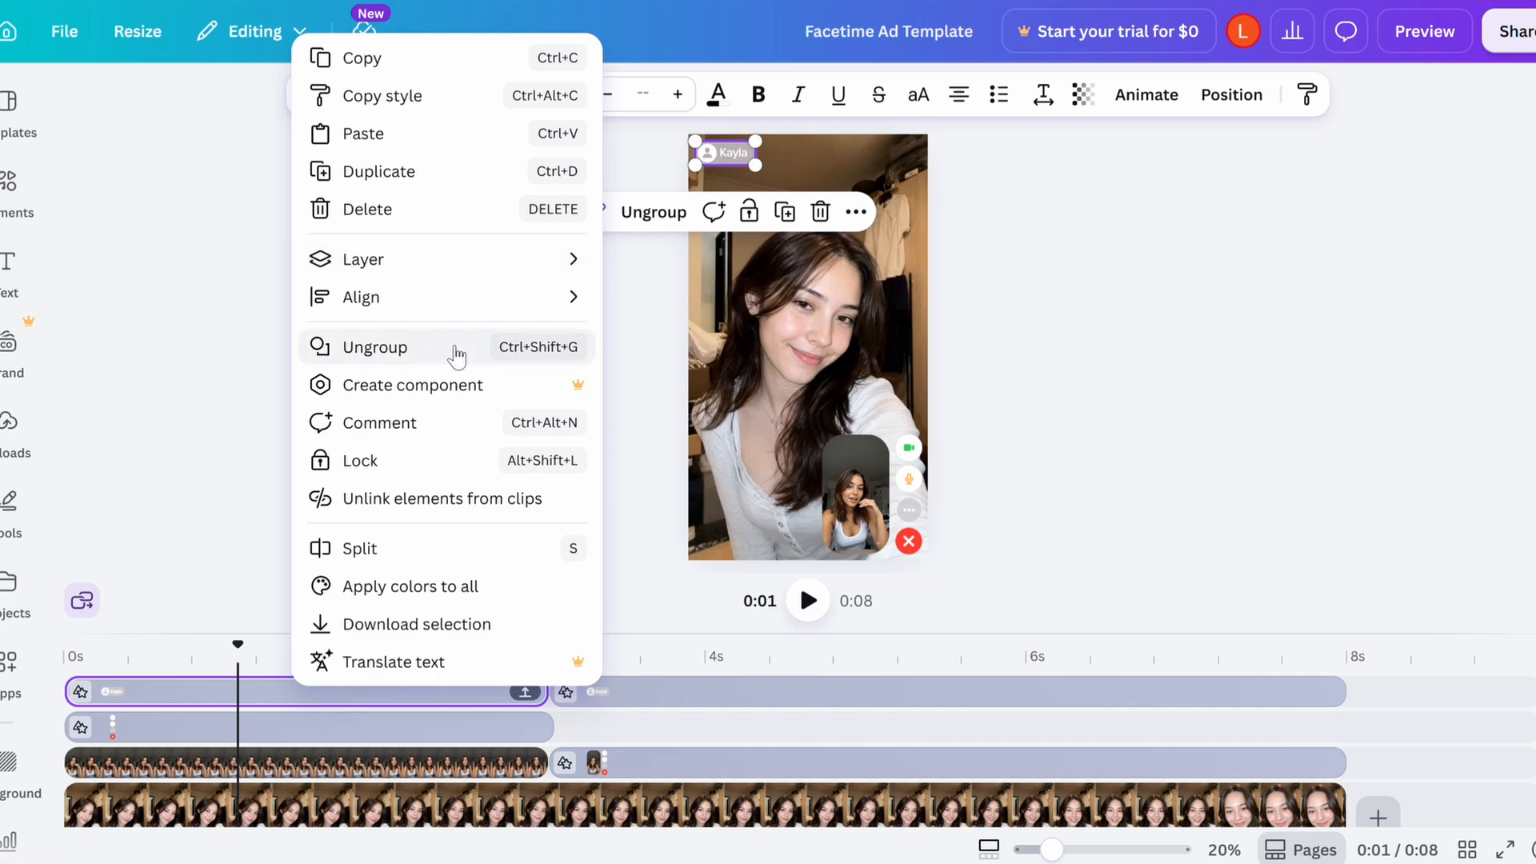
left_click(457, 347)
left_click(492, 693)
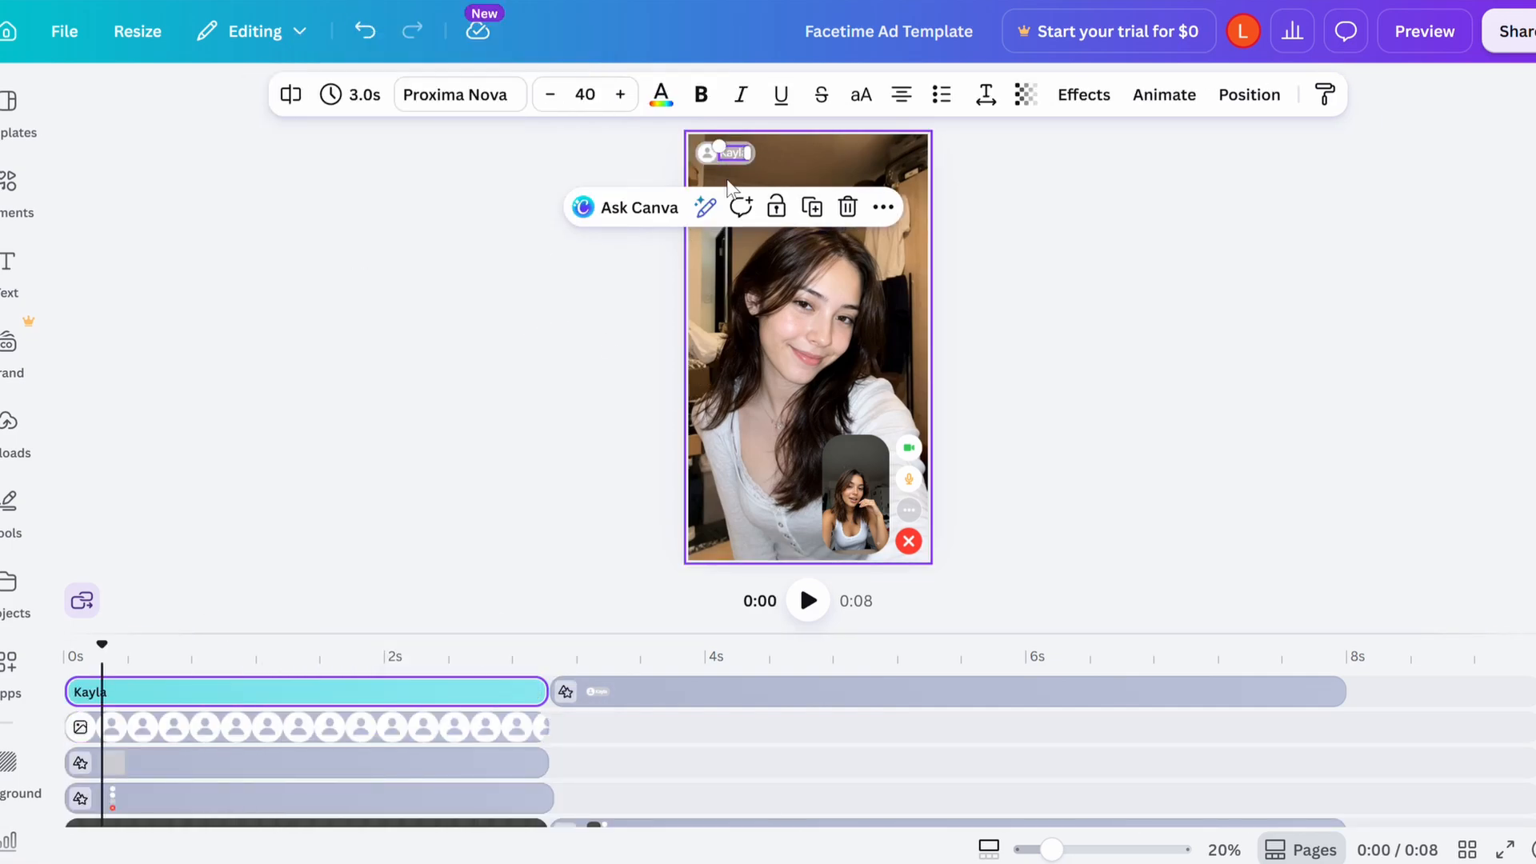
scroll(720, 164, "up", 5)
scroll(710, 246, "up", 1)
key("Return")
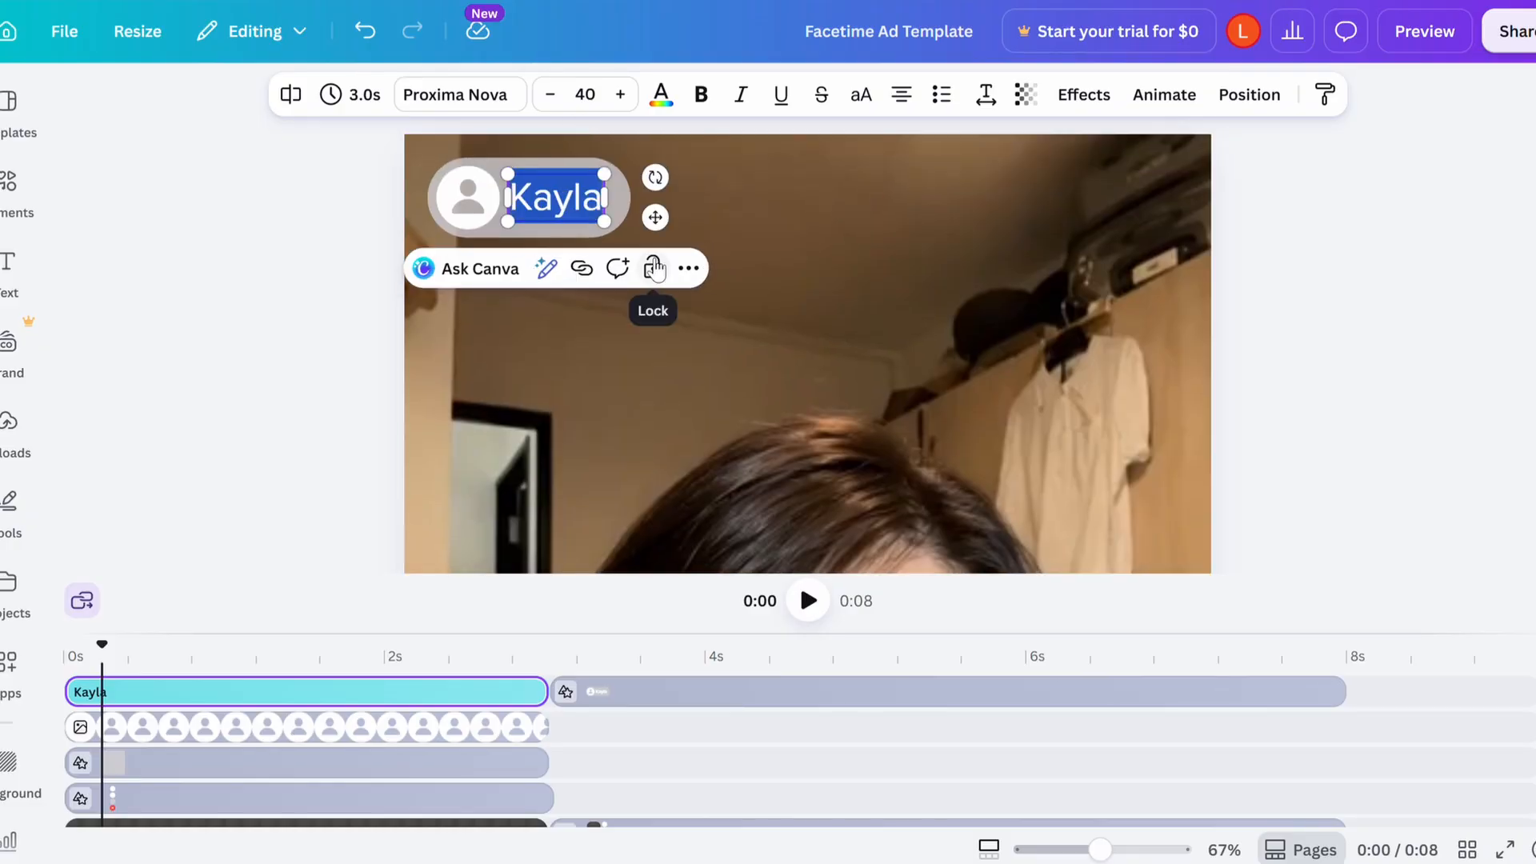
type("Audrey")
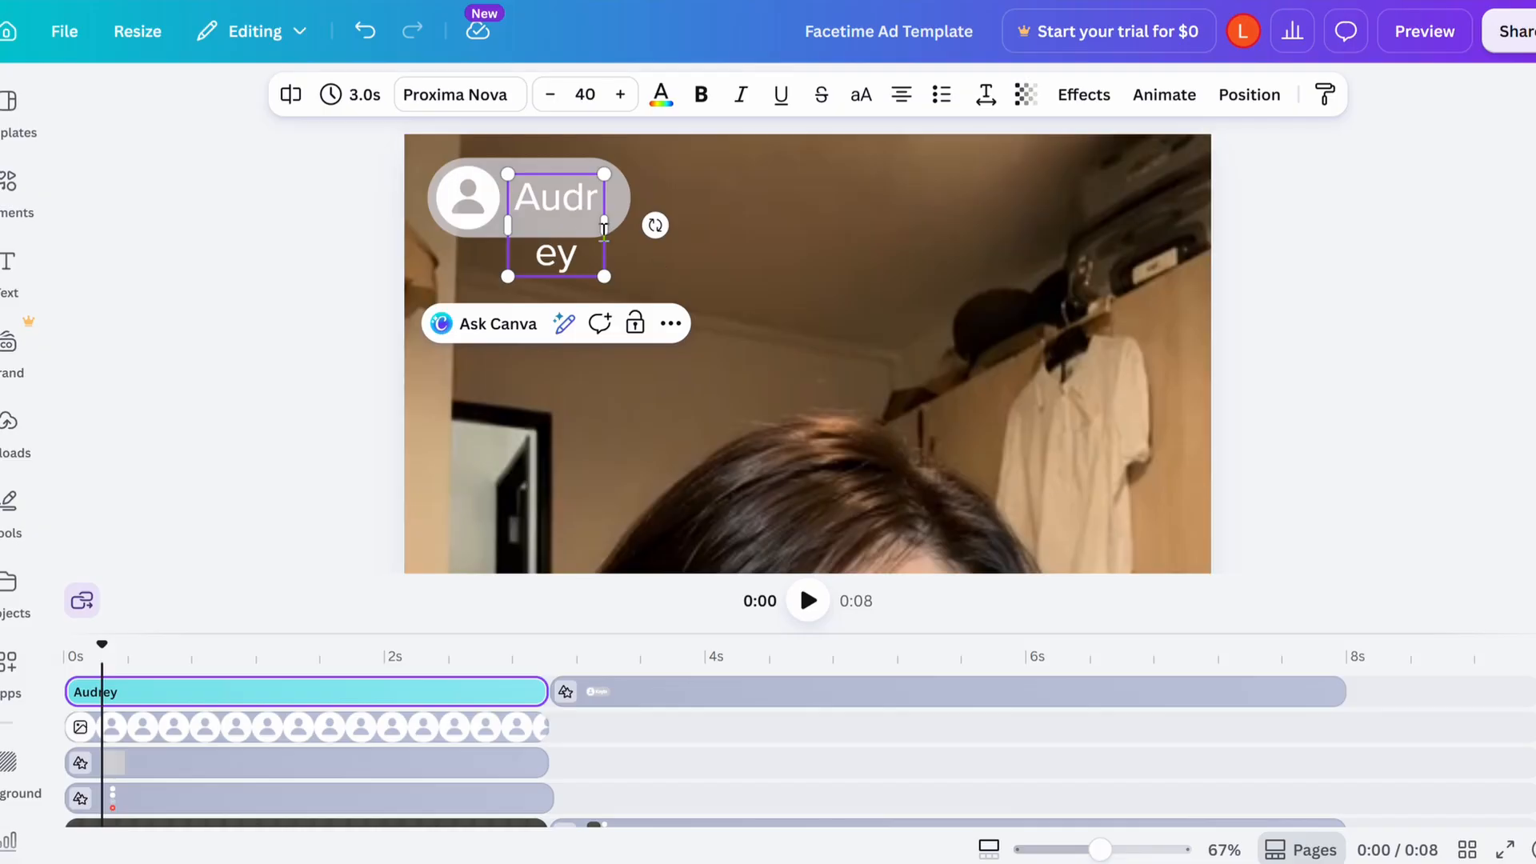
Widen the first tag's name text box to about 175 so it fits one line, and extend the grey pill background around it
left_click_drag(604, 226, 642, 223)
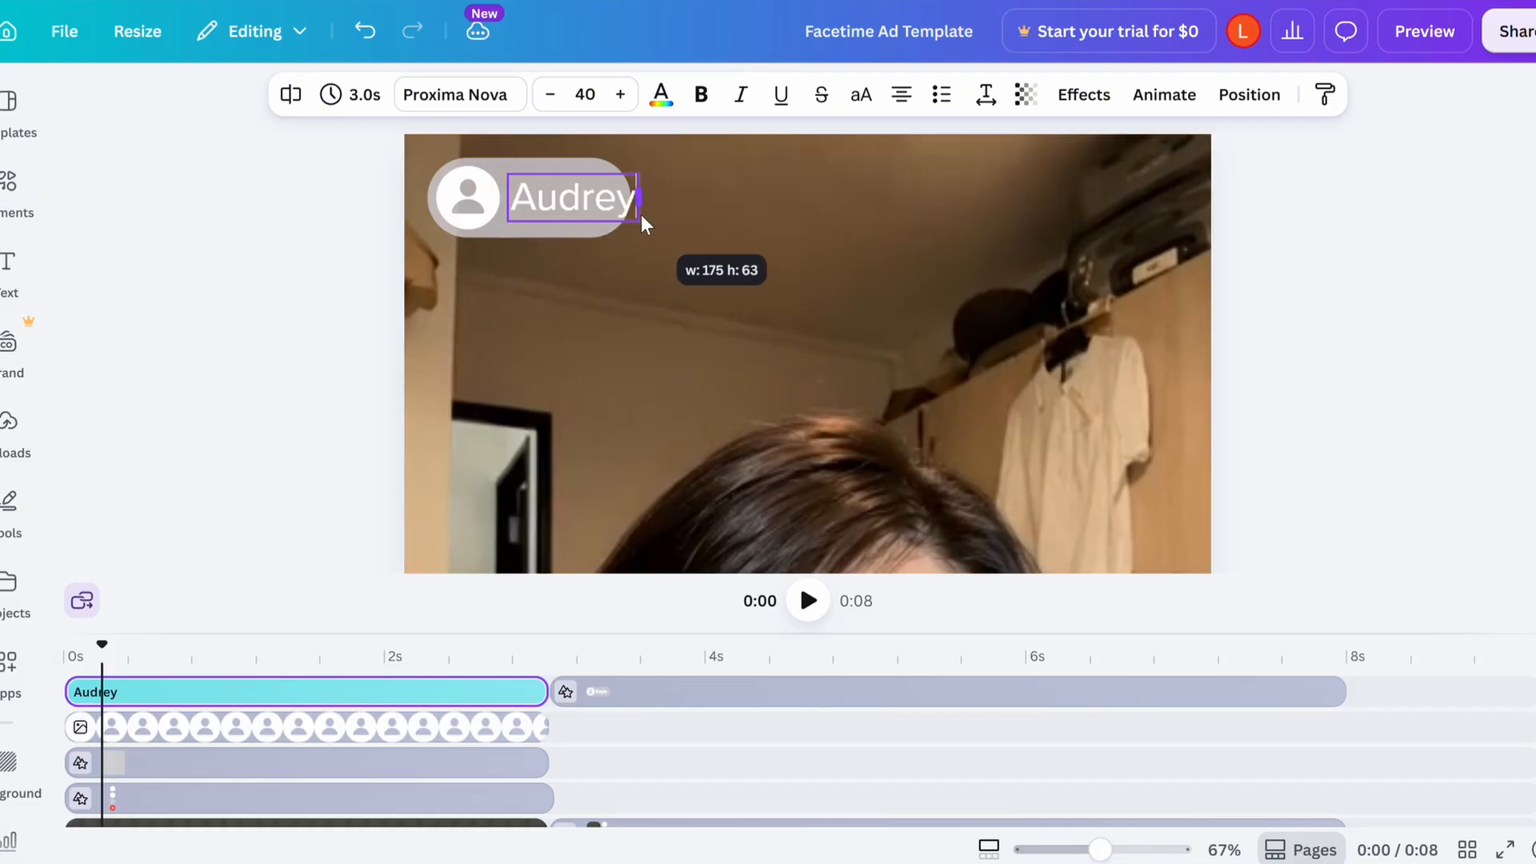
left_click(629, 197)
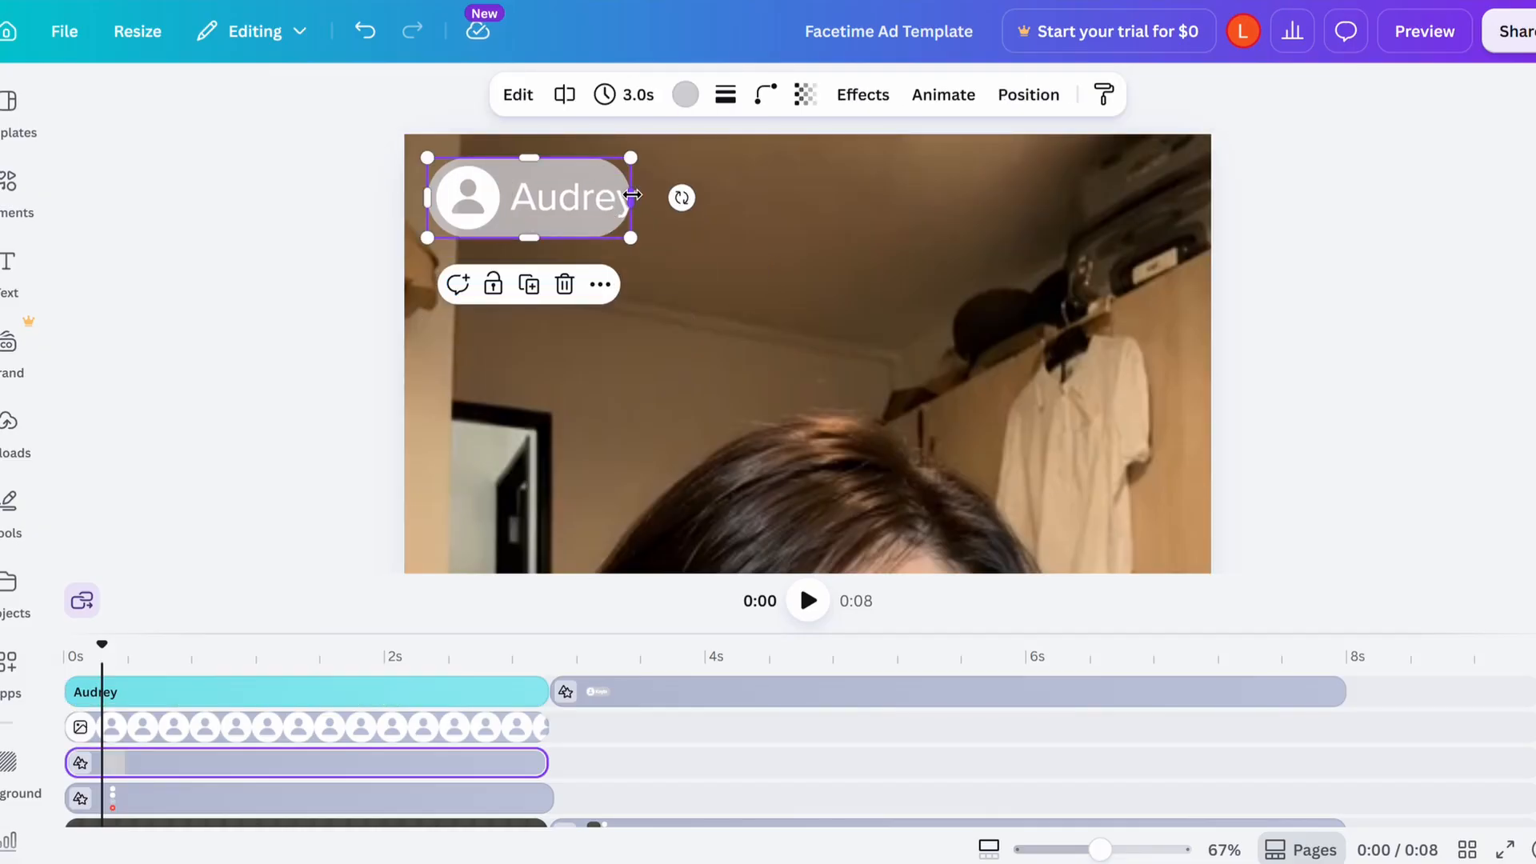
left_click_drag(632, 200, 655, 202)
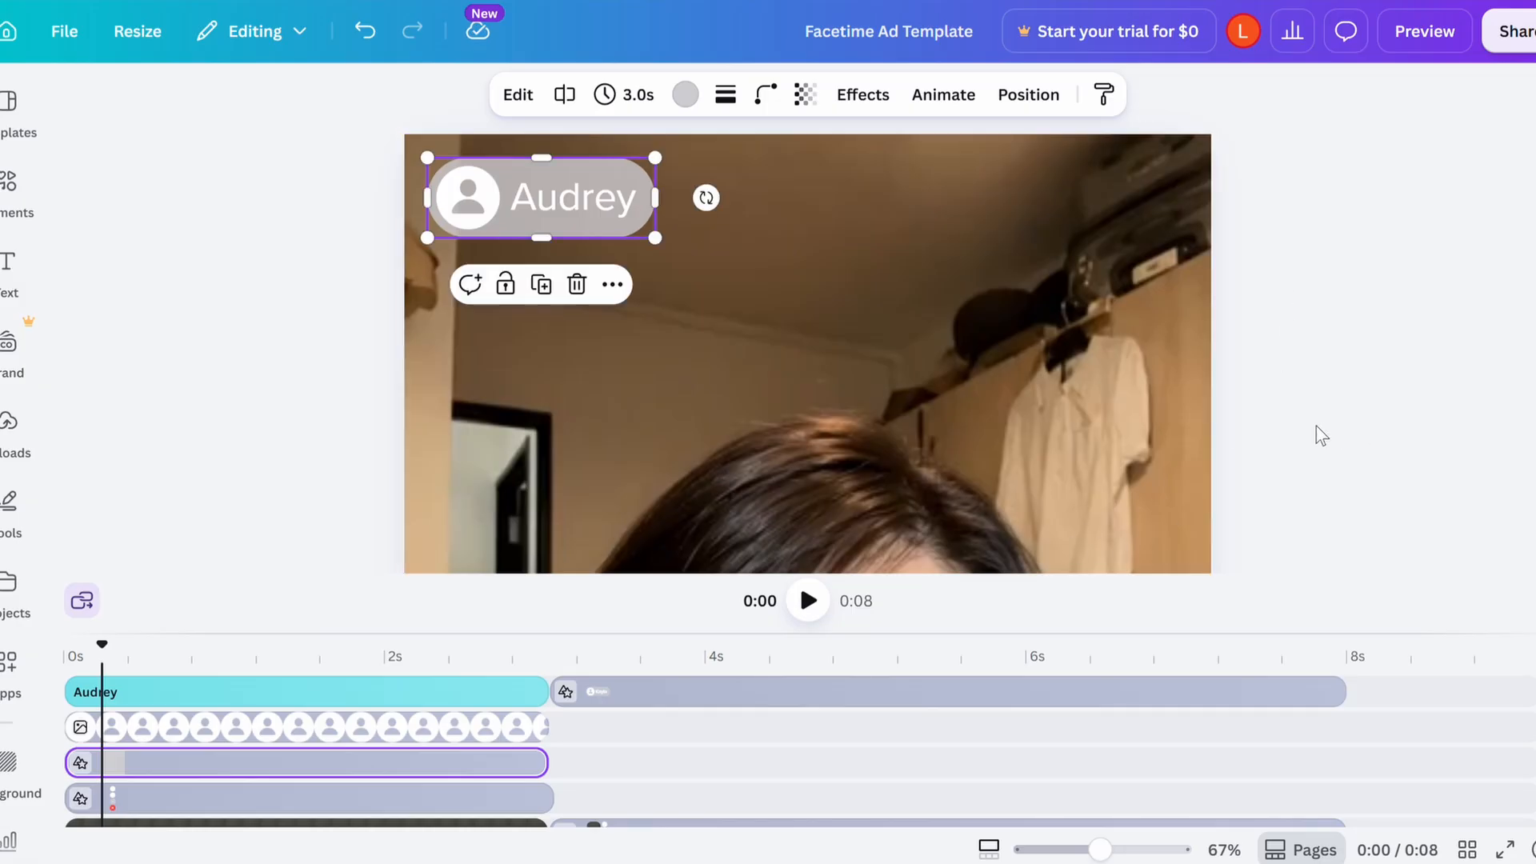
Ungroup the name tag on the segment from about 3 to 8 seconds and replace its text with the same name as the first tag
scroll(896, 379, "down", 2)
left_click(517, 660)
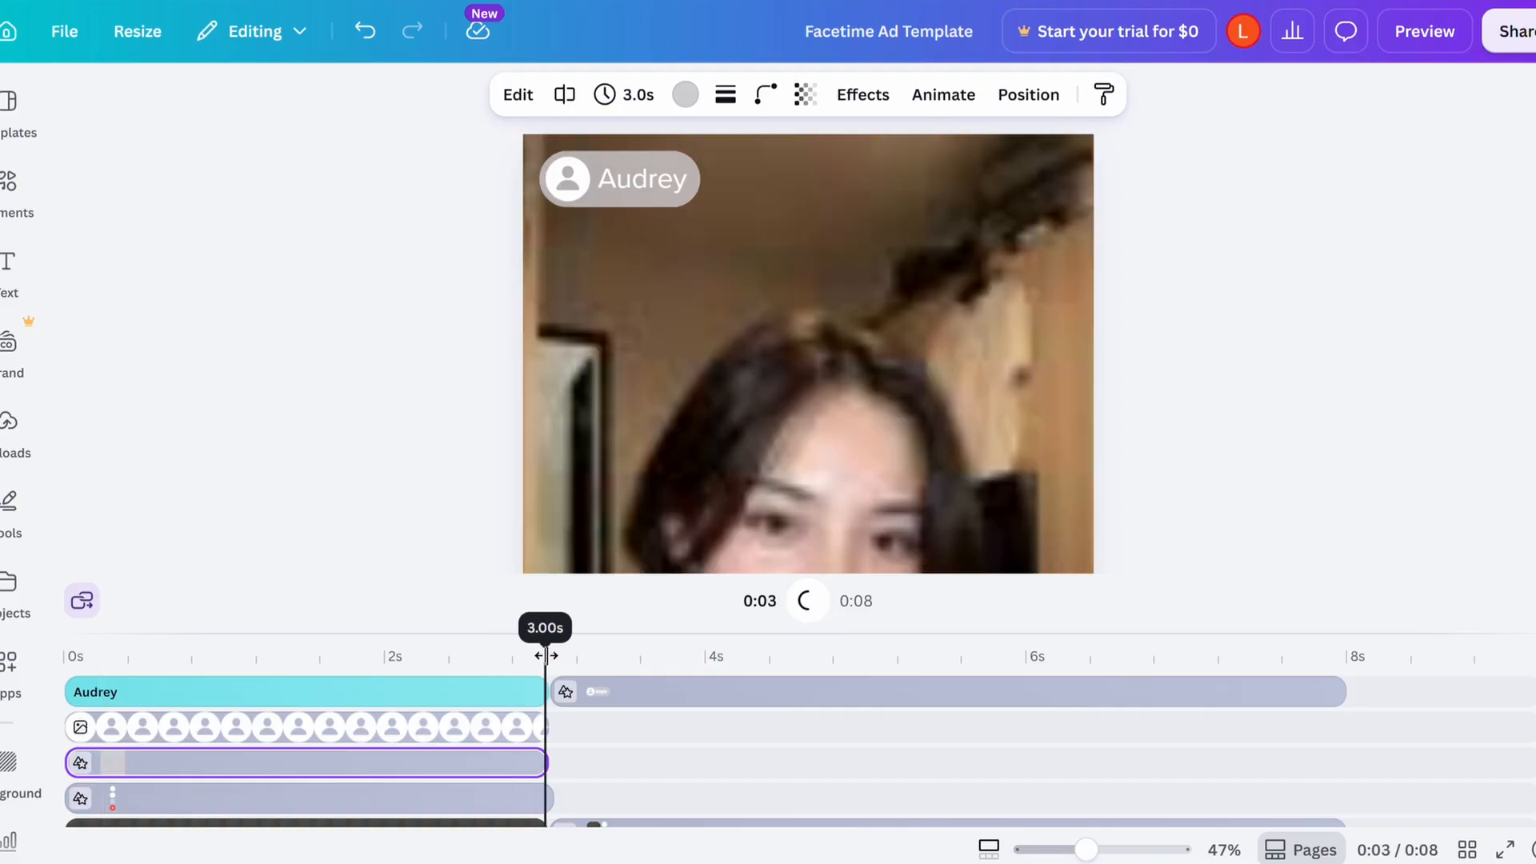
left_click(563, 652)
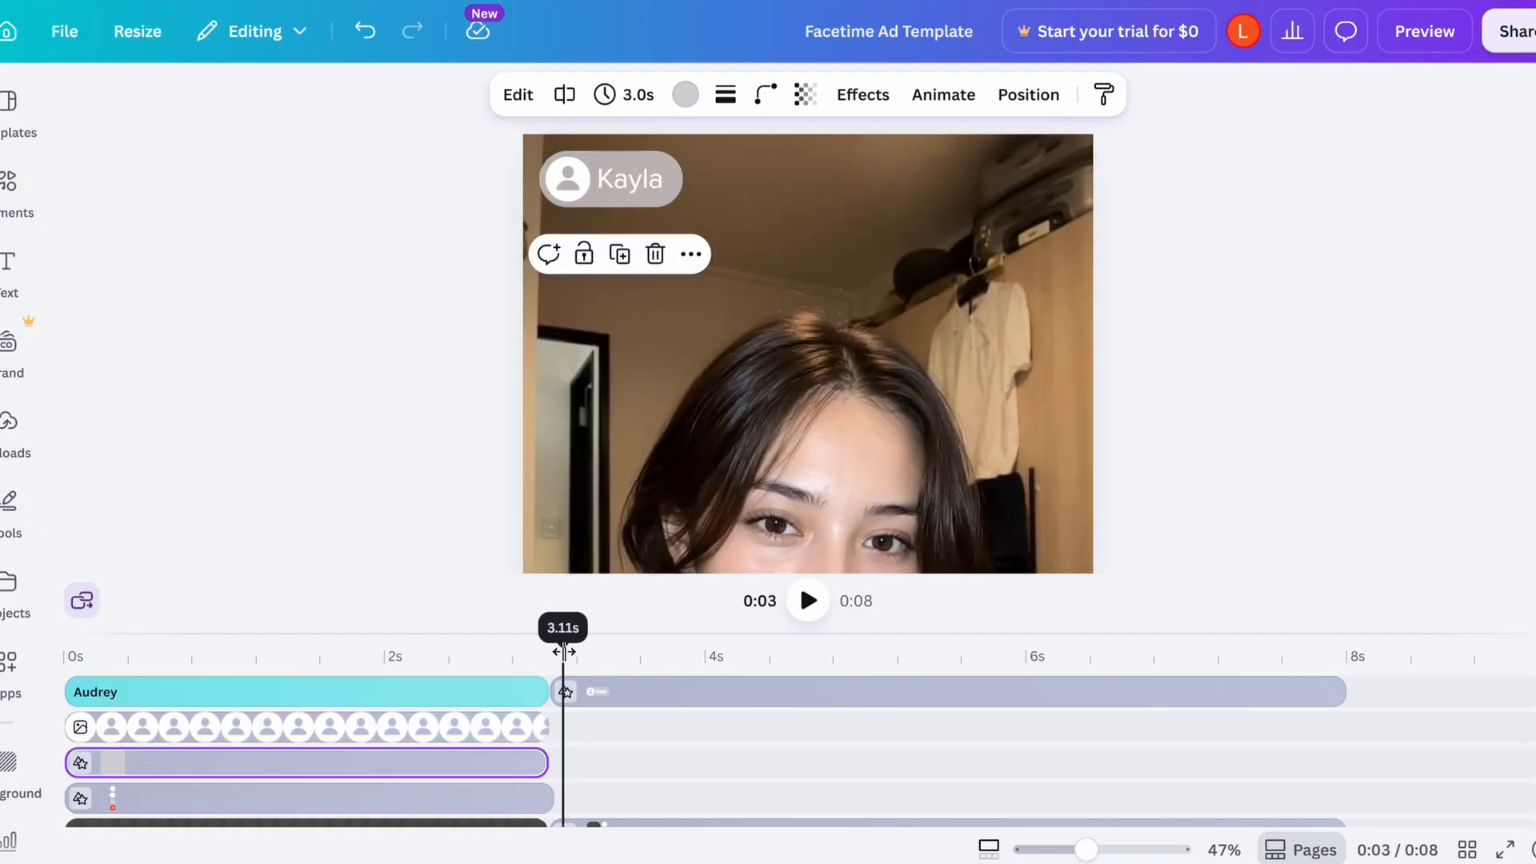
left_click(666, 698)
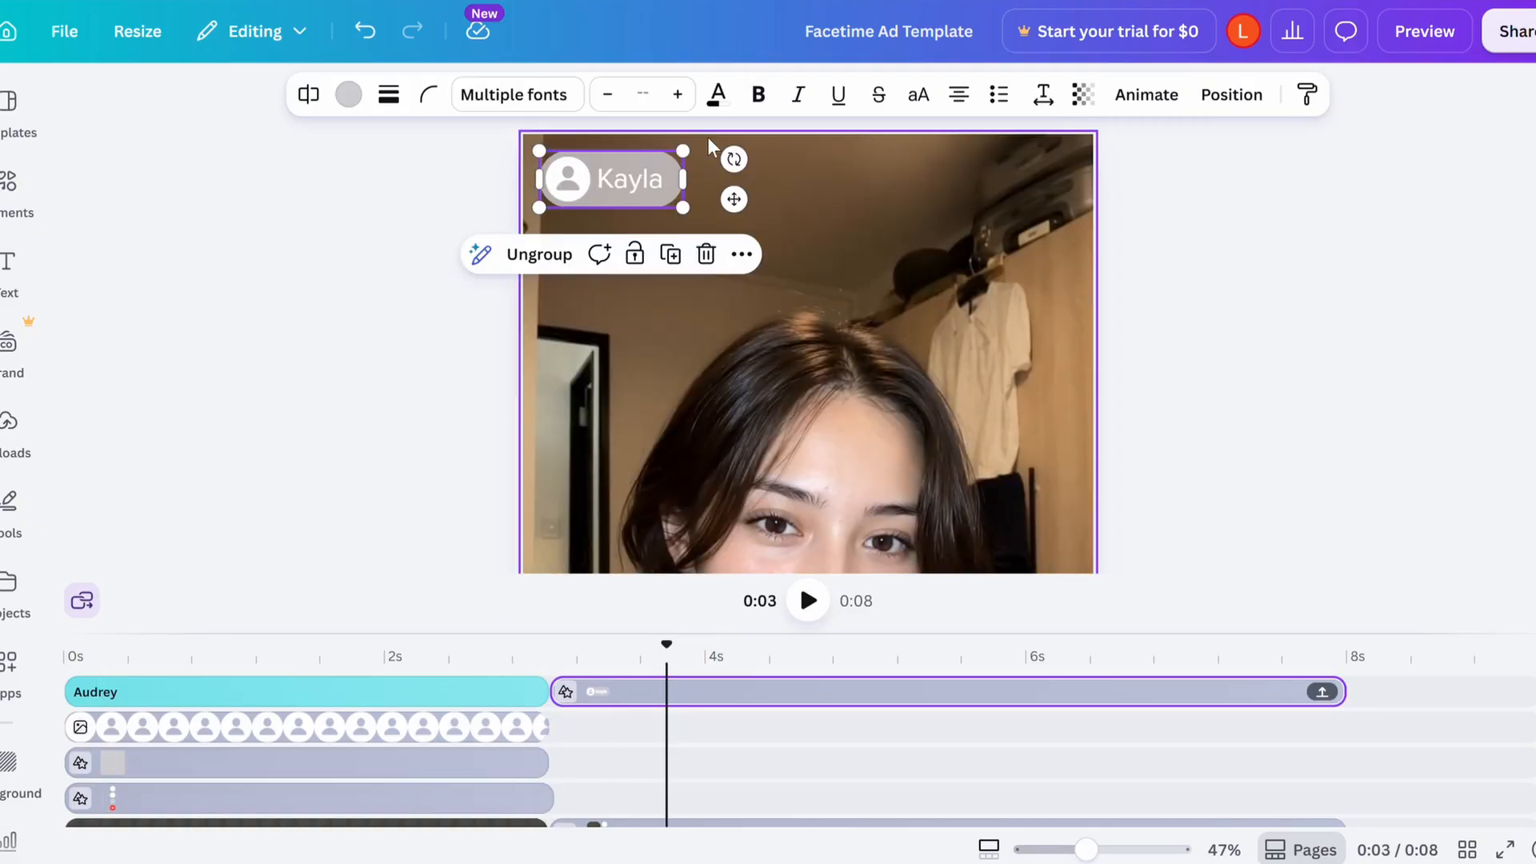
right_click(885, 692)
left_click(968, 357)
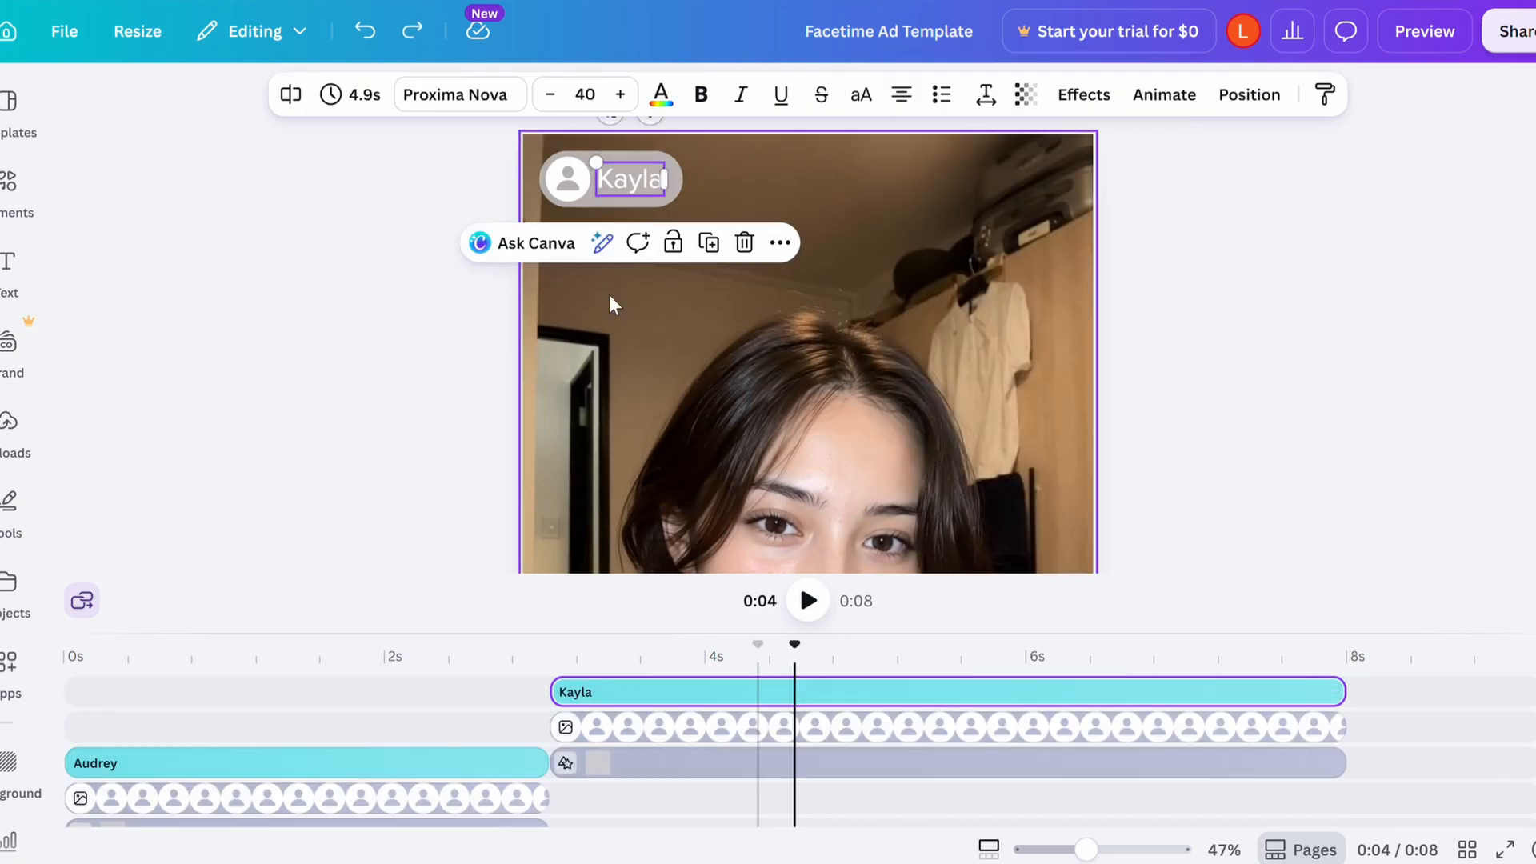
double_click(634, 172)
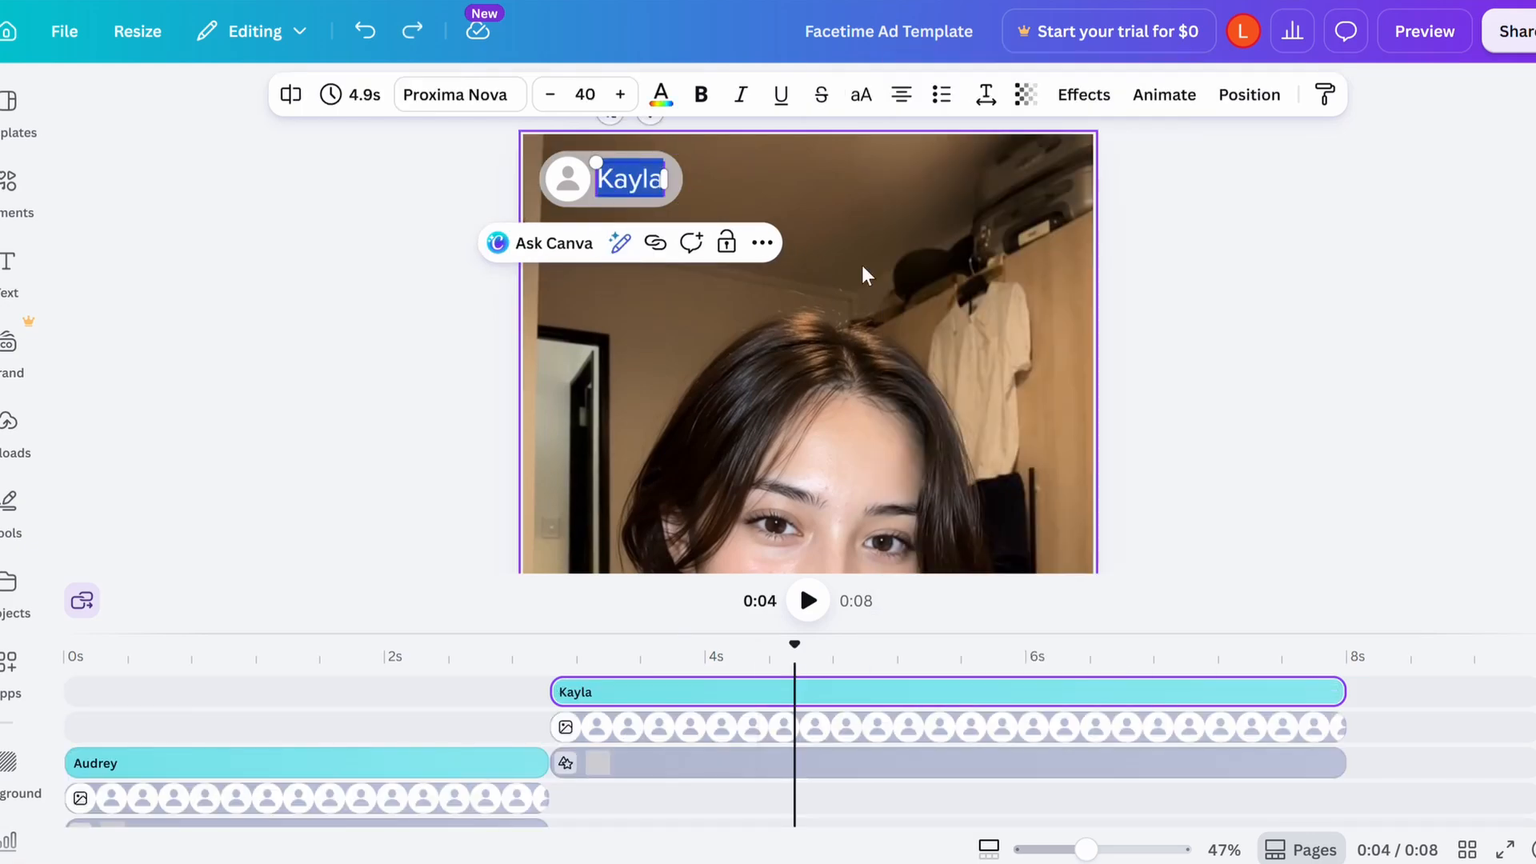
type("Audrey")
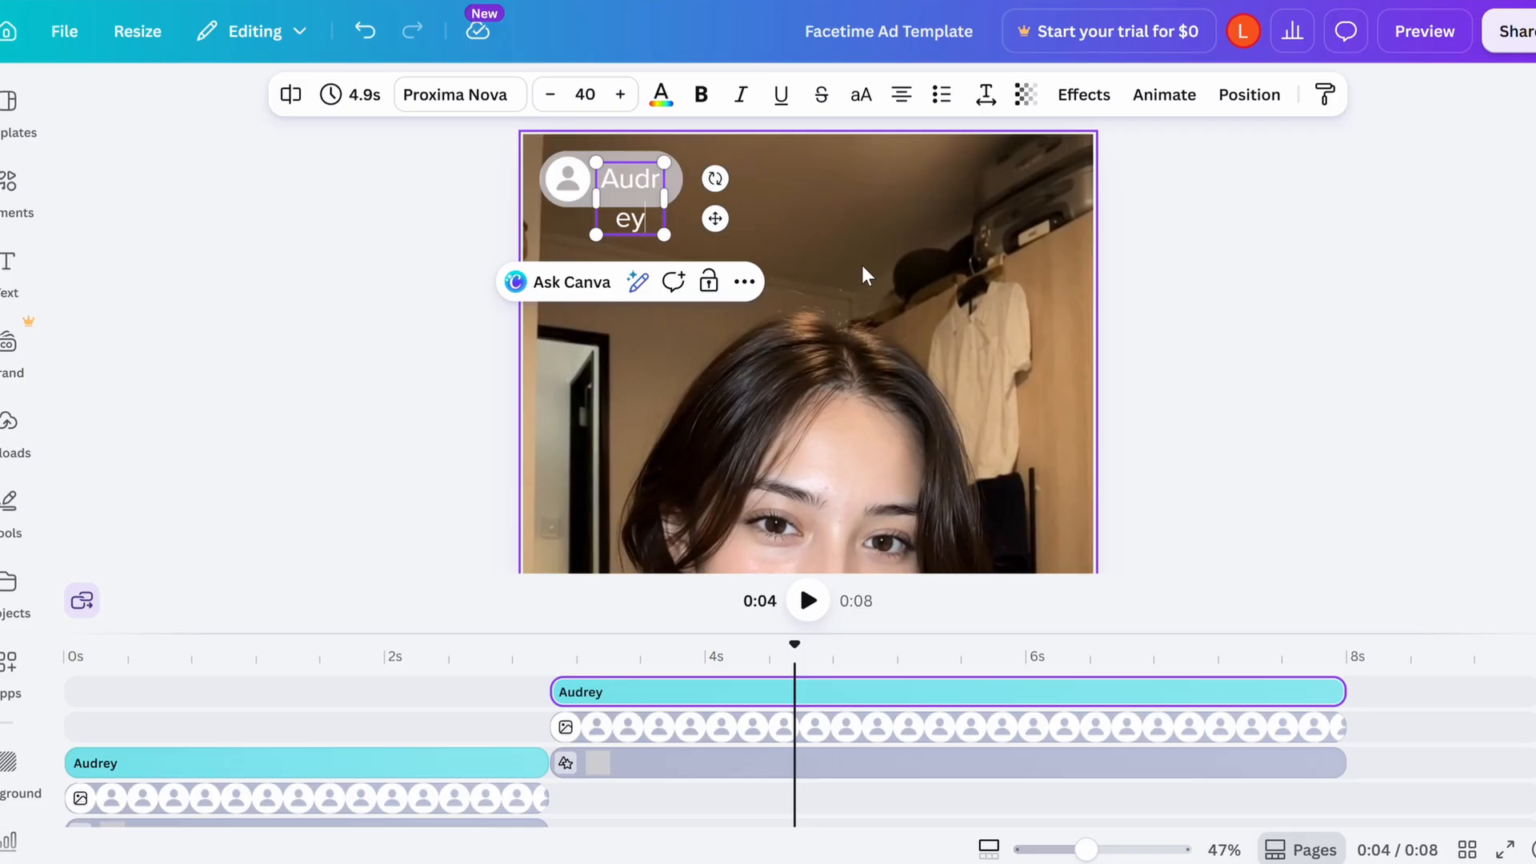
Widen the second tag's text box to fit the name on one line and stretch its grey pill background to about 305 wide
left_click_drag(666, 198, 704, 187)
left_click(636, 212)
left_click(641, 203)
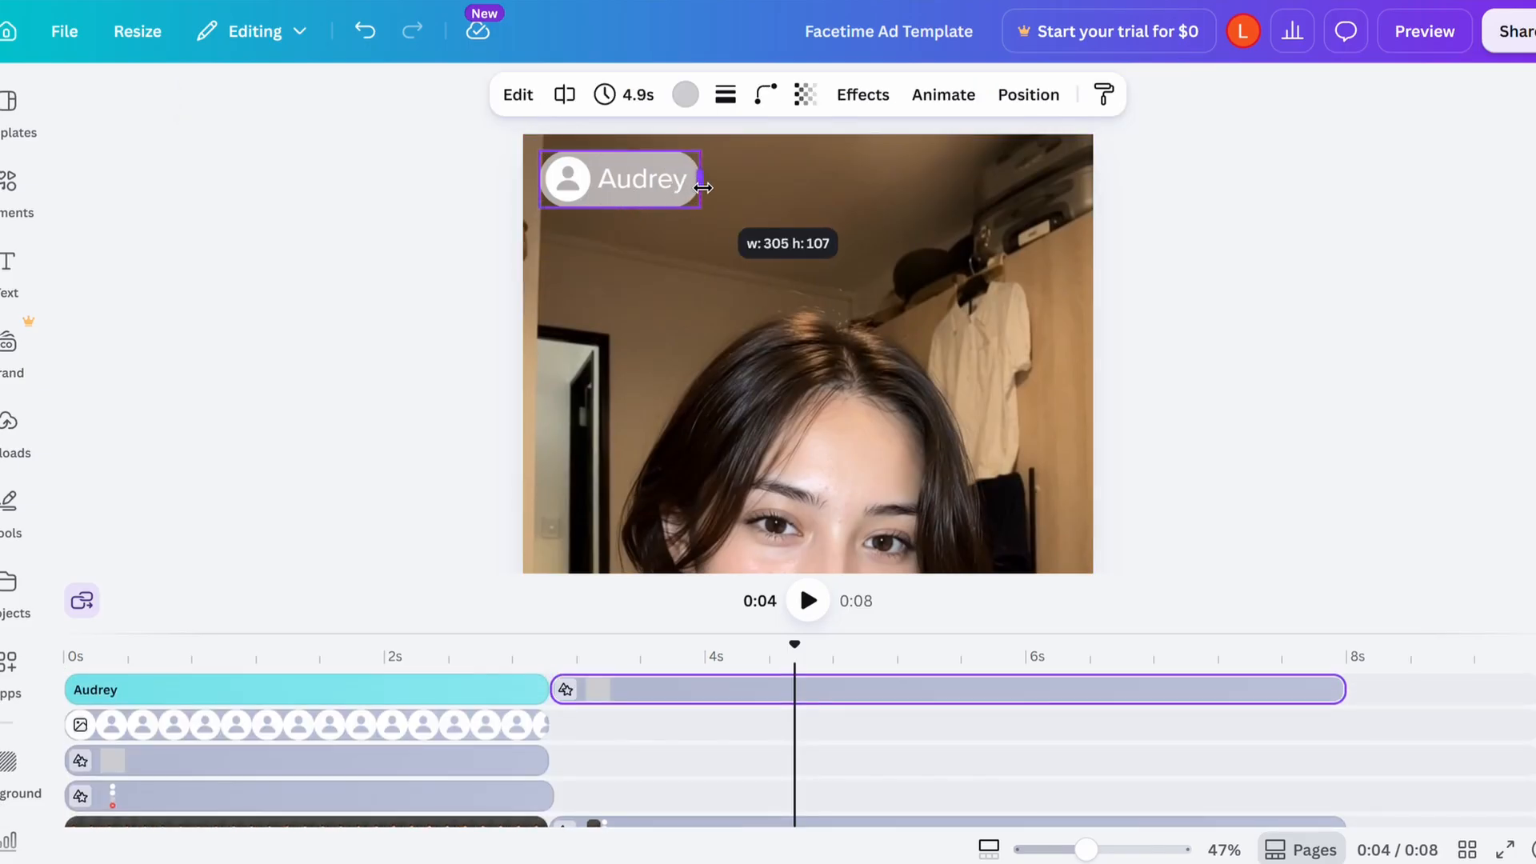
left_click(1252, 333)
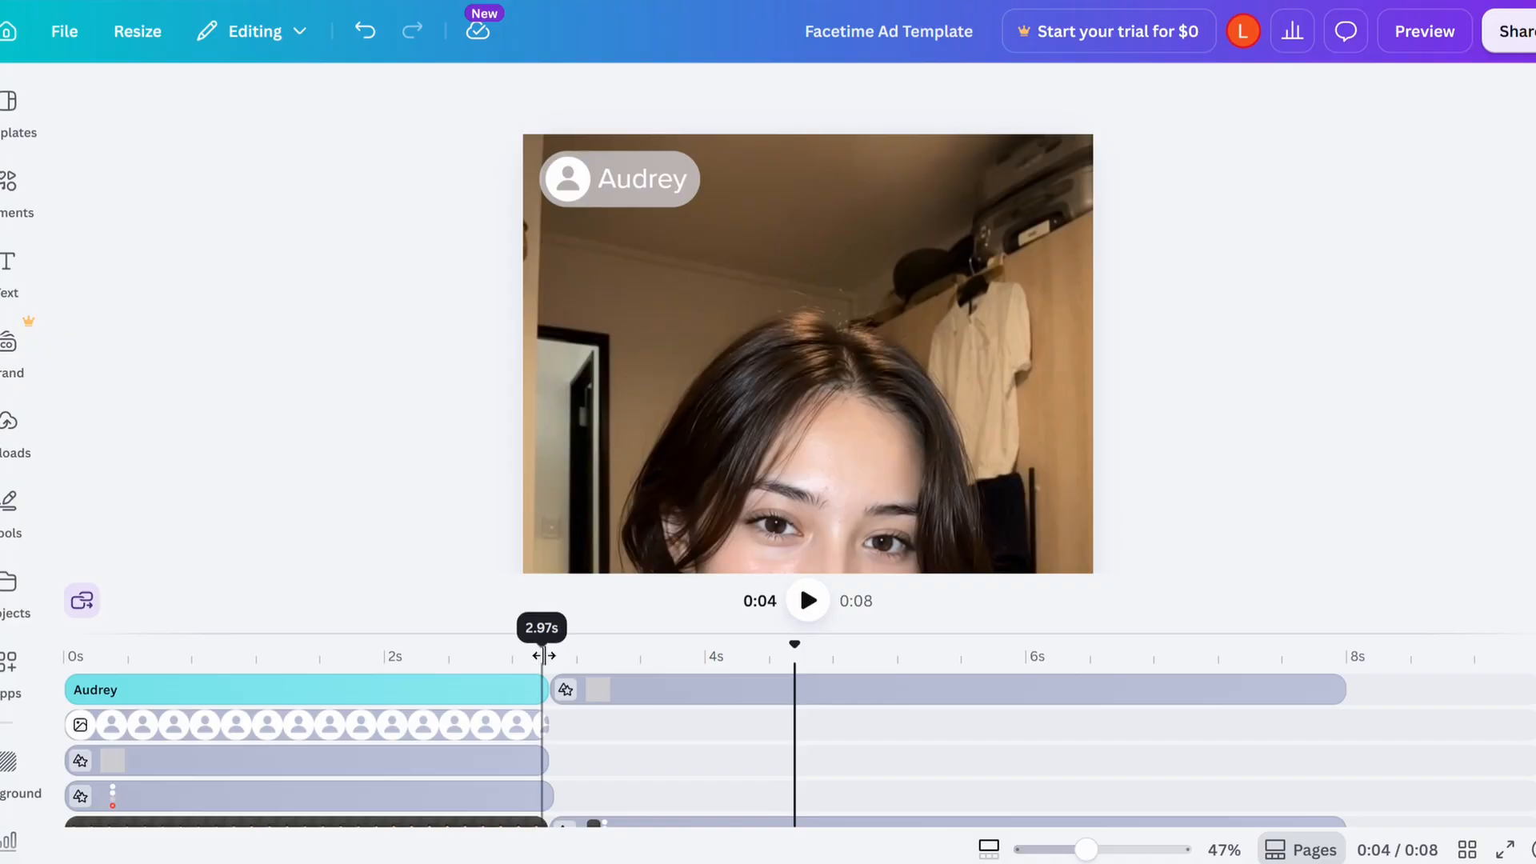
Group the name text, avatar icon and grey pill background of the second segment's tag back together
left_click(543, 656)
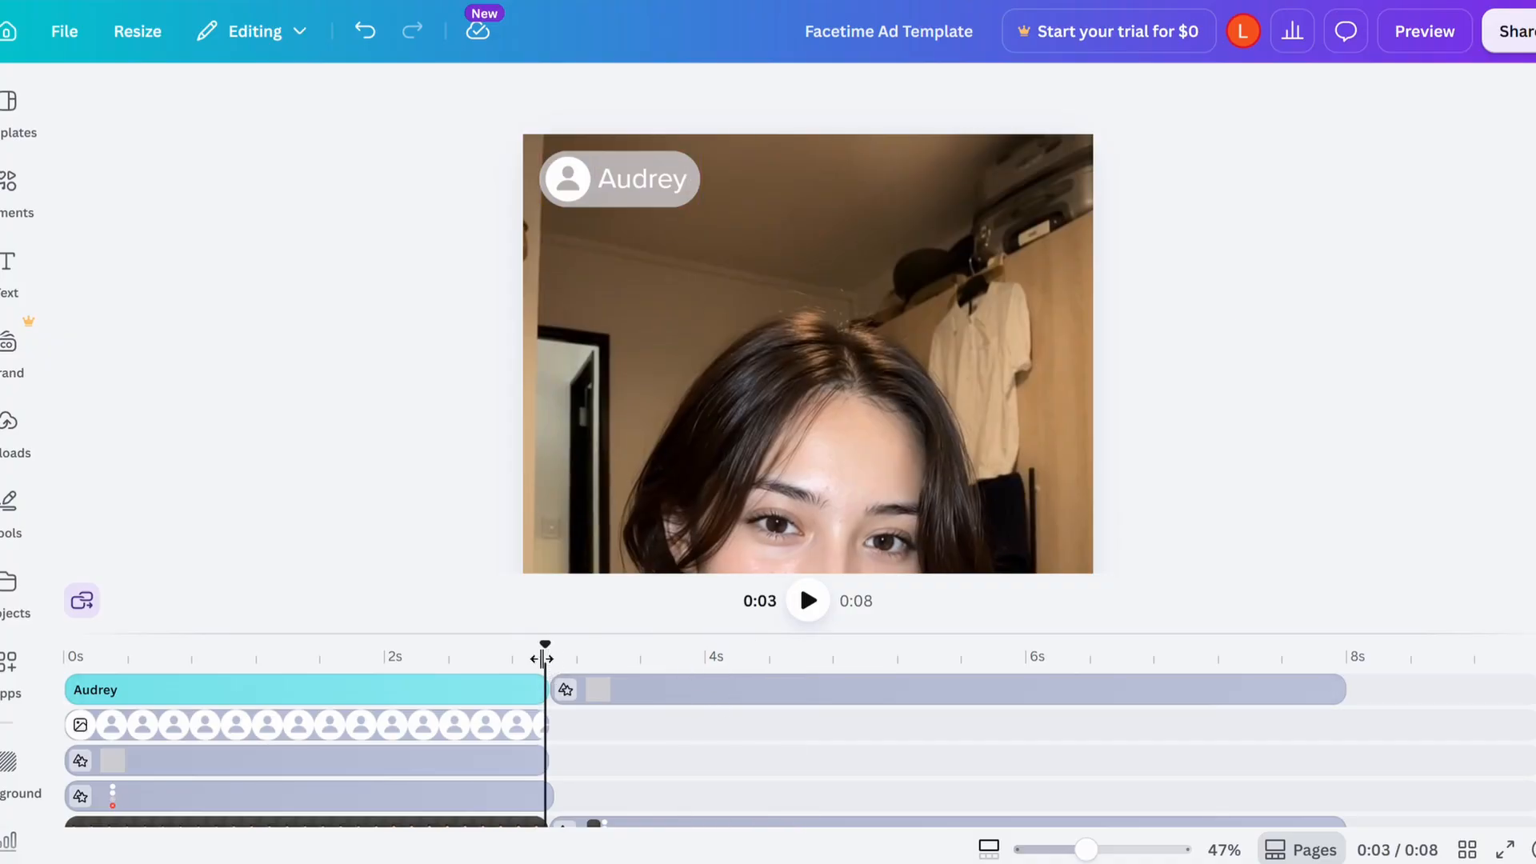
scroll(915, 439, "down", 3)
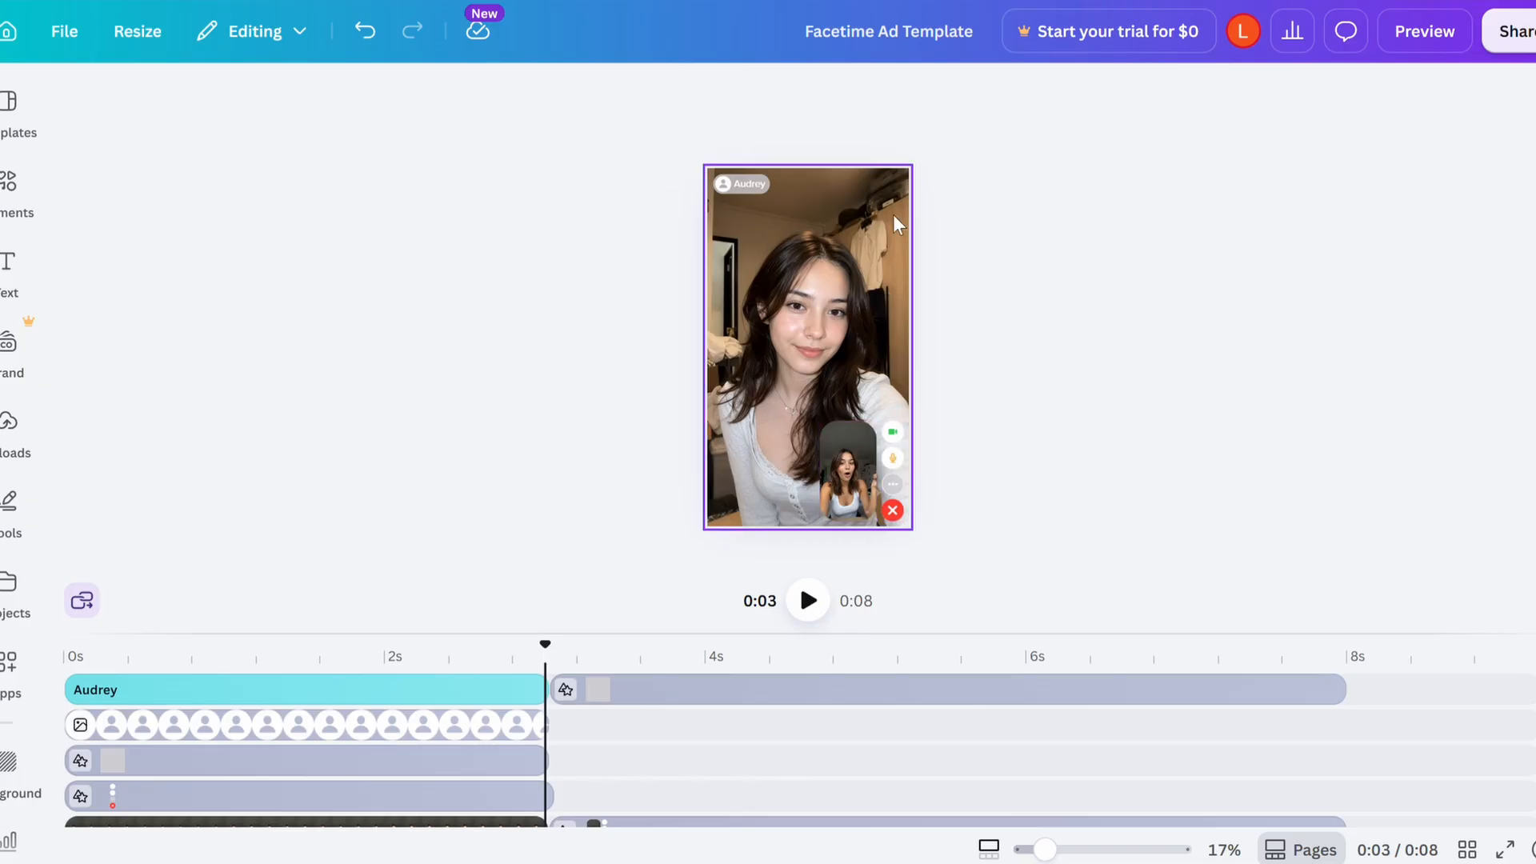
key("ctrl+z")
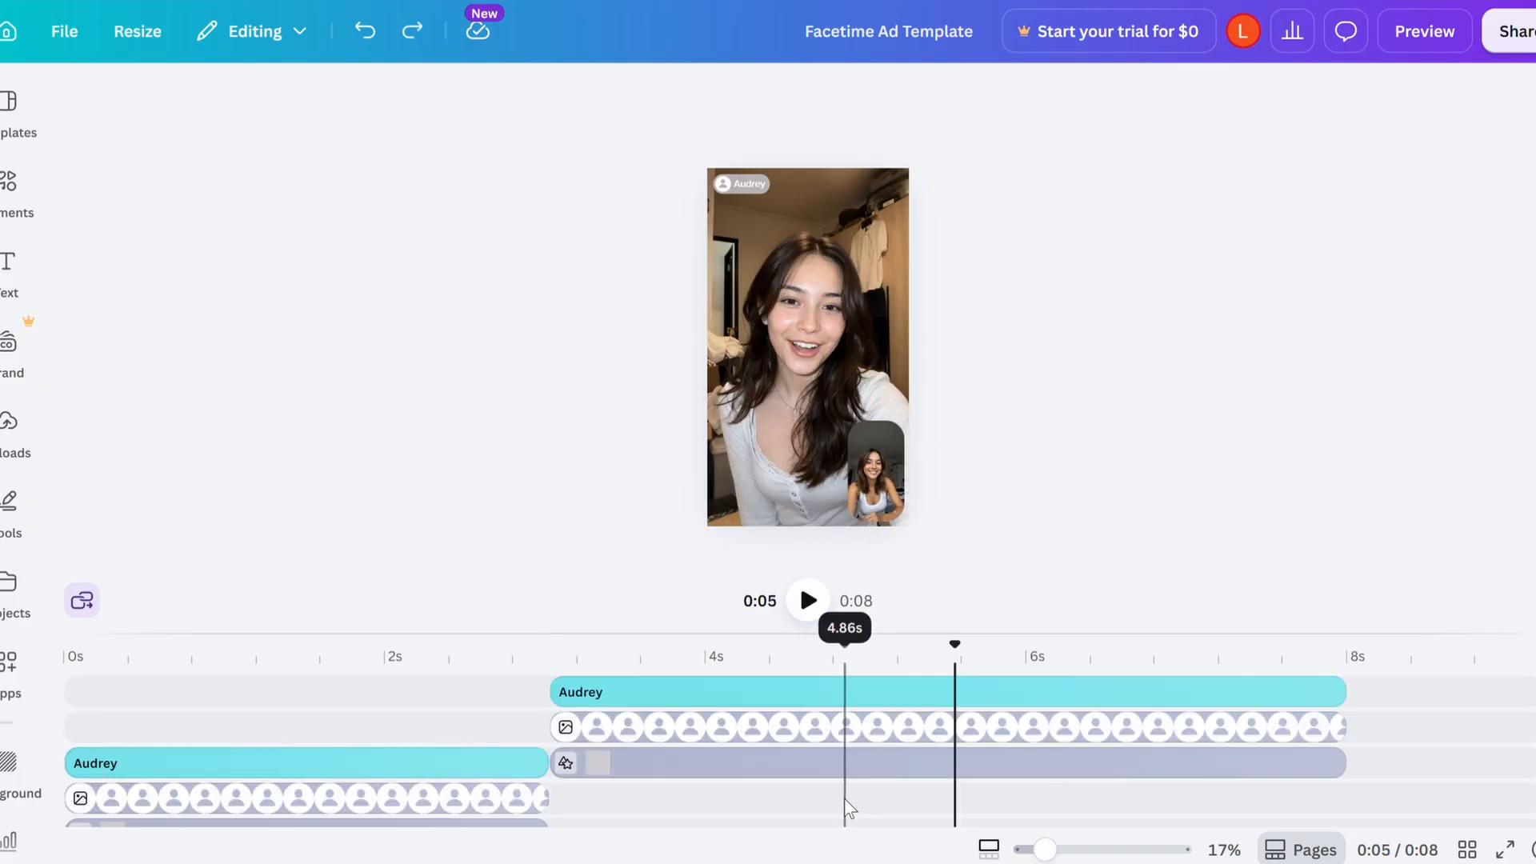
left_click_drag(650, 792, 775, 692)
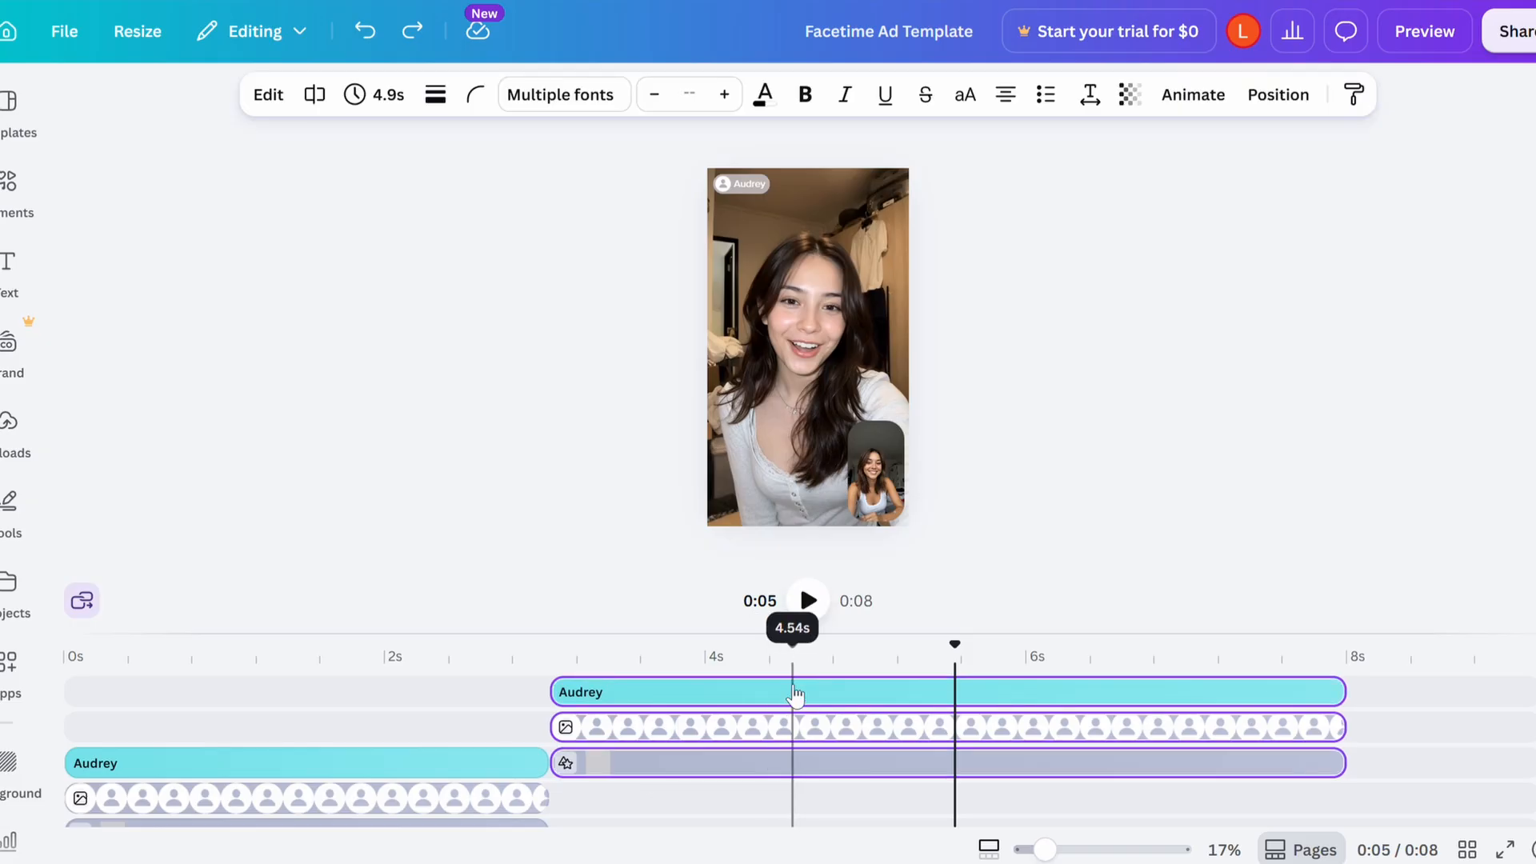
left_click(721, 693)
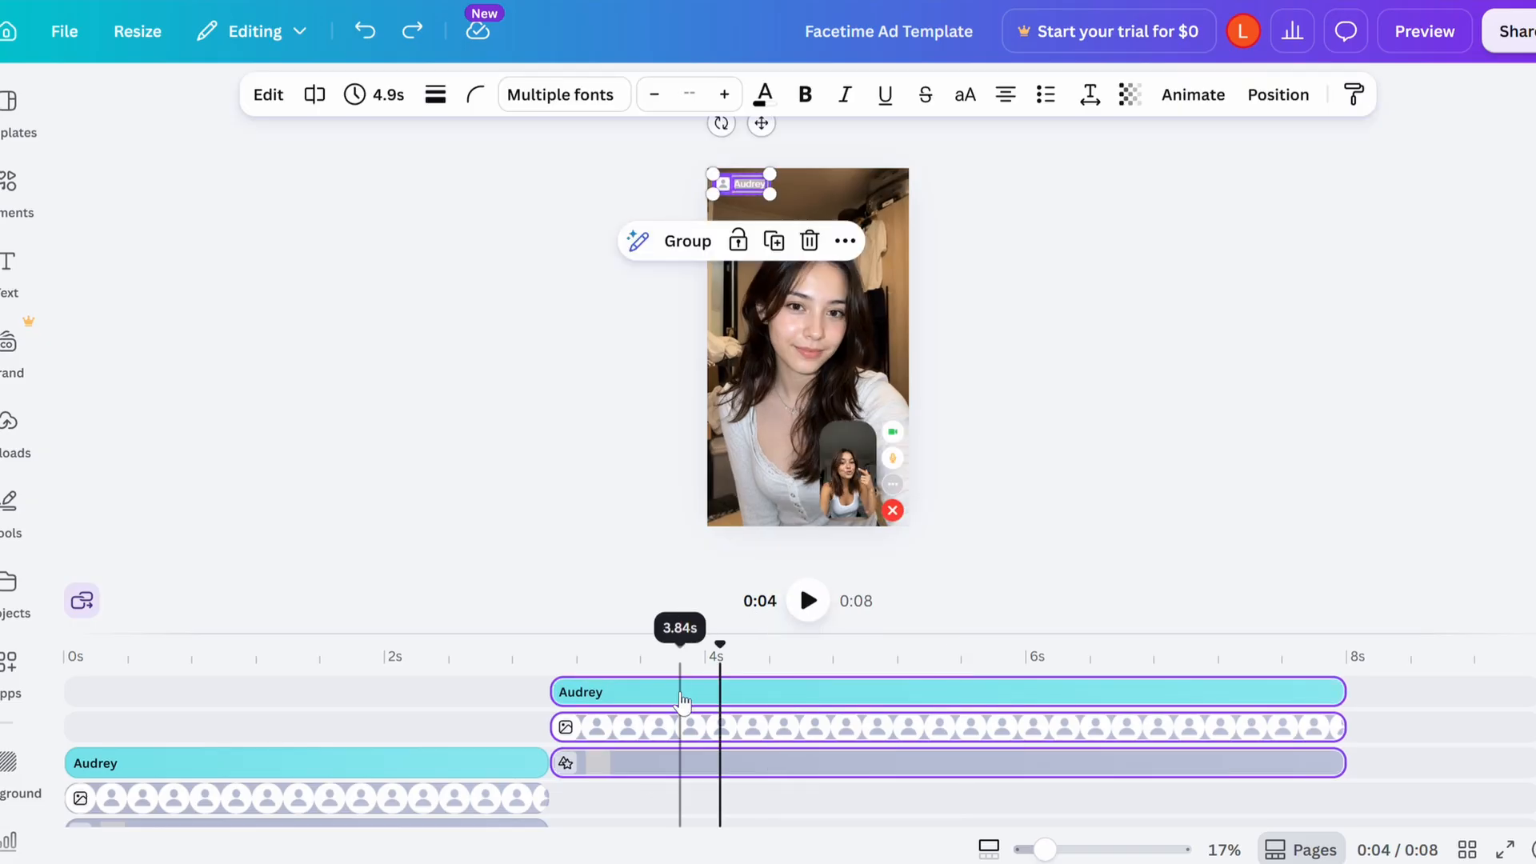
left_click(696, 255)
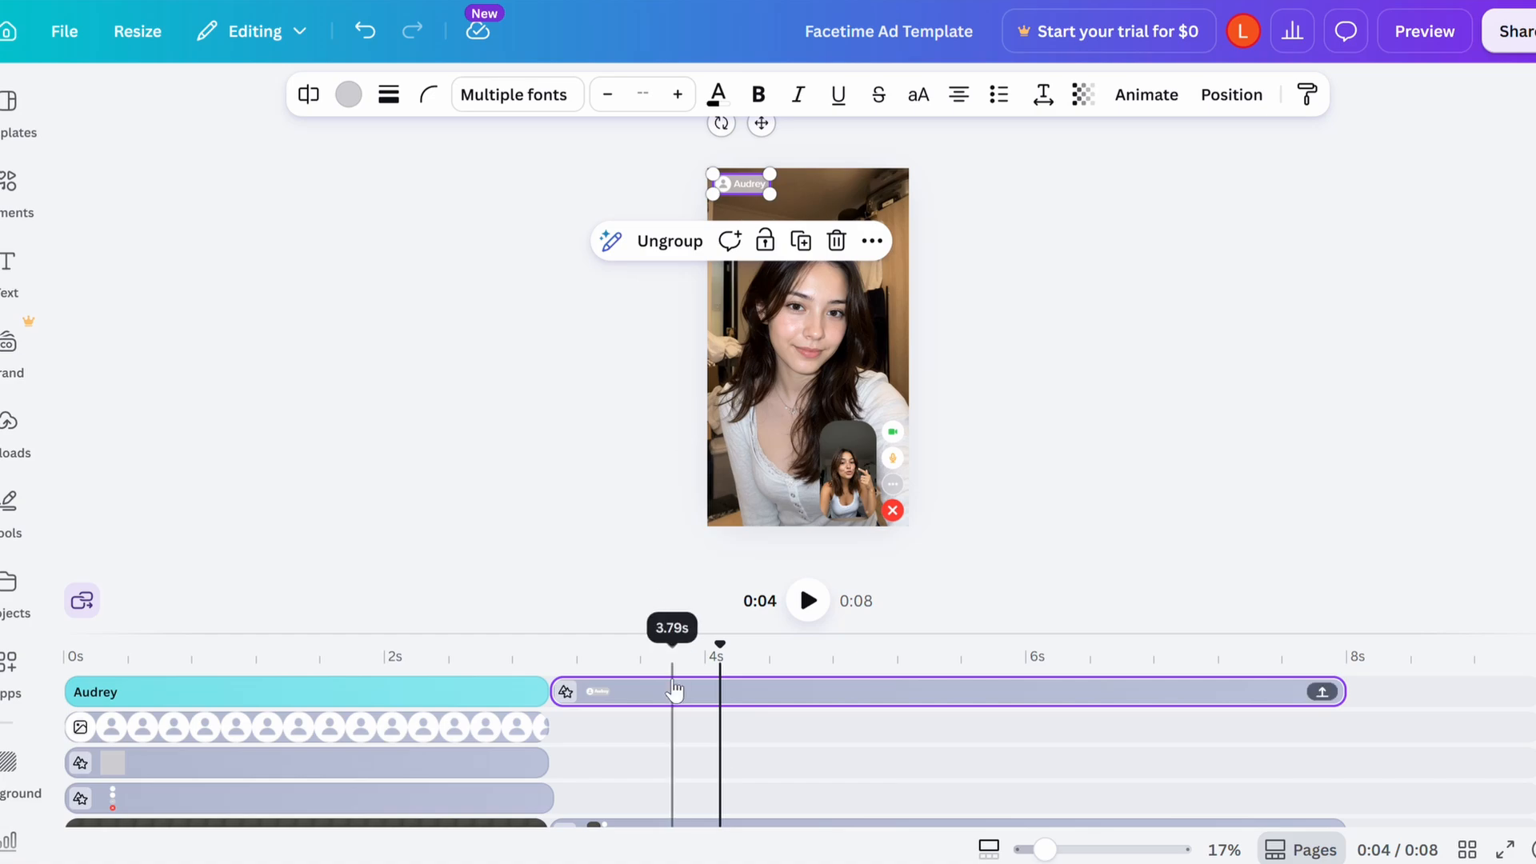
Create a custom animation path that slides the second segment's grouped name tag straight off the canvas's left edge, and preview its playback
left_click(564, 652)
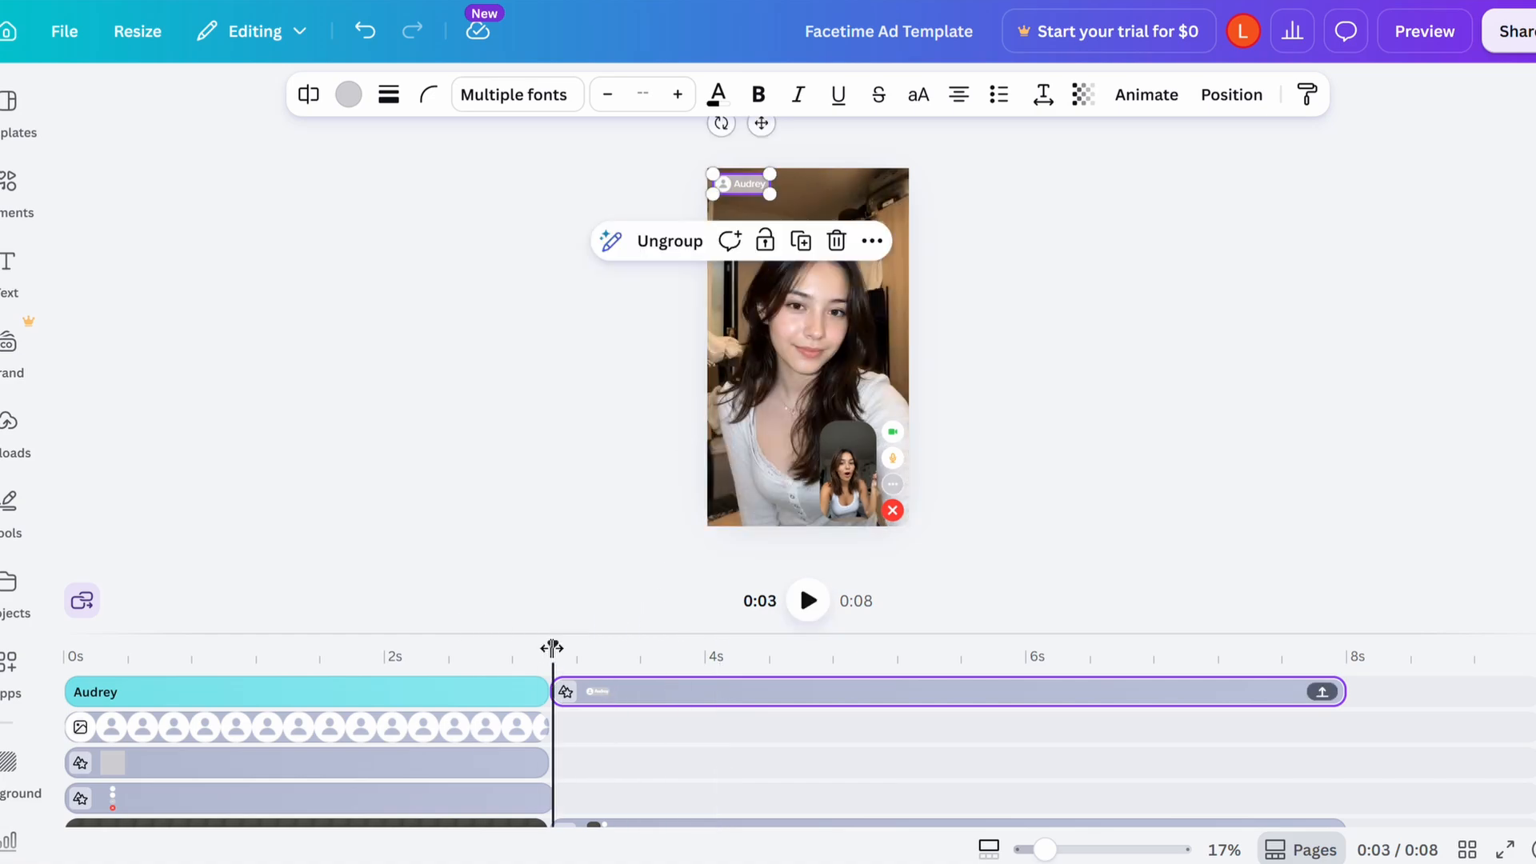
left_click(649, 654)
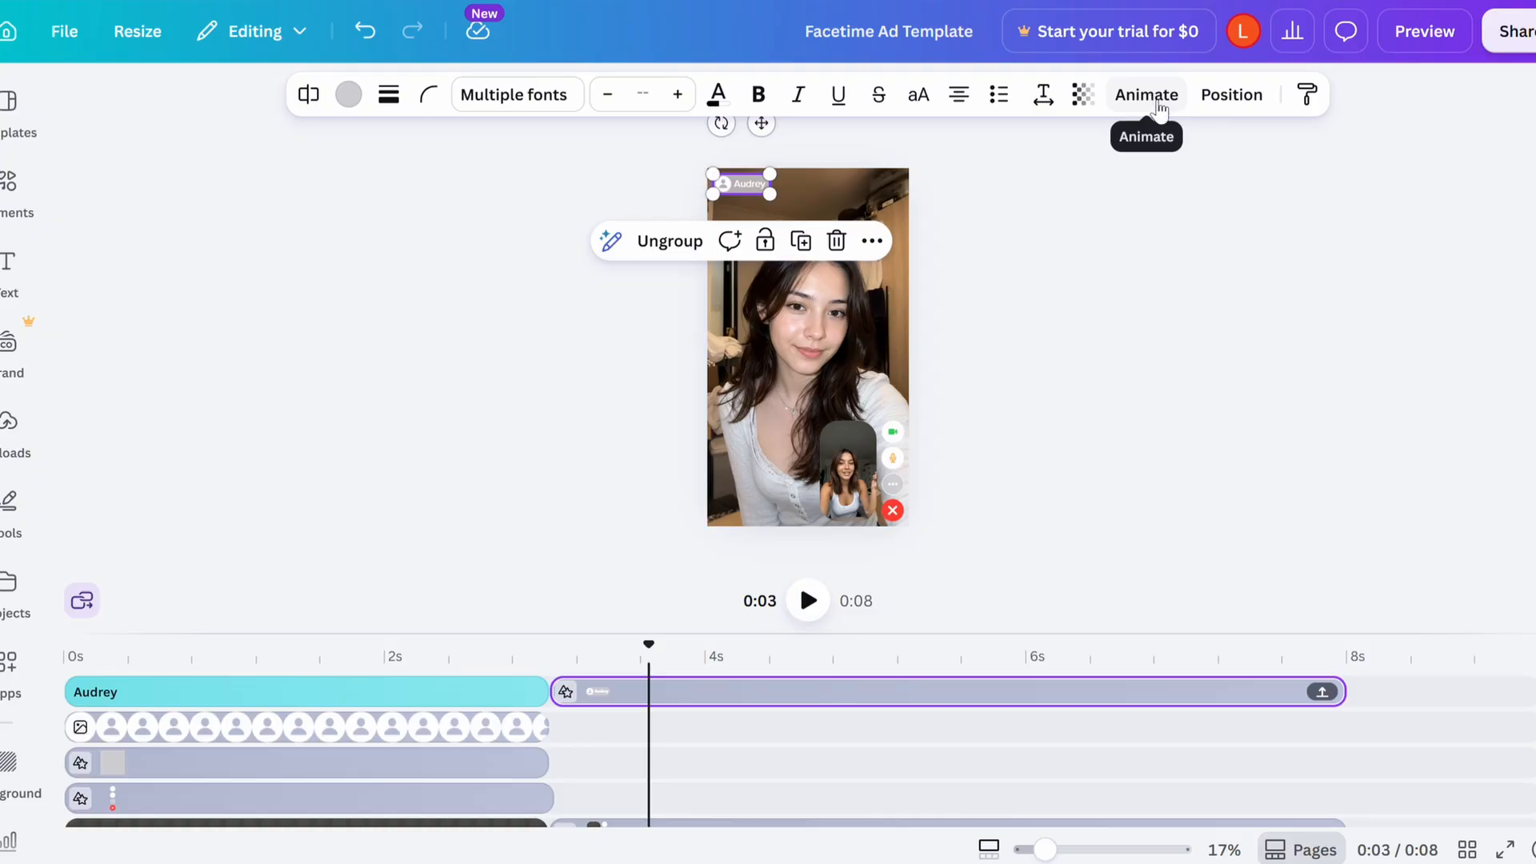
left_click(1152, 100)
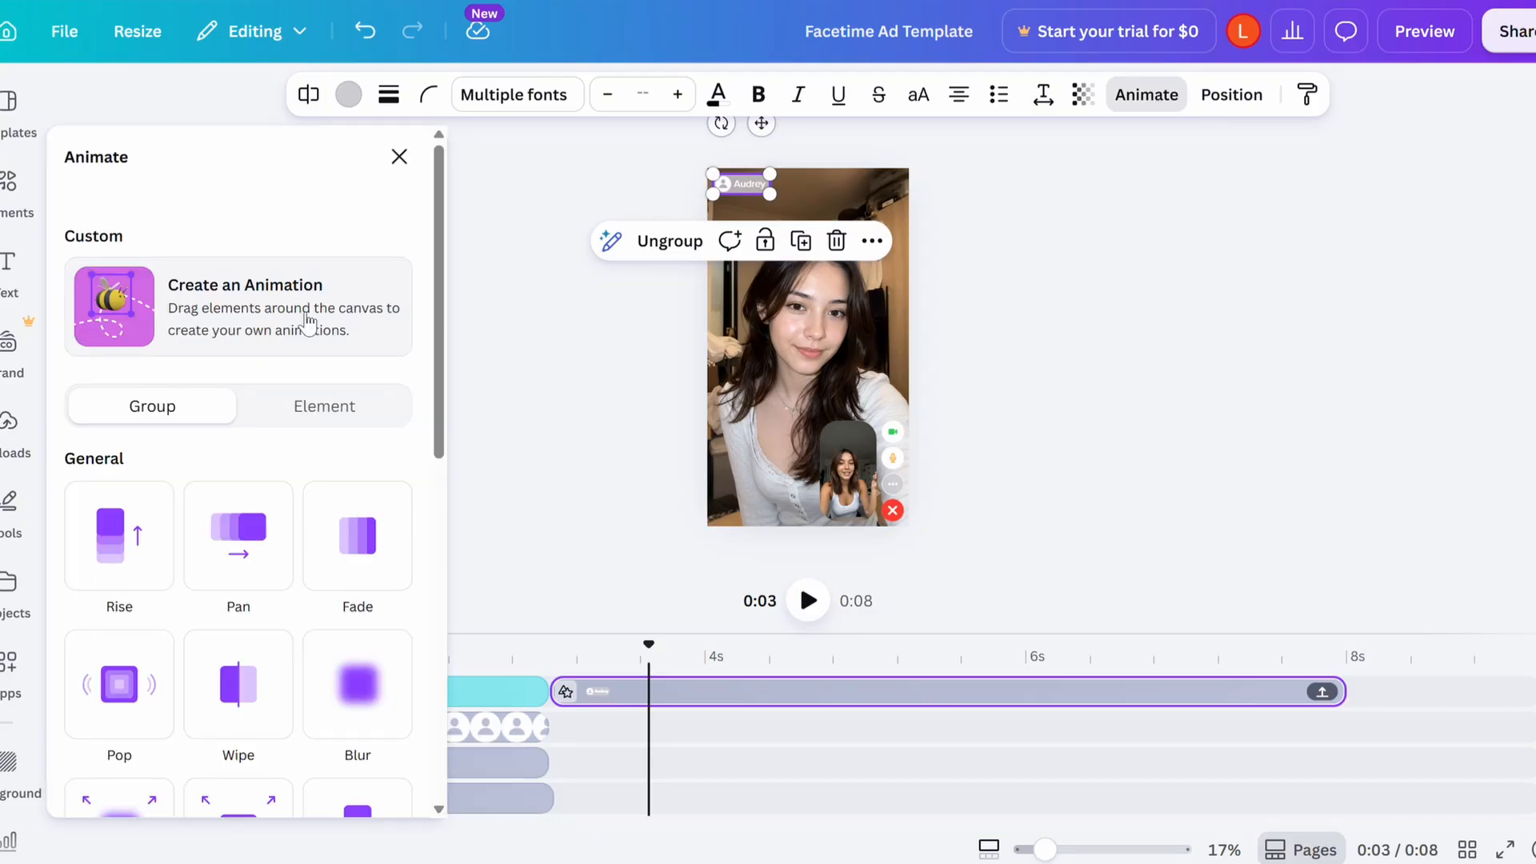
left_click(307, 320)
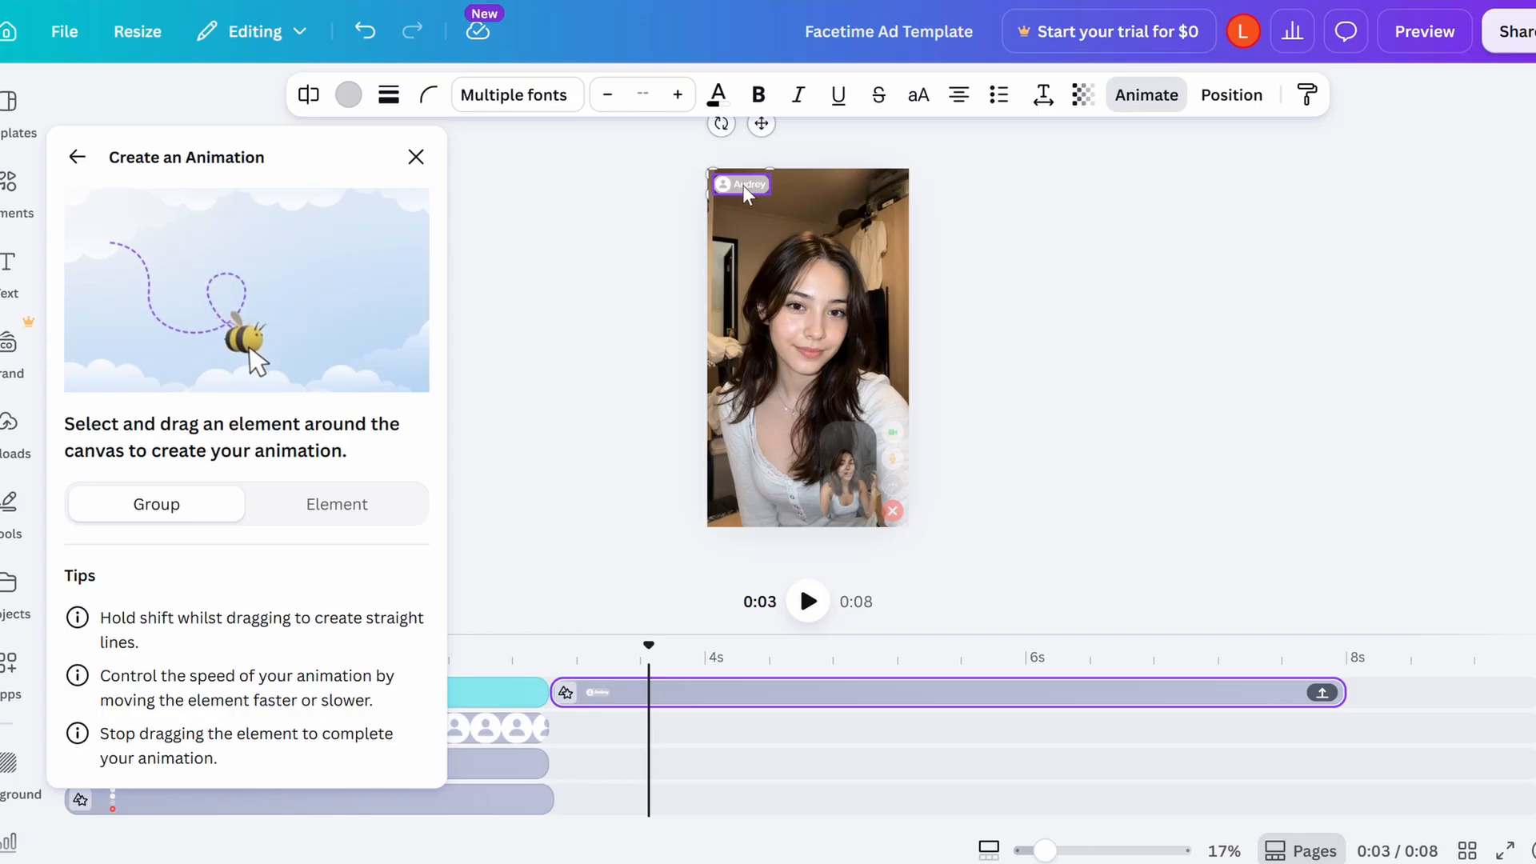
left_click_drag(743, 184, 676, 182)
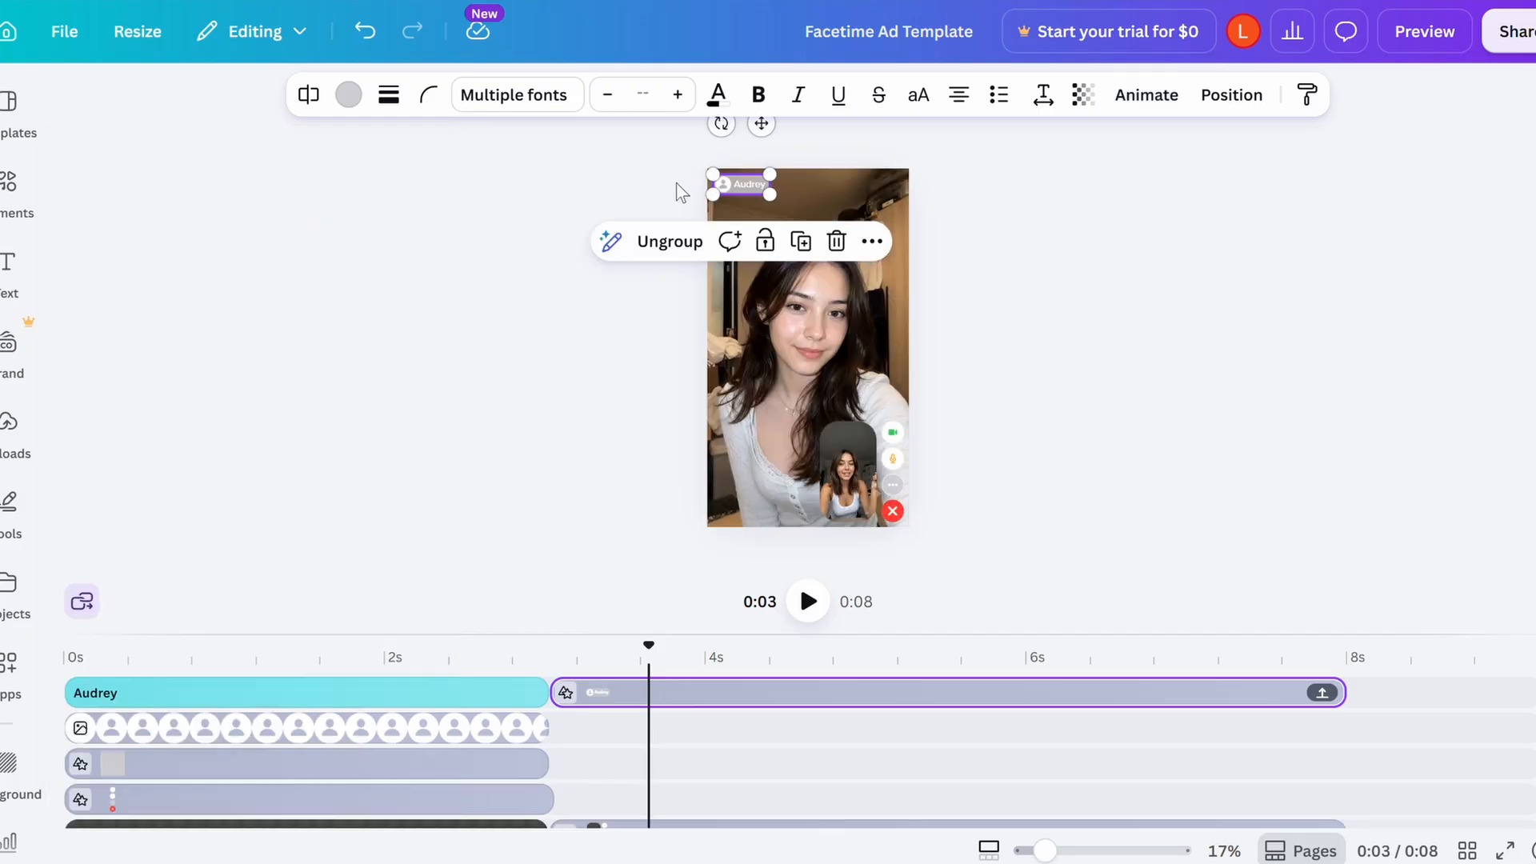
left_click(509, 652)
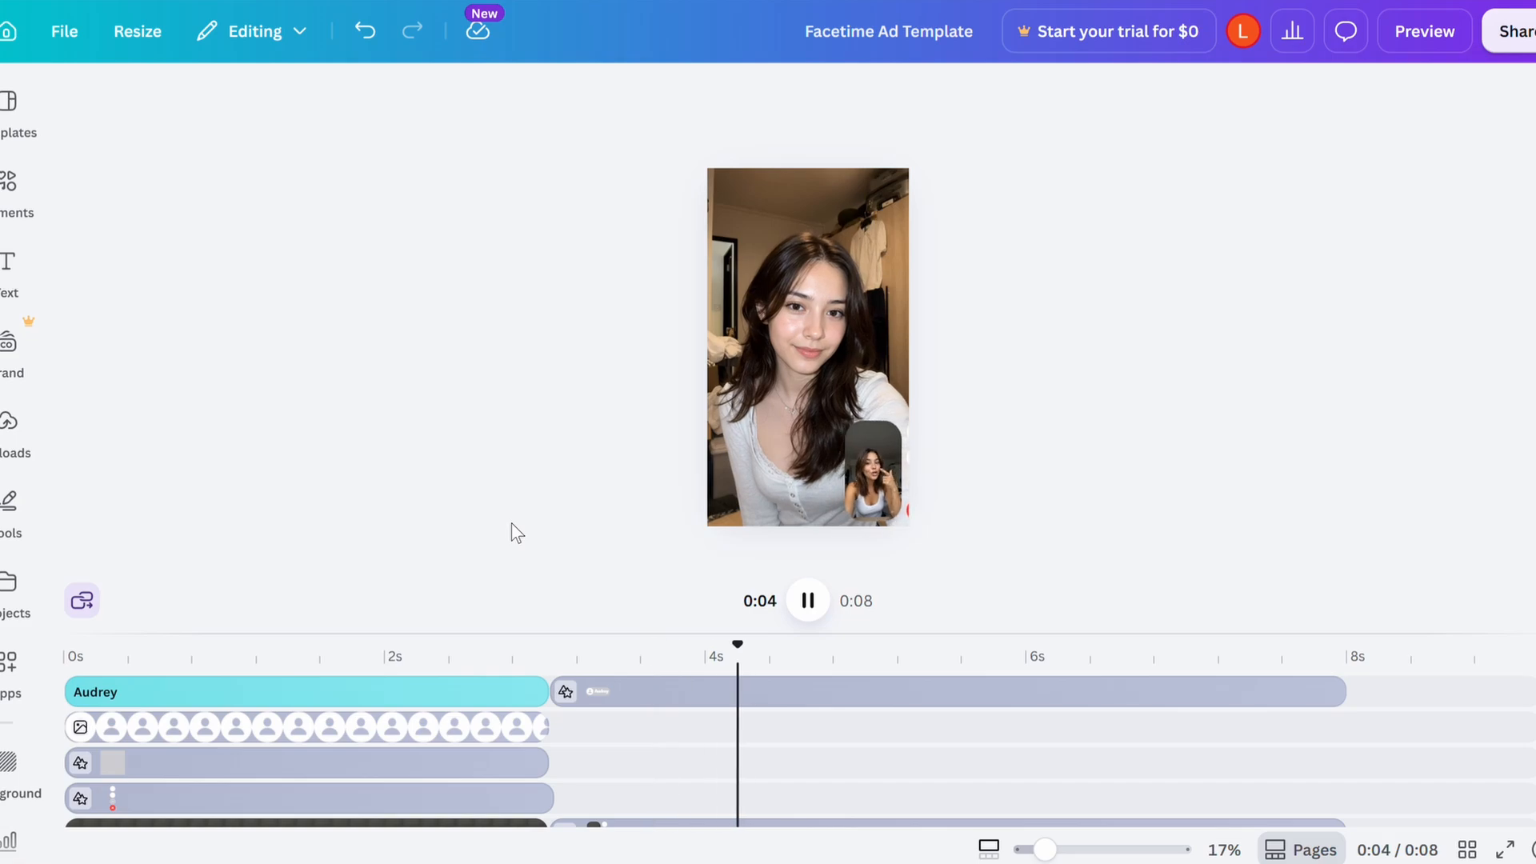
key("space")
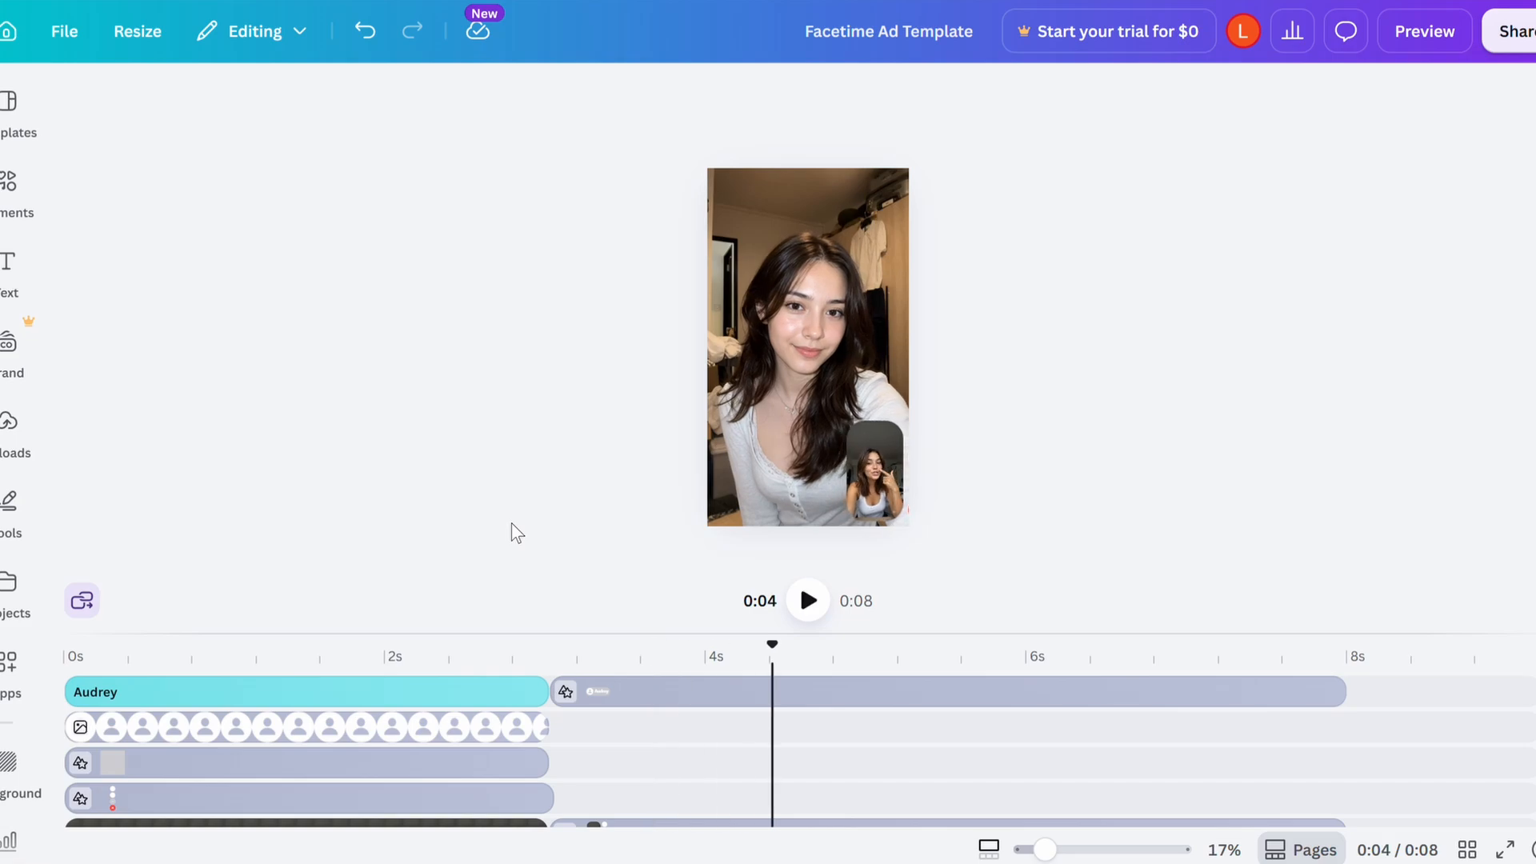
key("space")
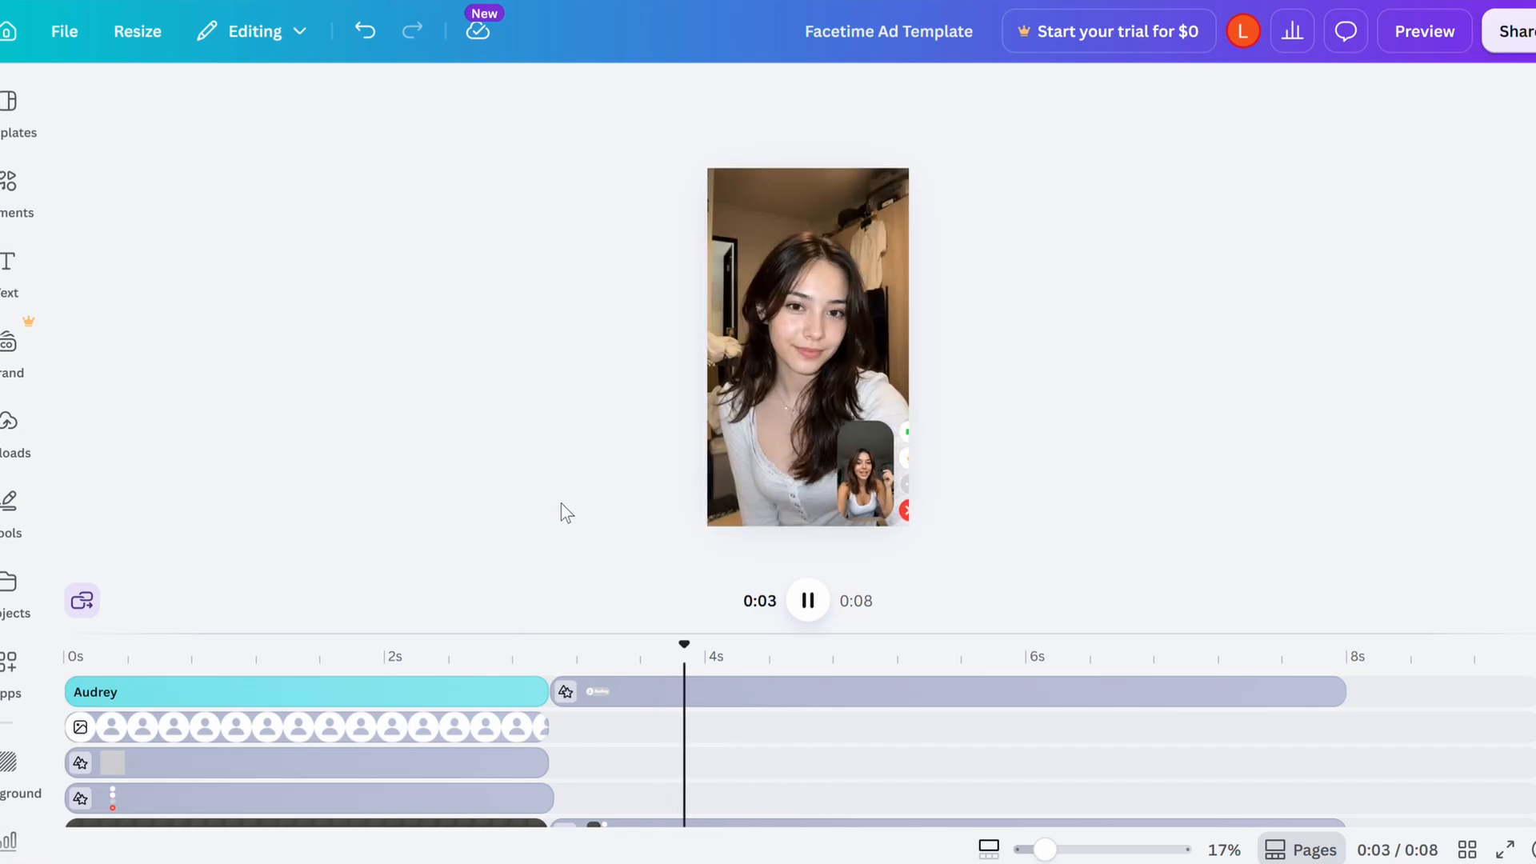
key("space")
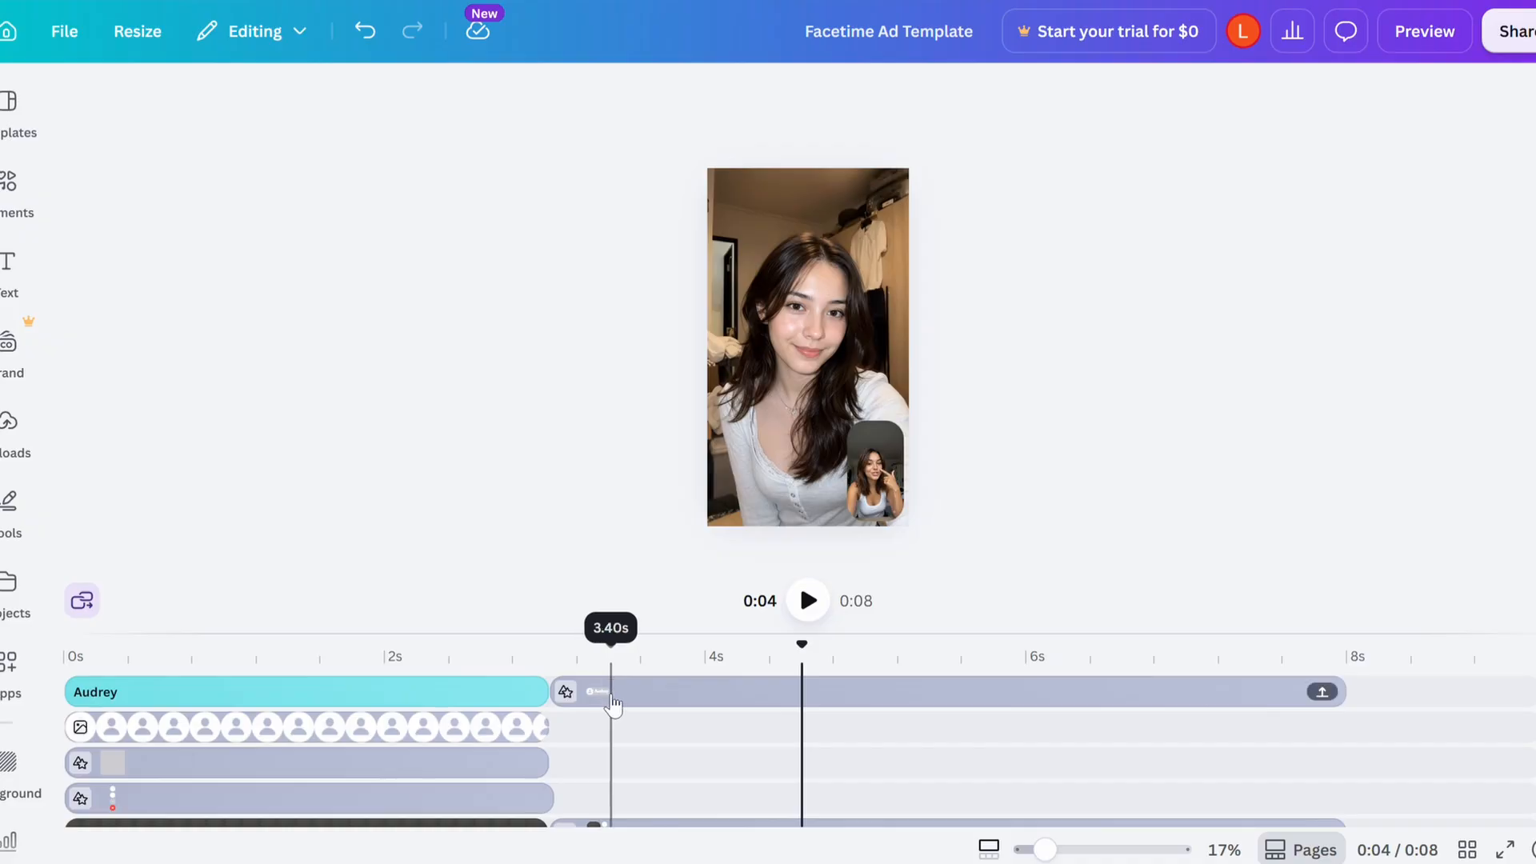
Set the movement style of the second name tag's custom animation to Smooth and play the segment to check it
left_click(723, 692)
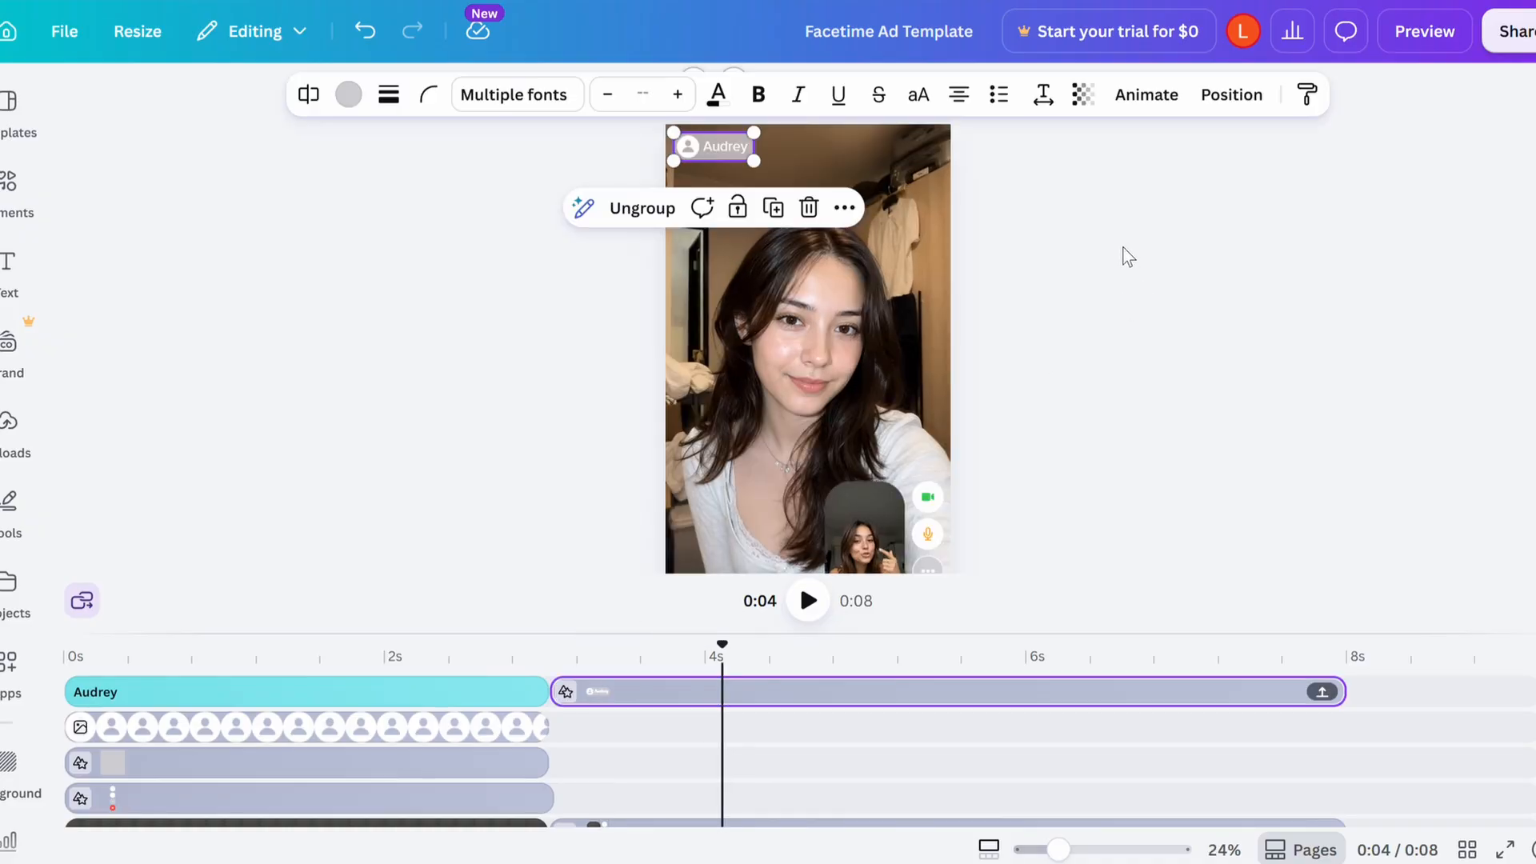
left_click(1153, 100)
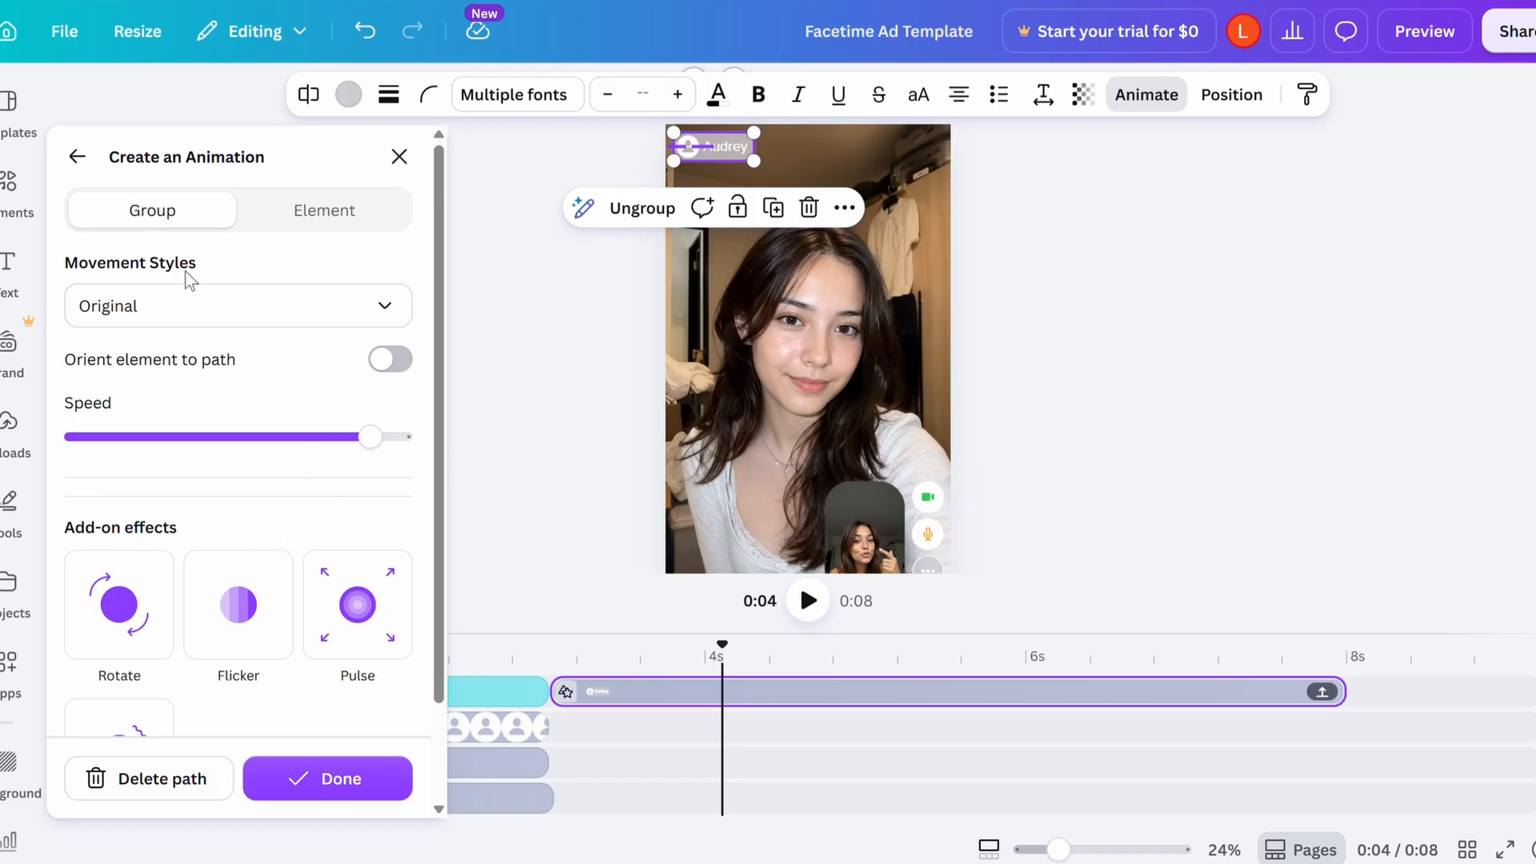
left_click(198, 305)
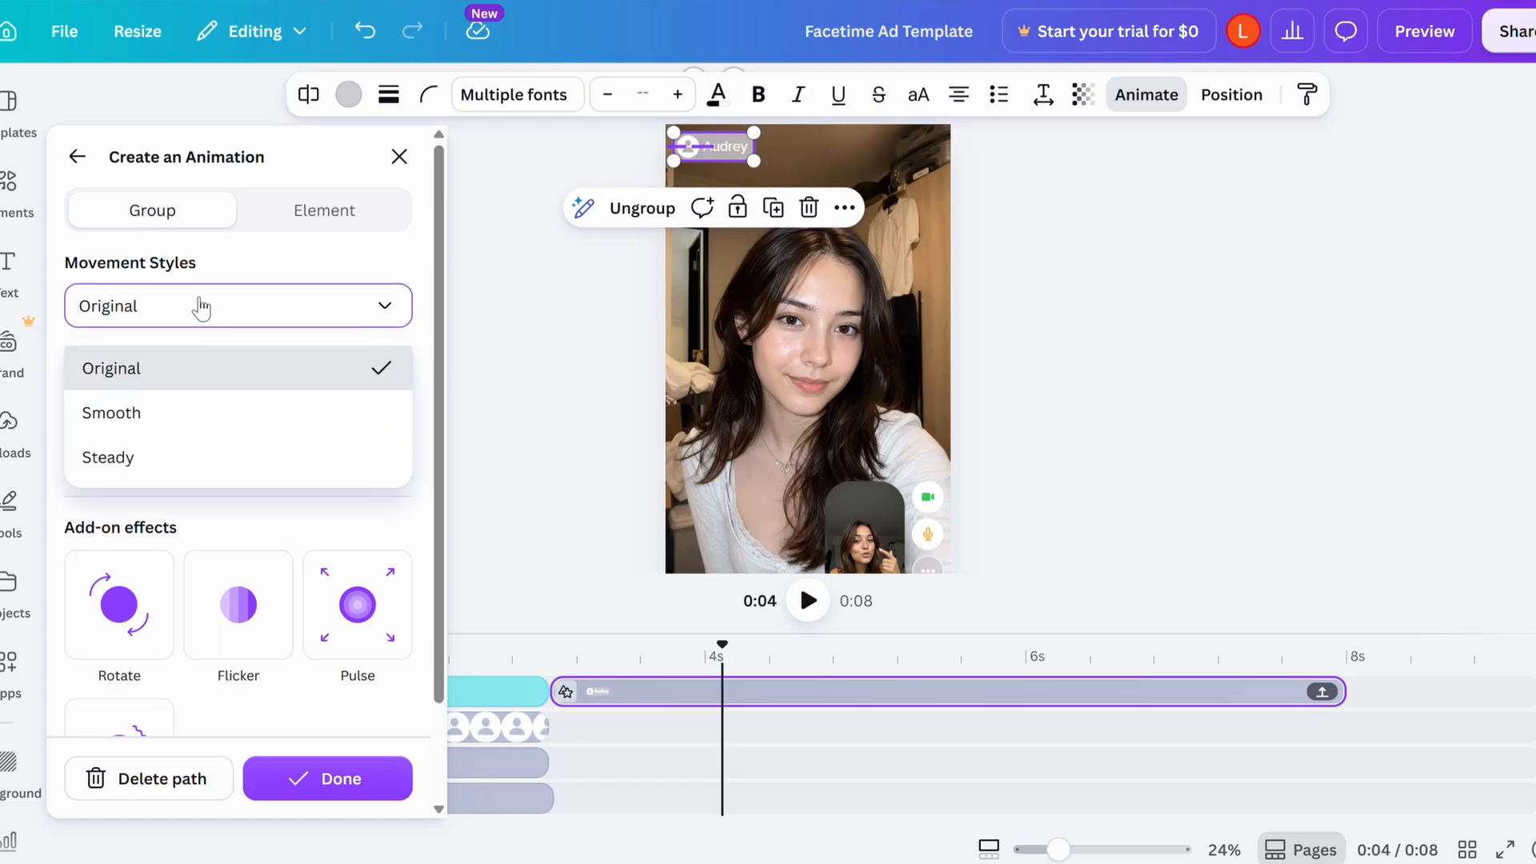
left_click(212, 428)
left_click(513, 658)
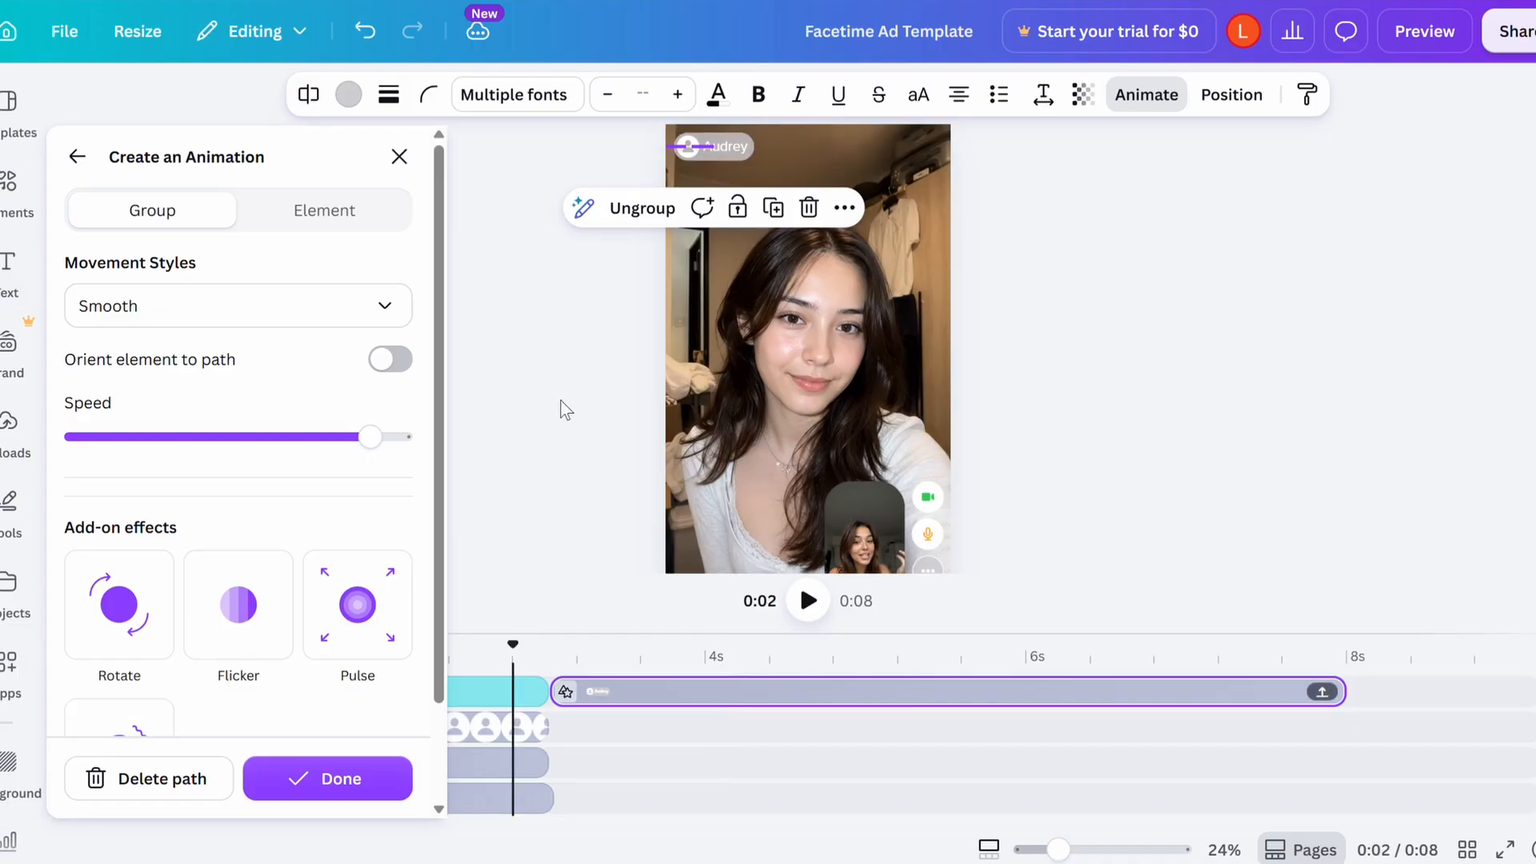
key("space")
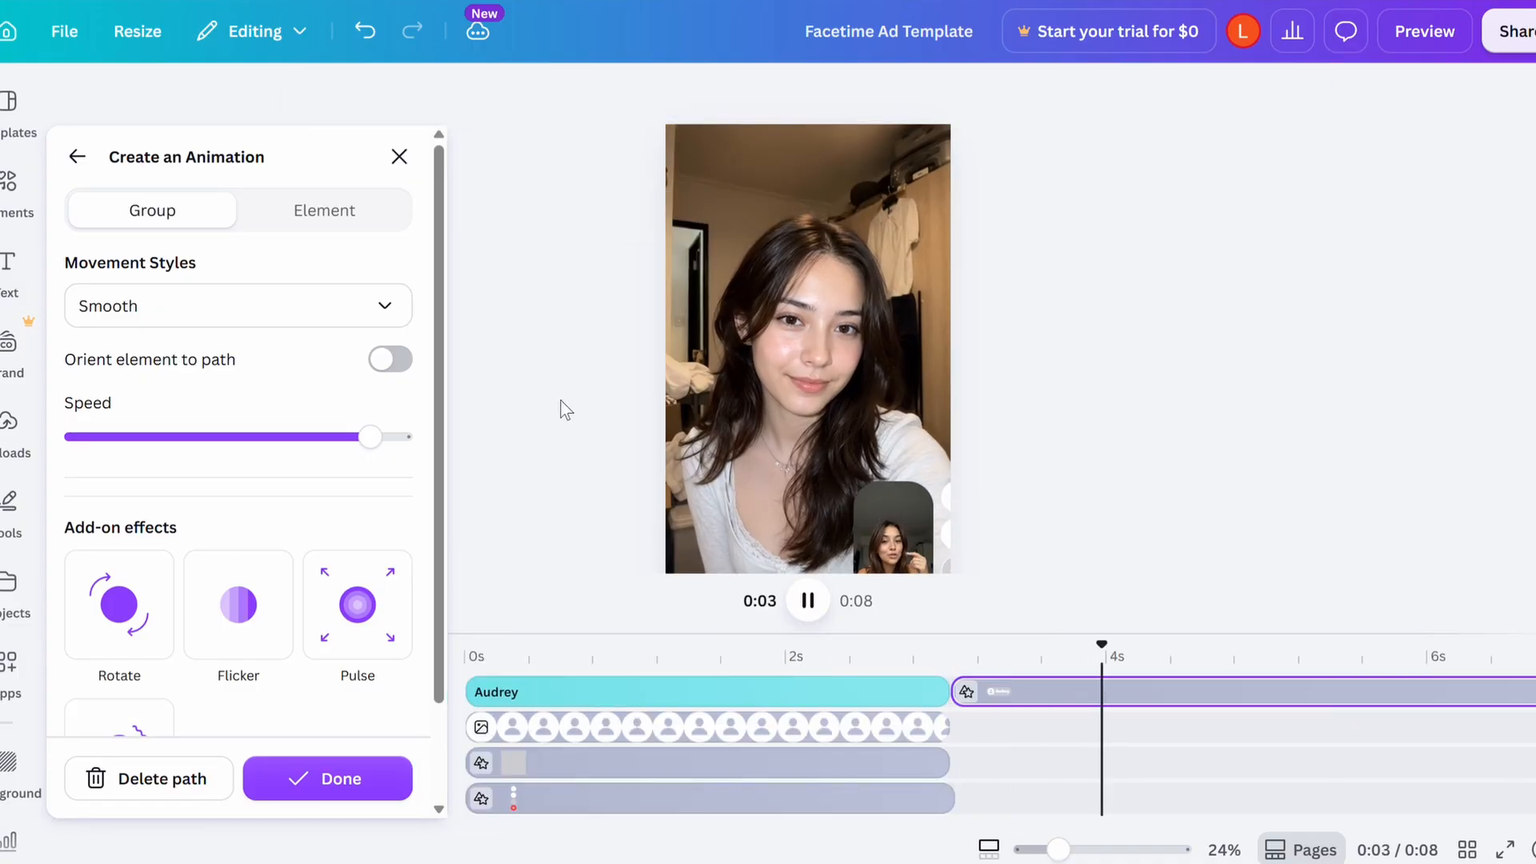
key("space")
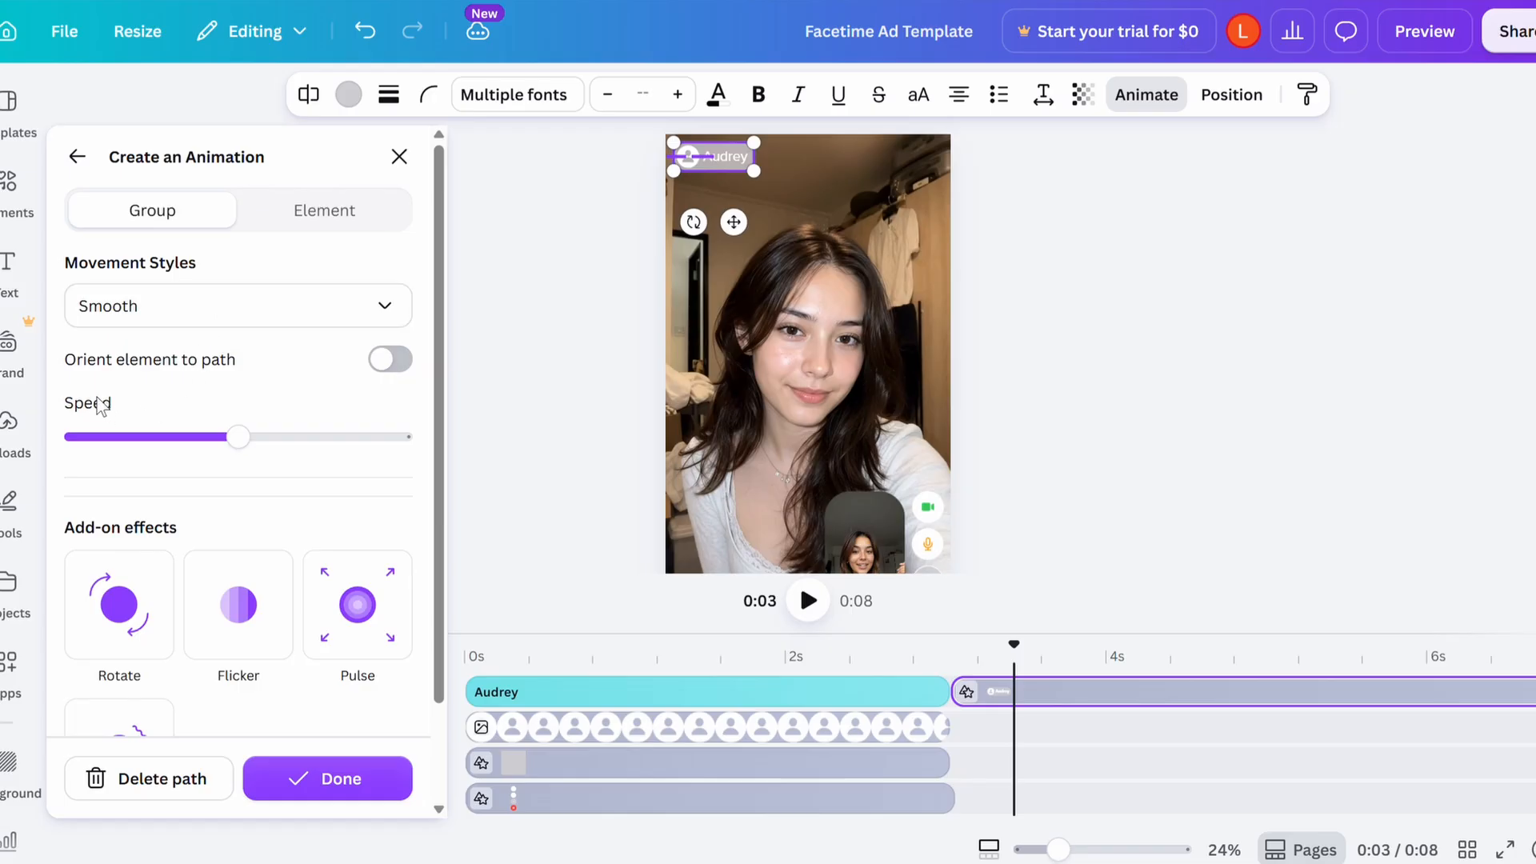
Set the name tag animation's speed to about three quarters of the maximum, preview it, and close the animation settings
left_click_drag(241, 441, 317, 453)
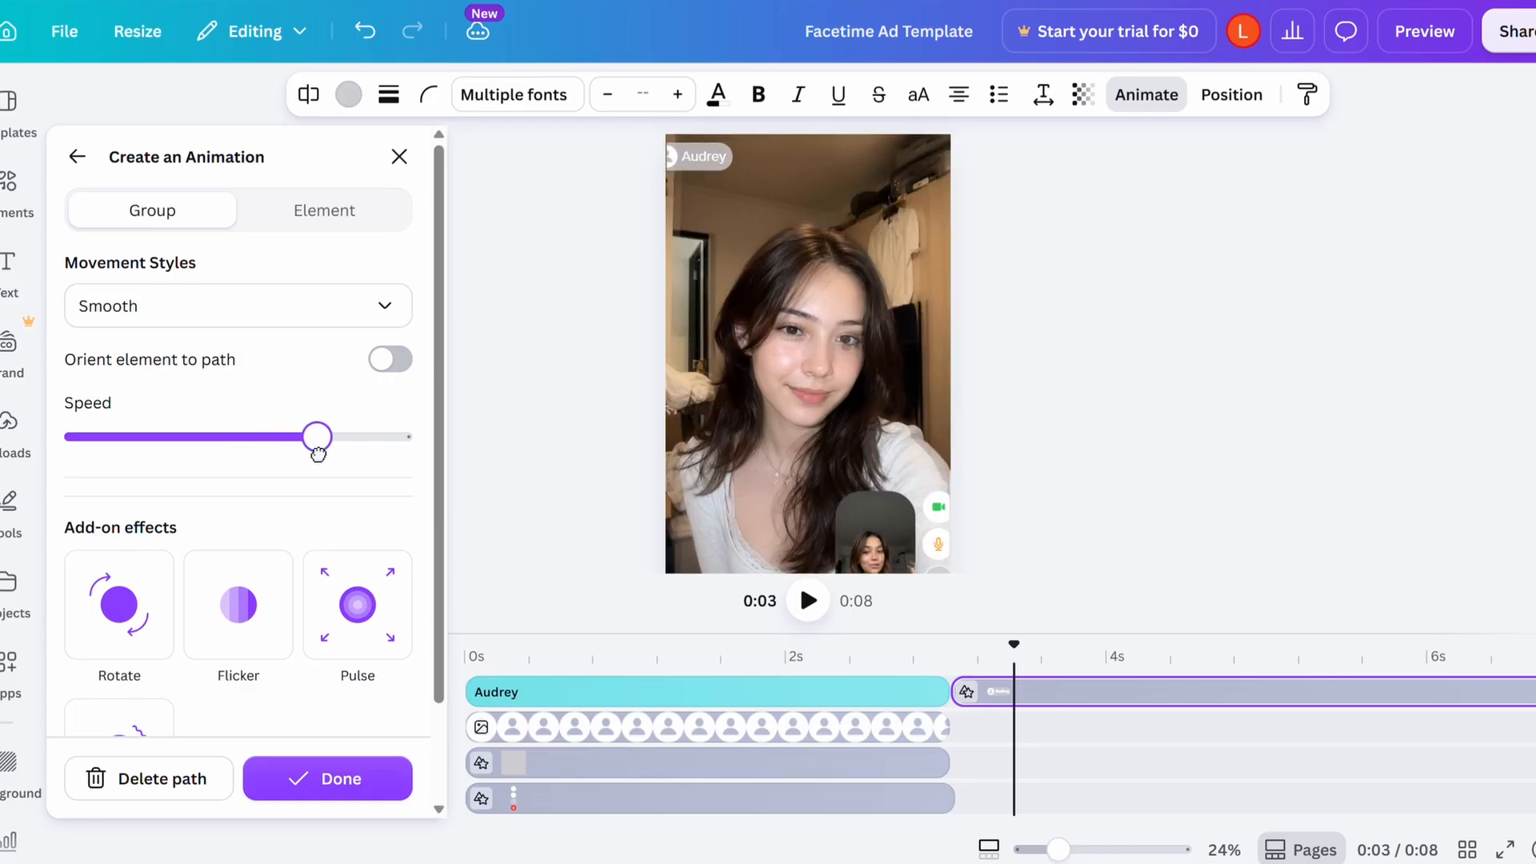
left_click(912, 661)
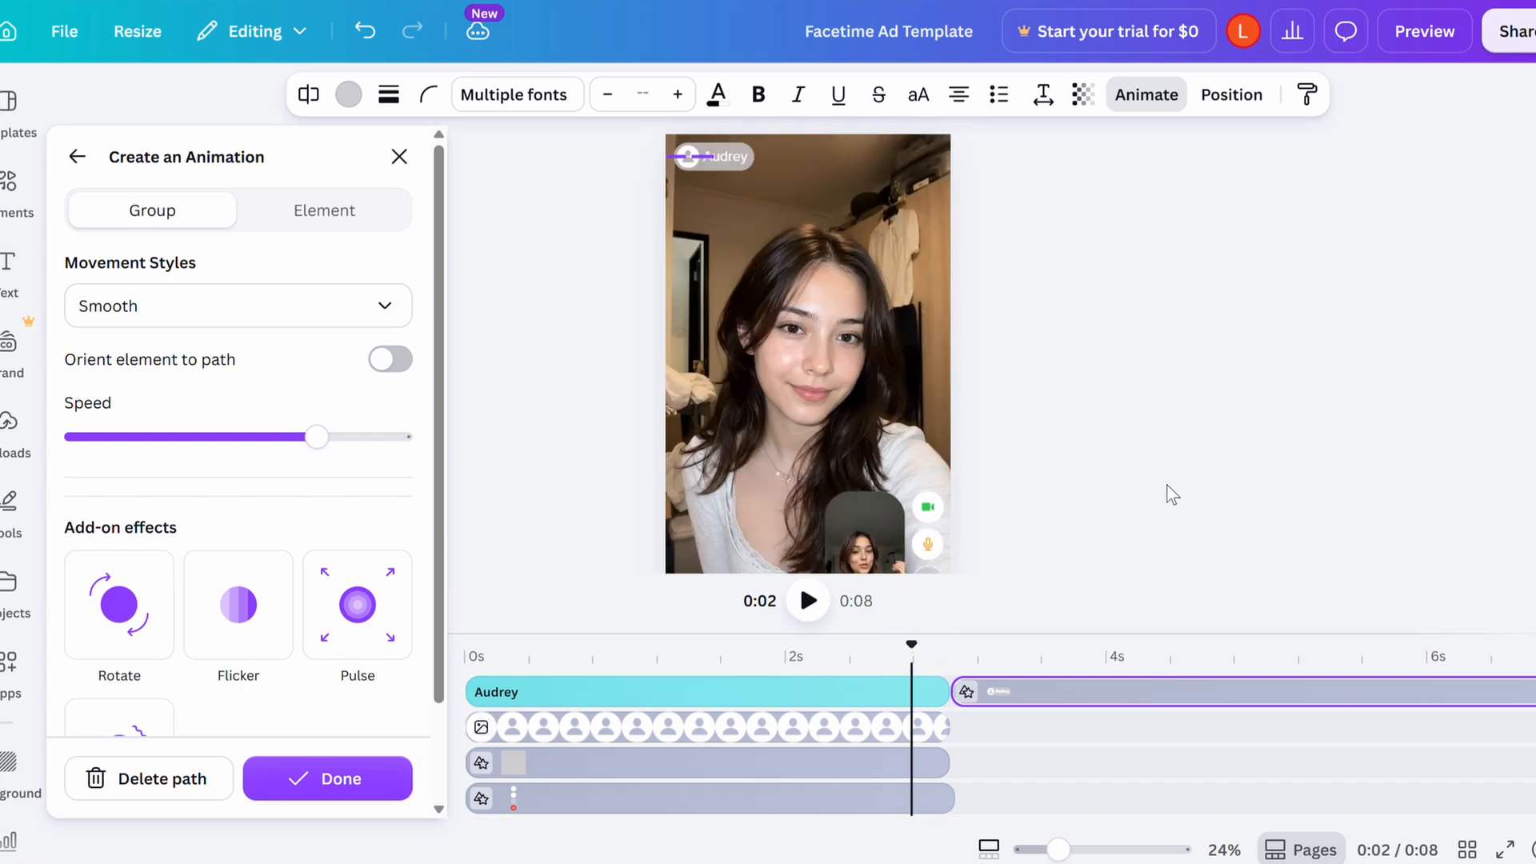
key("space")
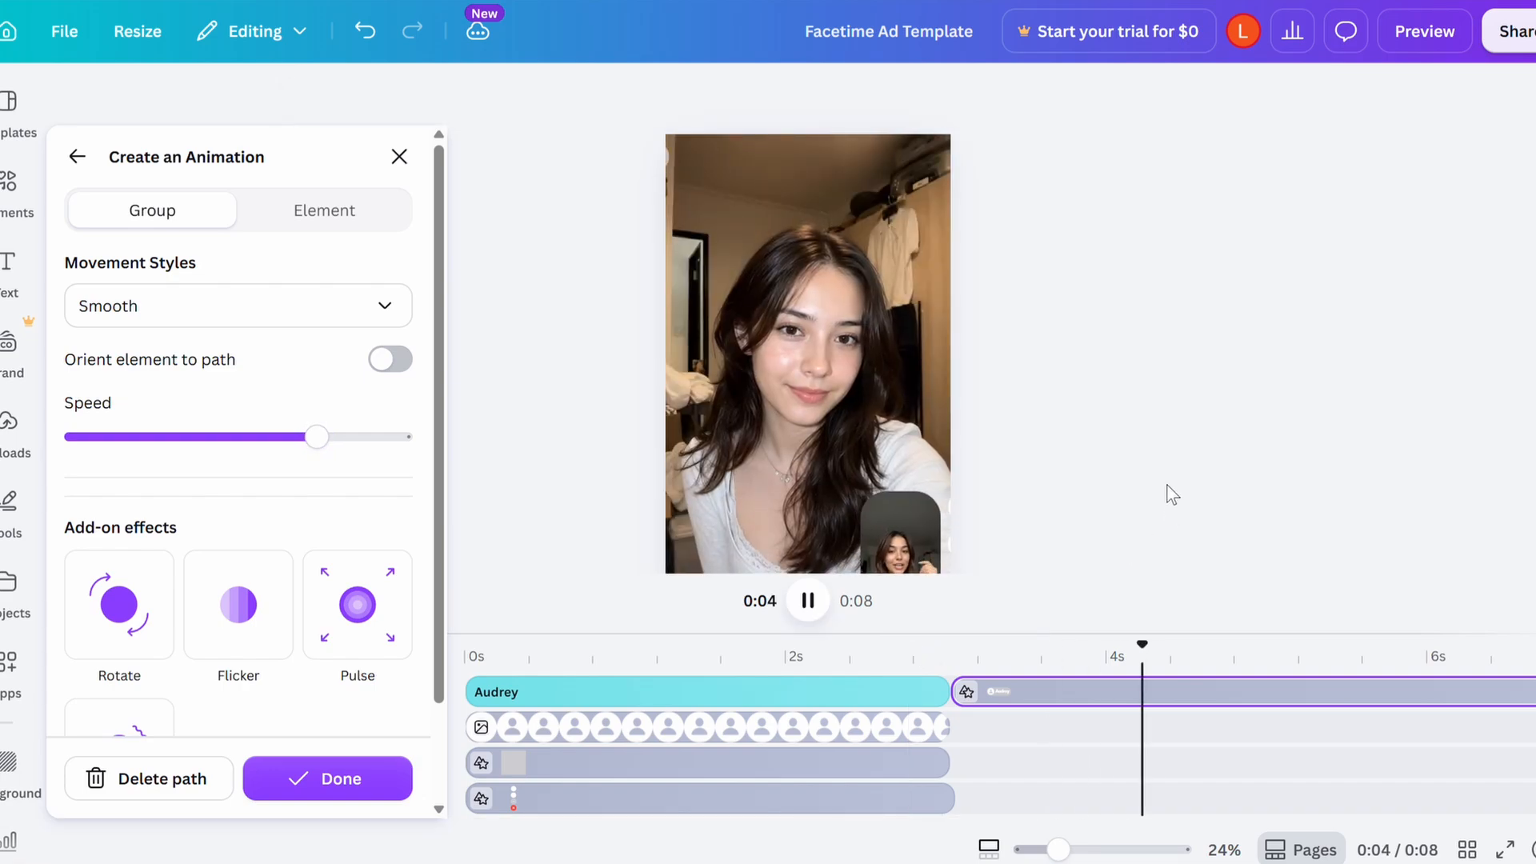
key("space")
key("Escape")
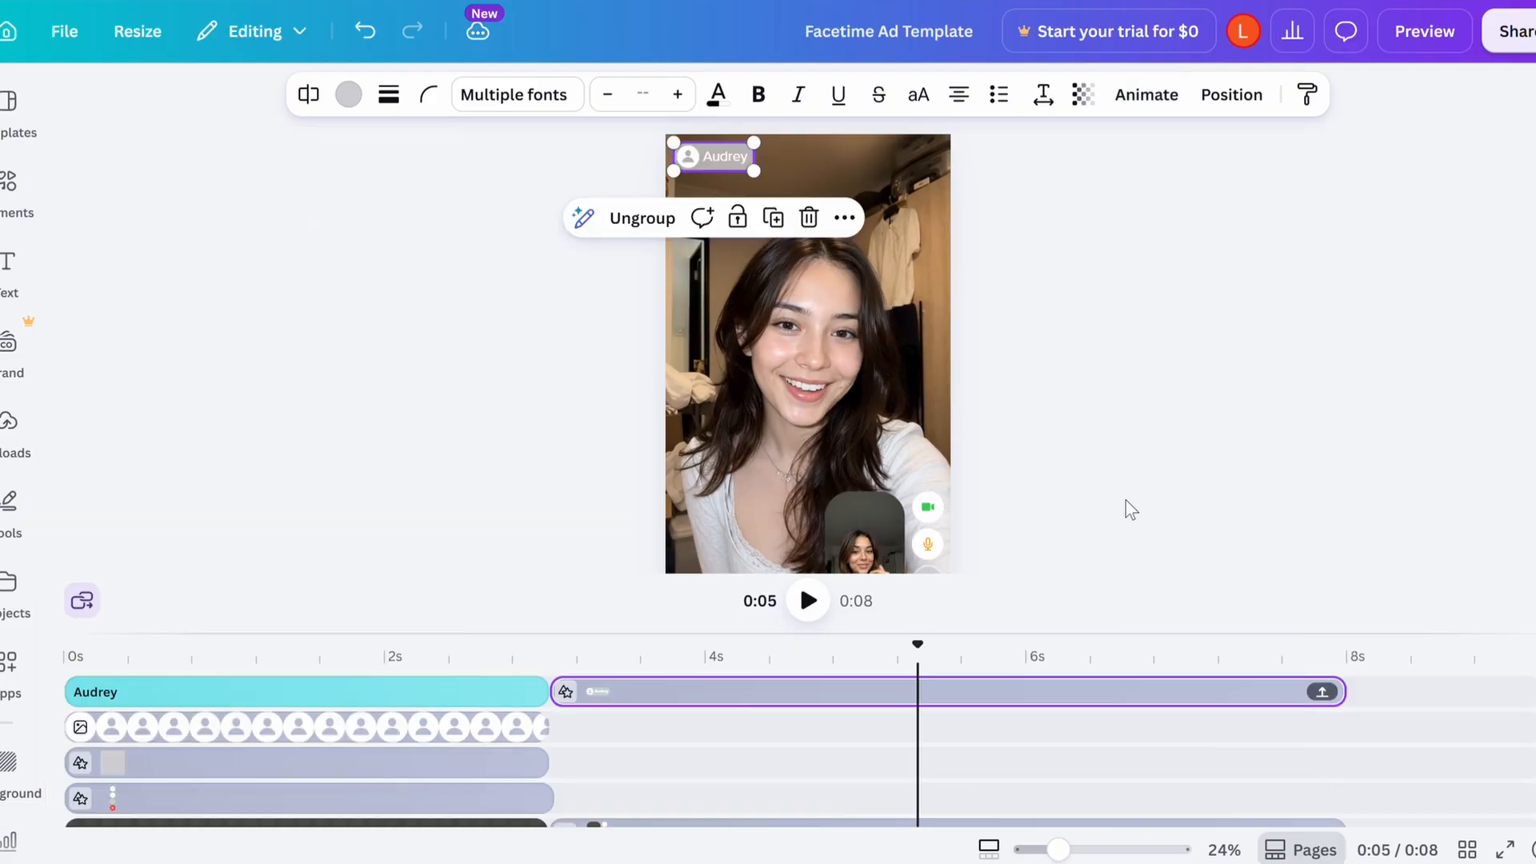
Delete the template's full-screen background video of the woman in the wardrobe room from the timeline
scroll(1033, 480, "down", 3)
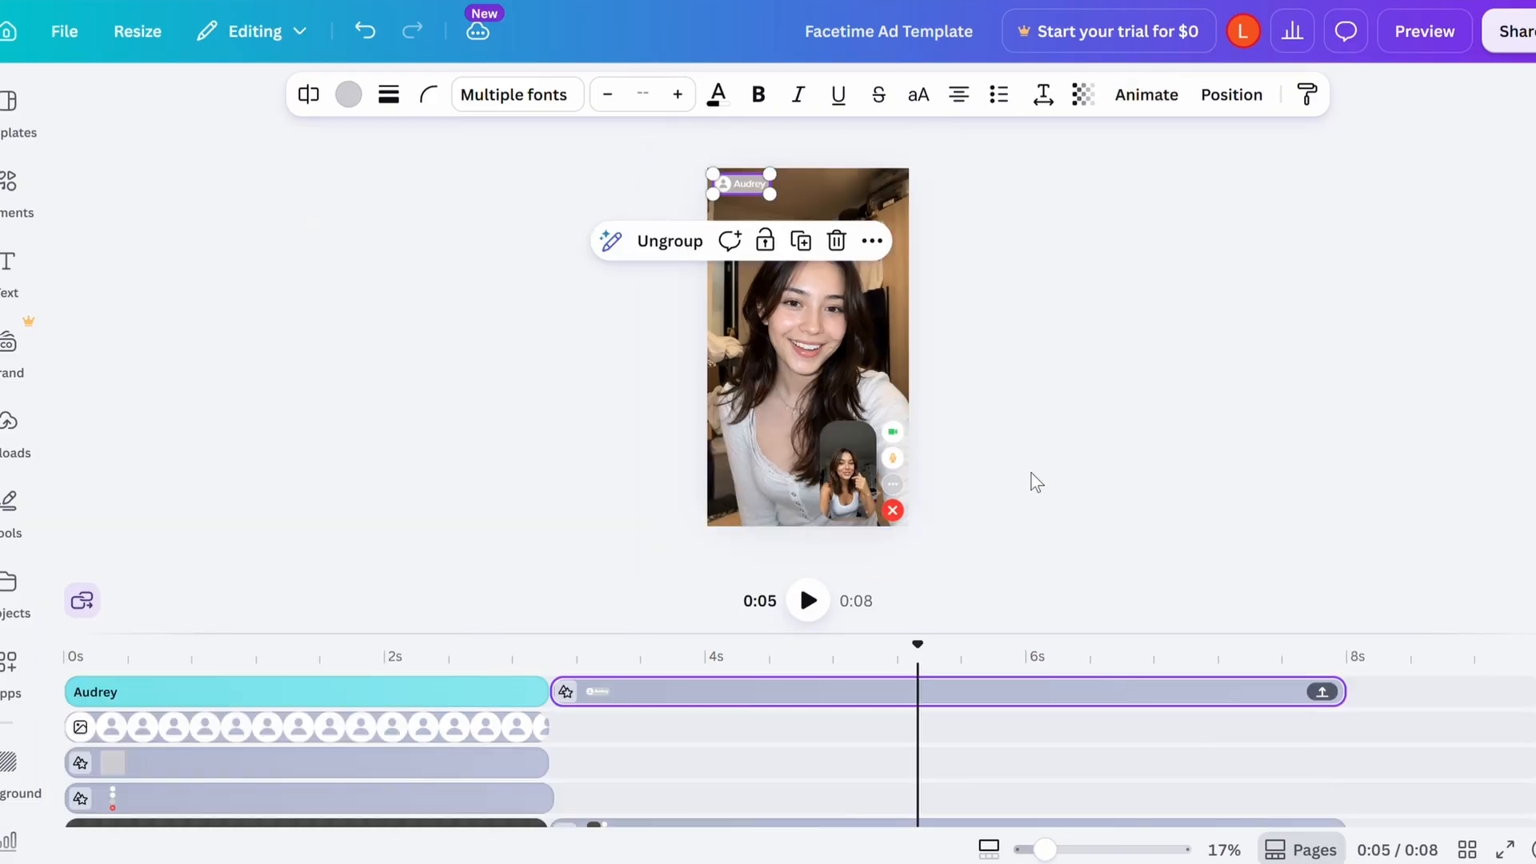
scroll(786, 462, "up", 1)
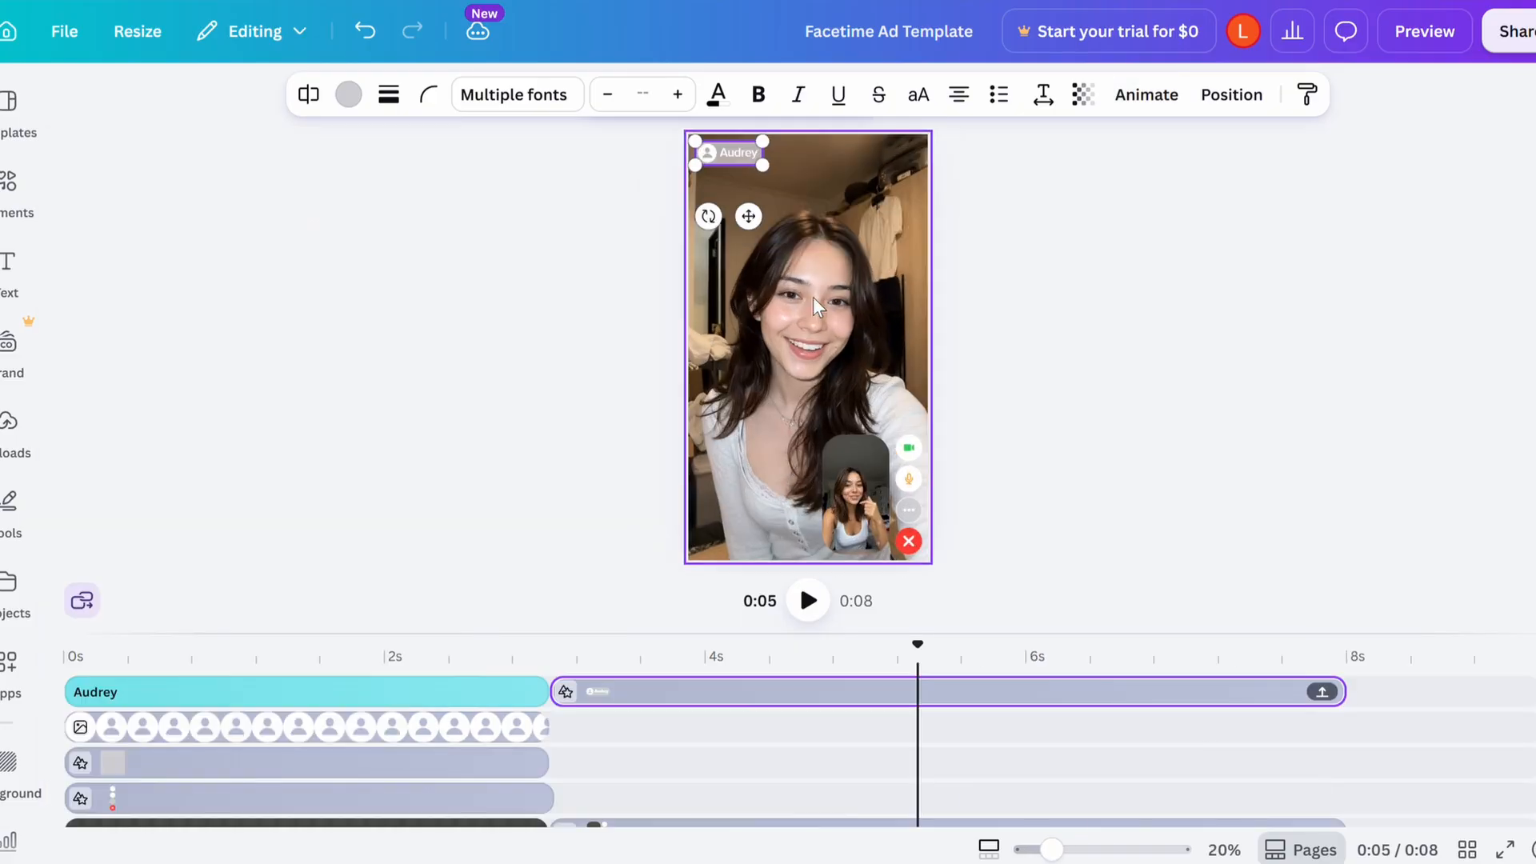
left_click(1046, 491)
scroll(1011, 760, "down", 2)
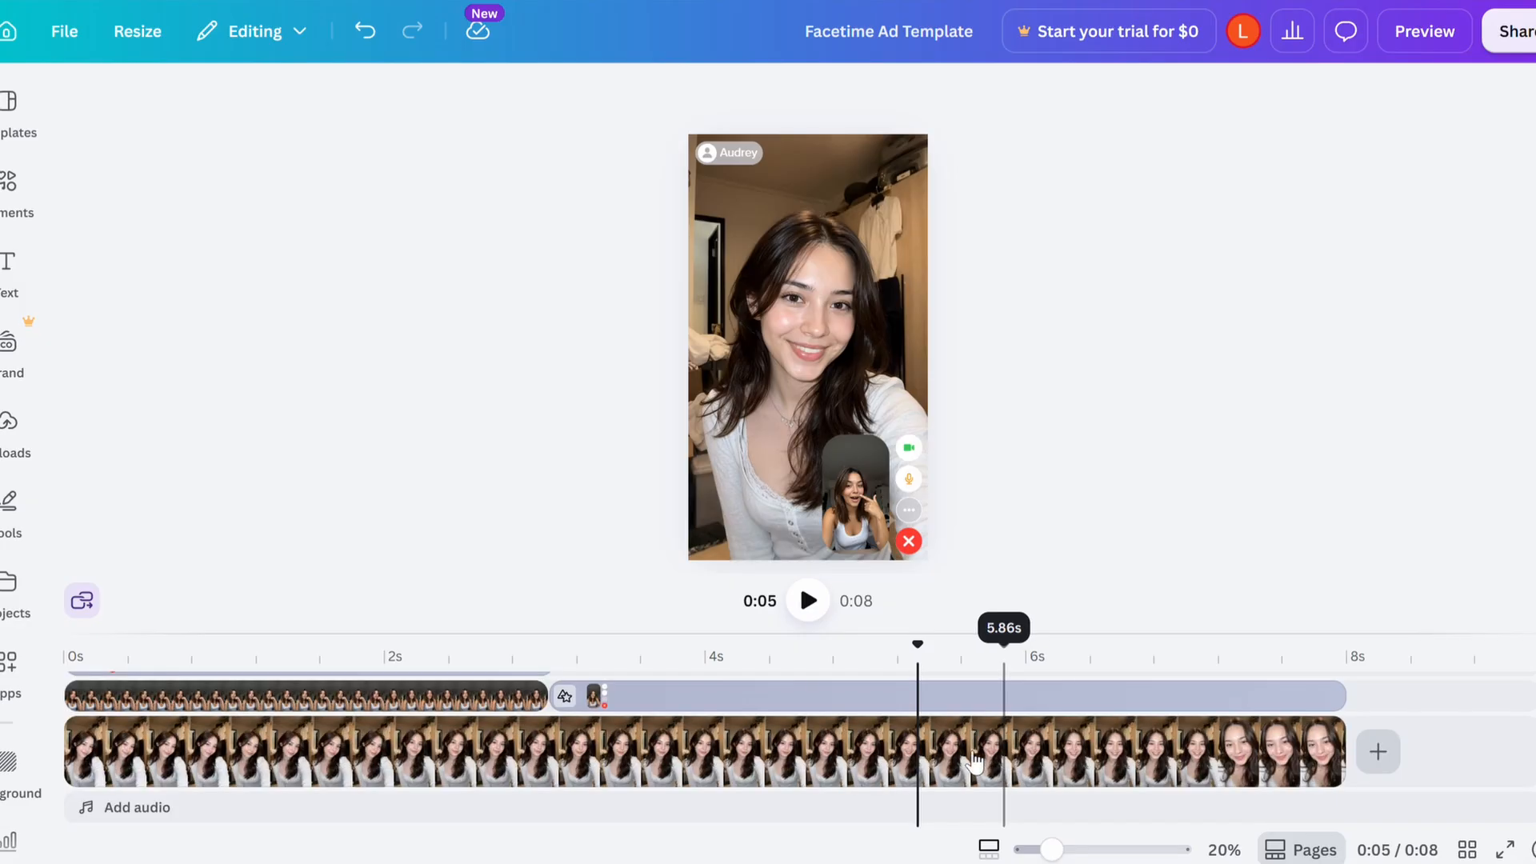
left_click(598, 744)
left_click(600, 744)
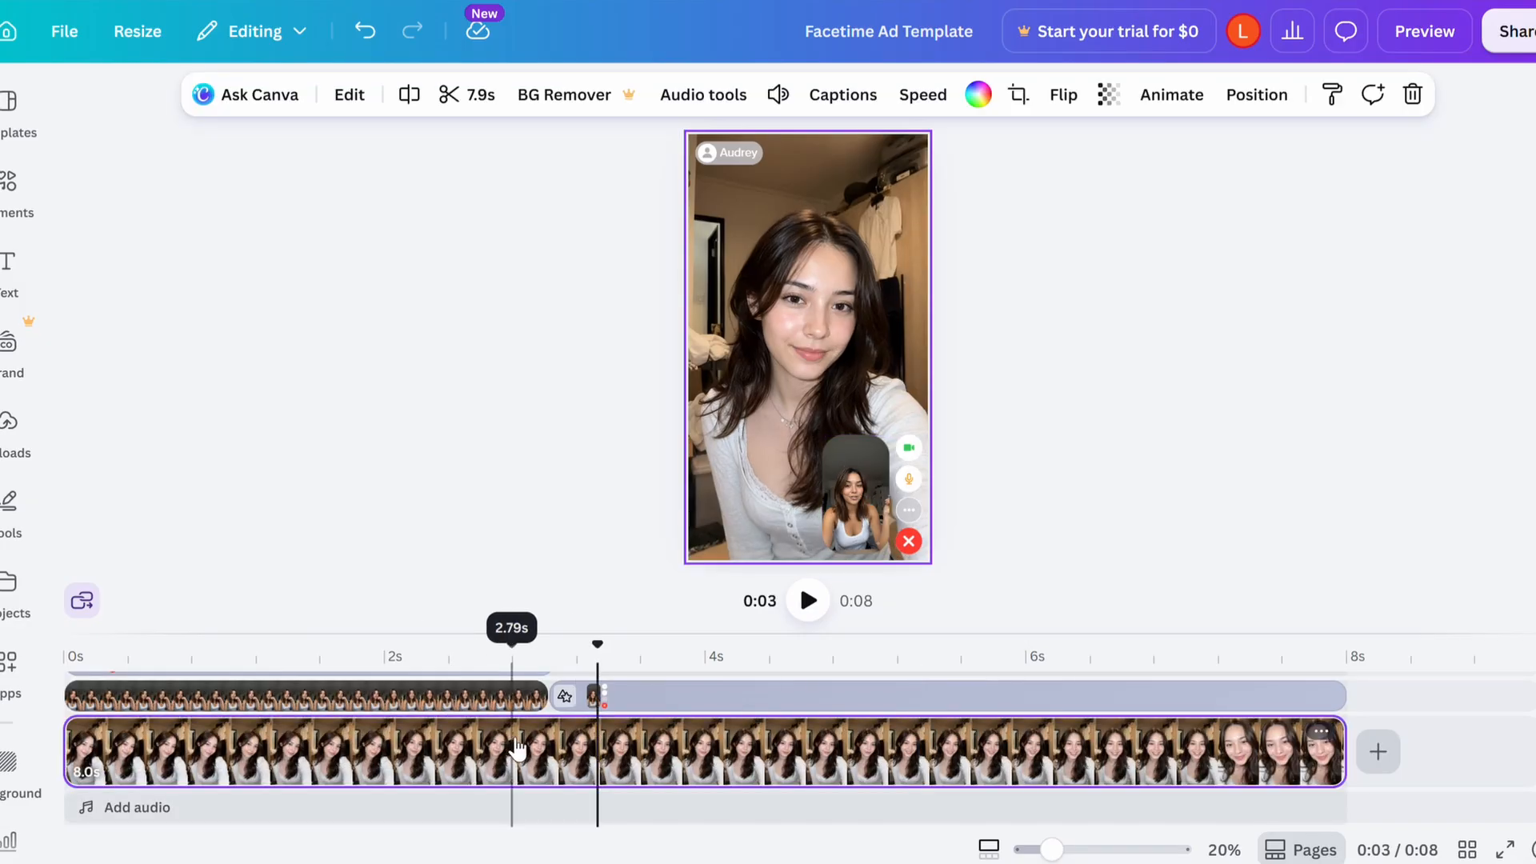
right_click(520, 748)
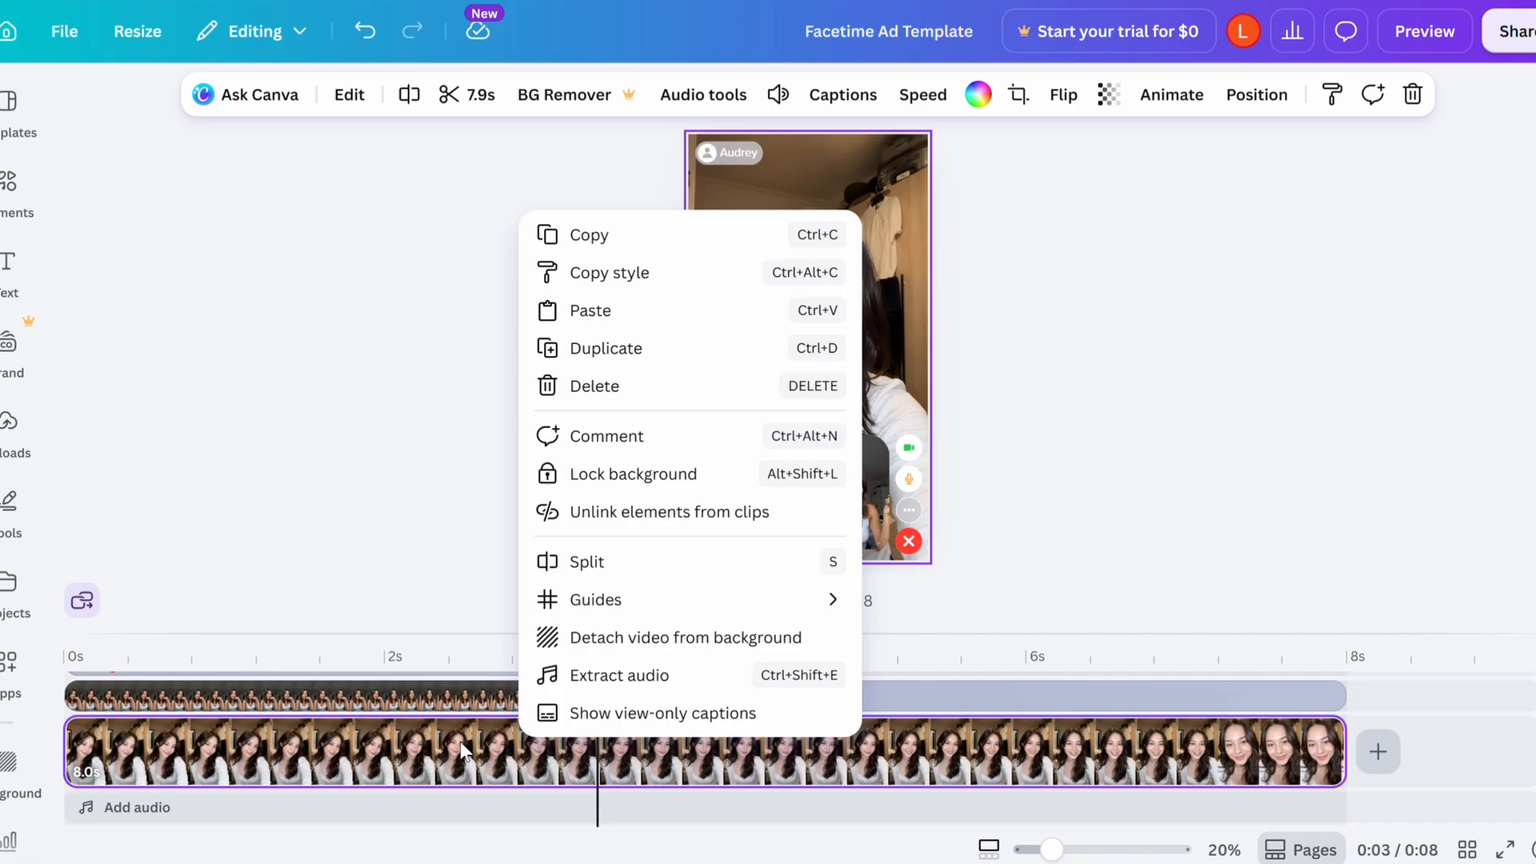
left_click(662, 391)
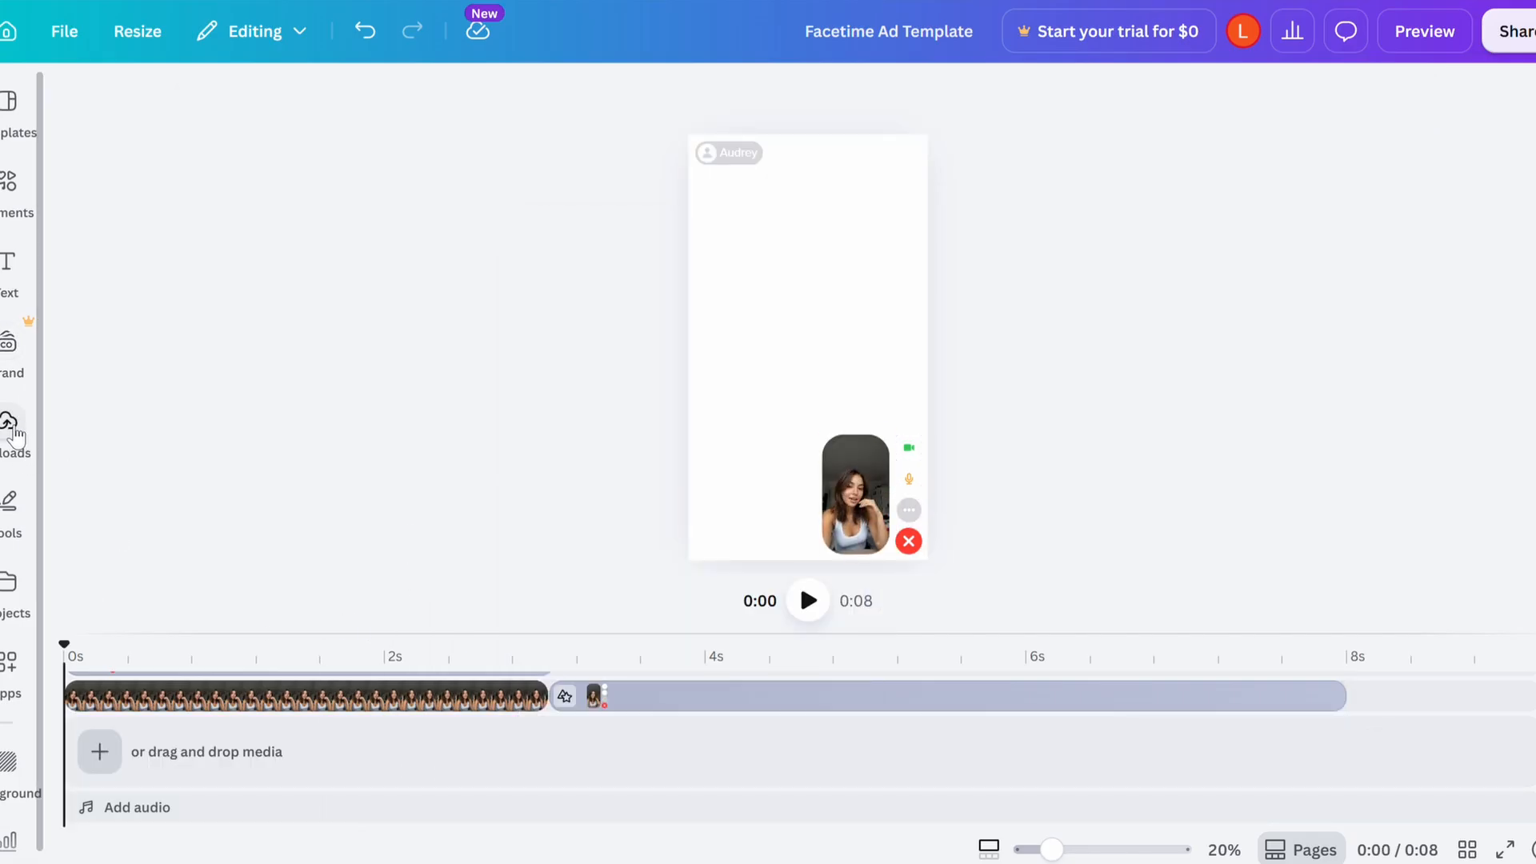
Add the second uploaded video, the woman in the white tank top, as the 8-second background clip
left_click(10, 428)
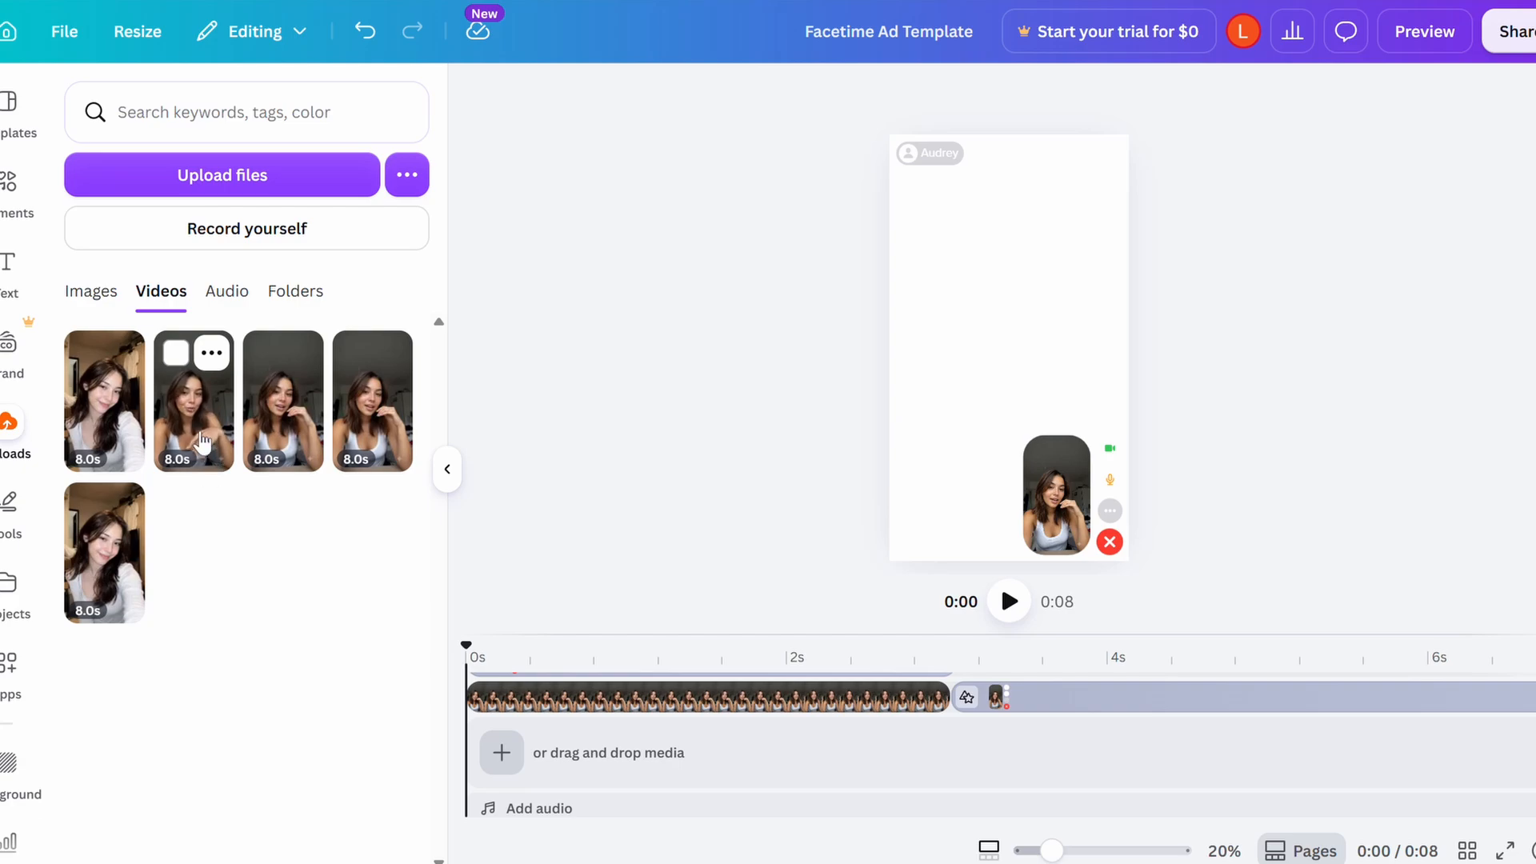
left_click_drag(194, 400, 480, 762)
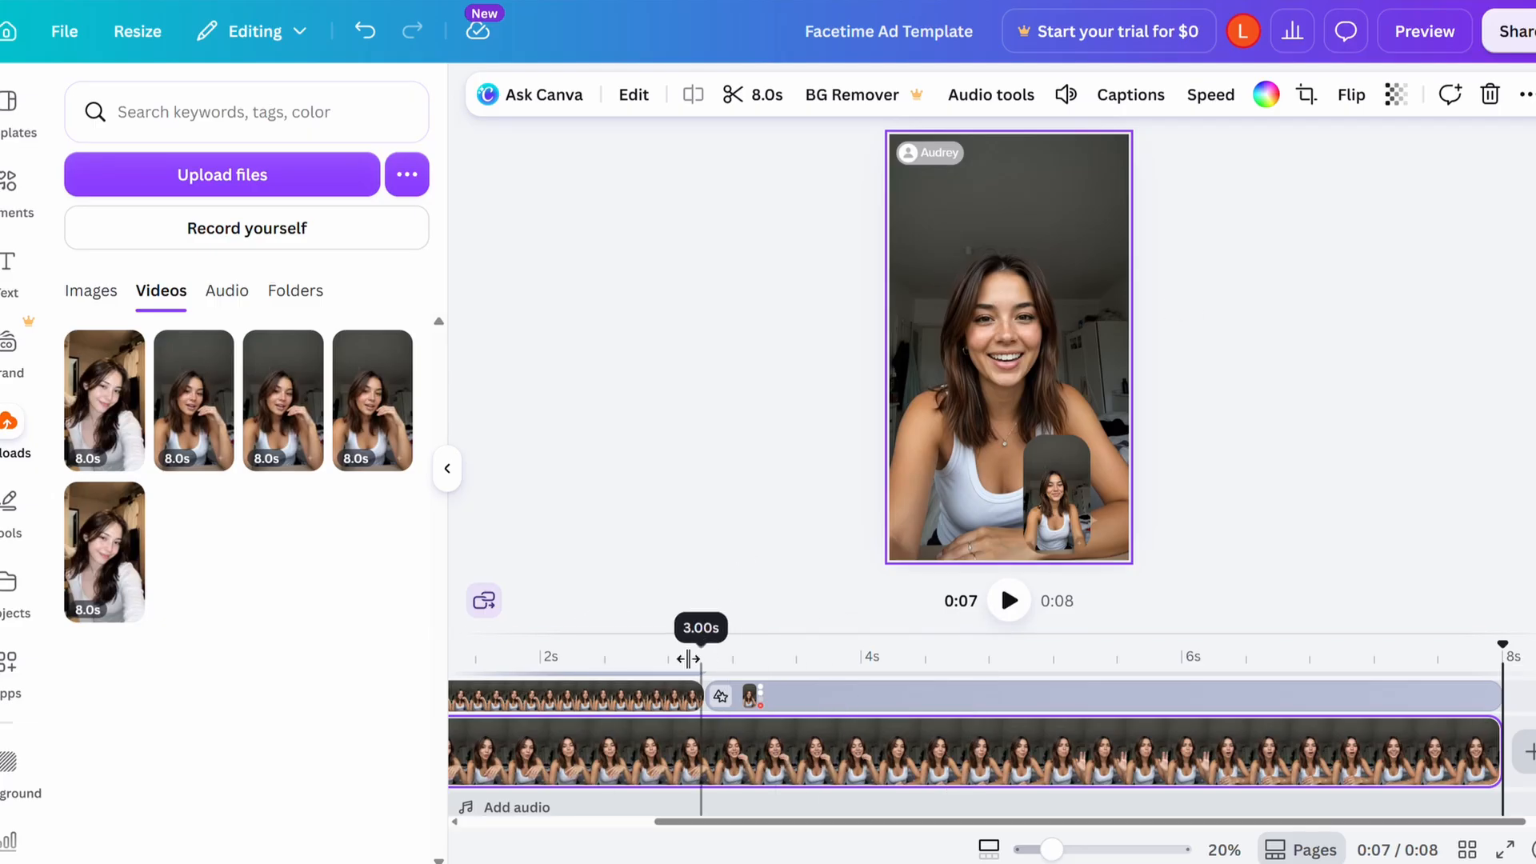
key("space")
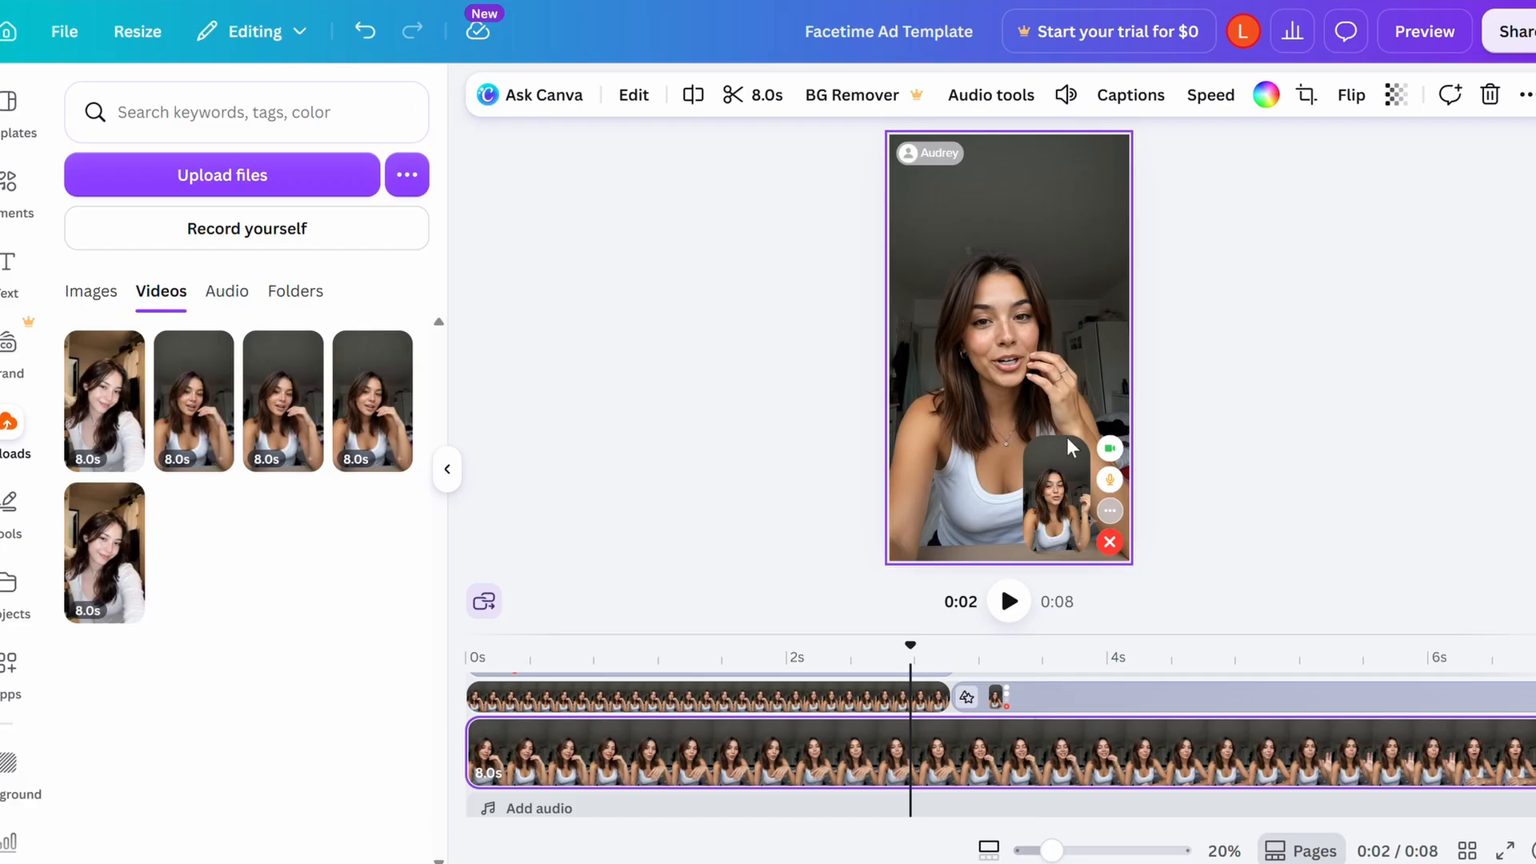
Delete the small inset video from the first 3 seconds and add the first uploaded video as an overlay starting at 0 seconds
left_click(872, 698)
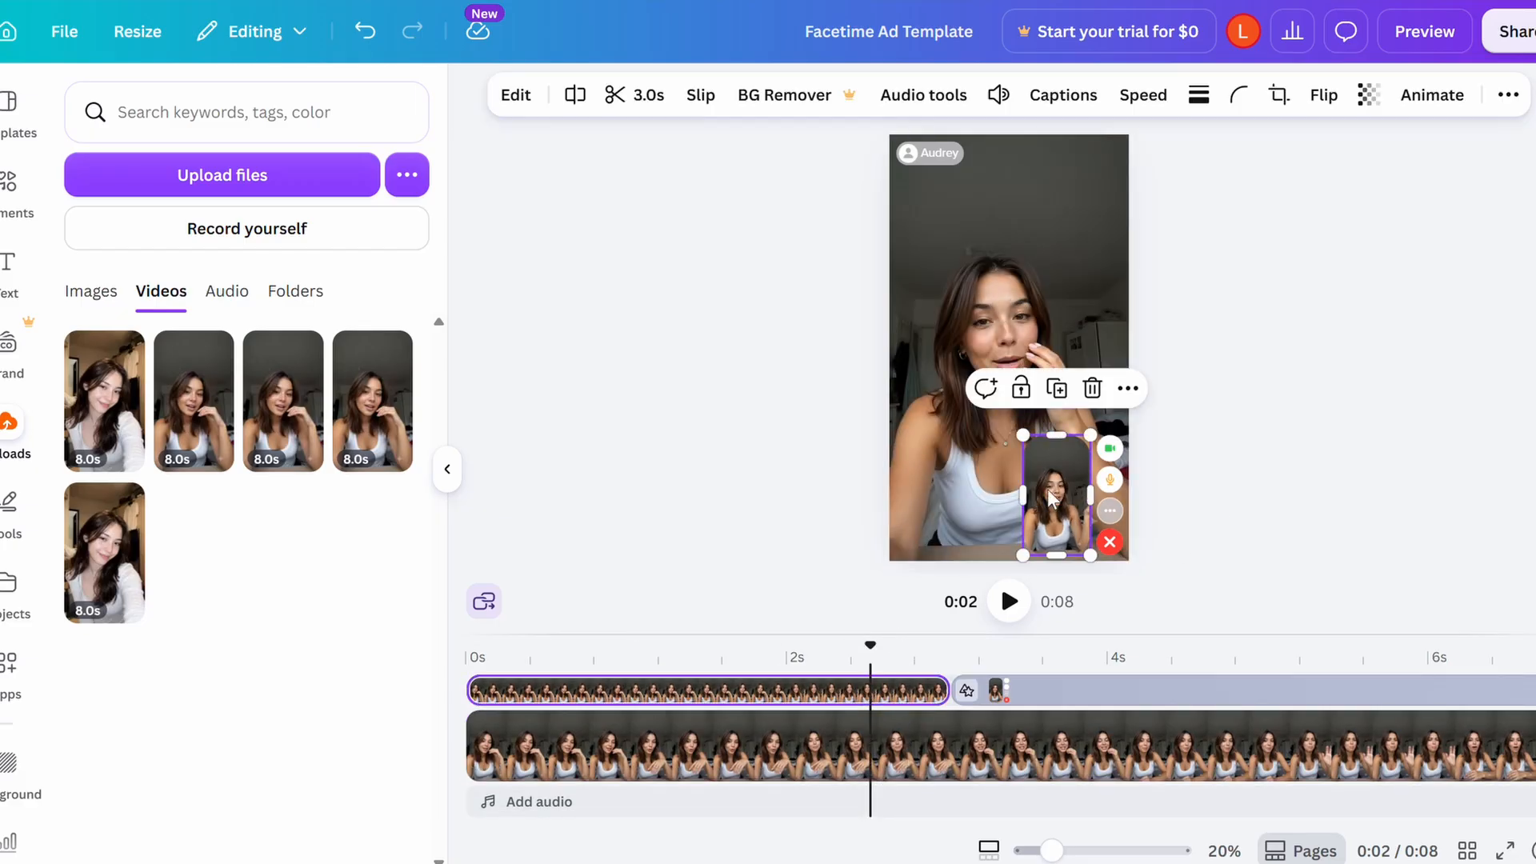
left_click(1093, 390)
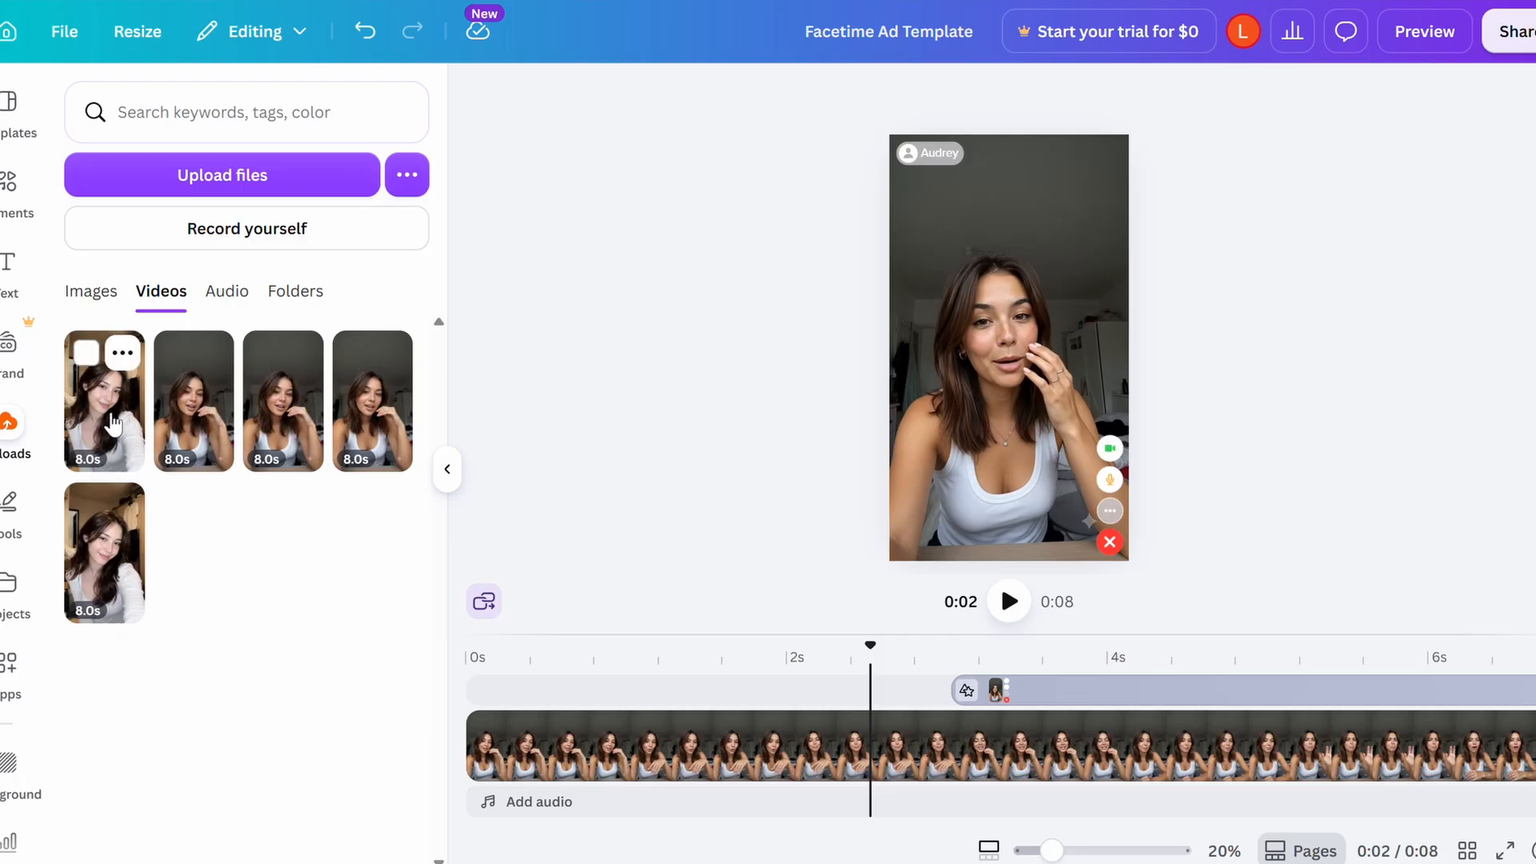
left_click_drag(104, 420, 533, 698)
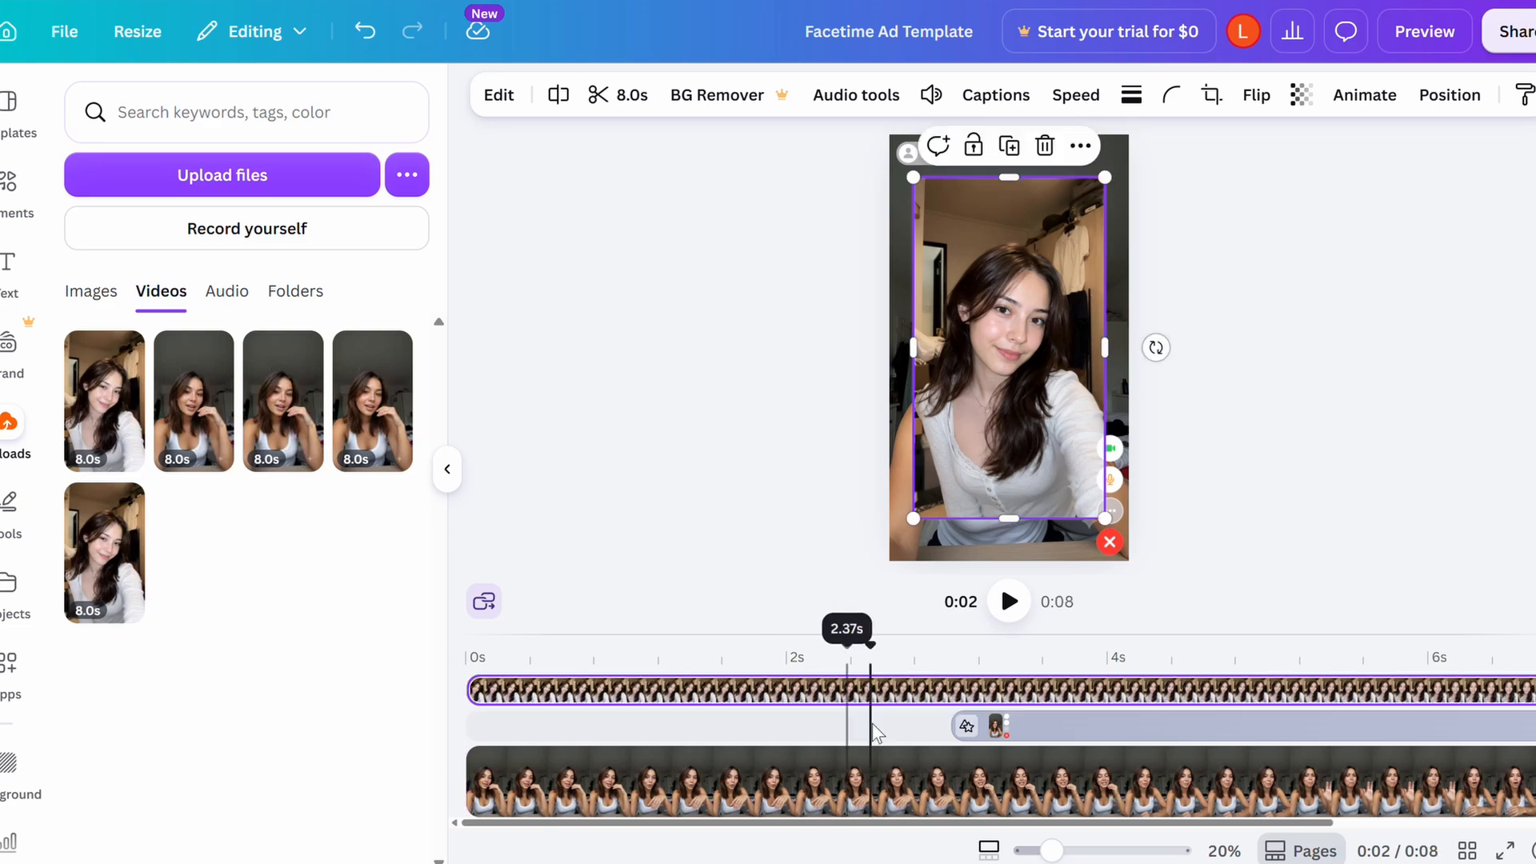
Split the overlay video at about 3 seconds, where the grouped animated inset segment begins
scroll(877, 734, "up", 2)
scroll(961, 734, "down", 2)
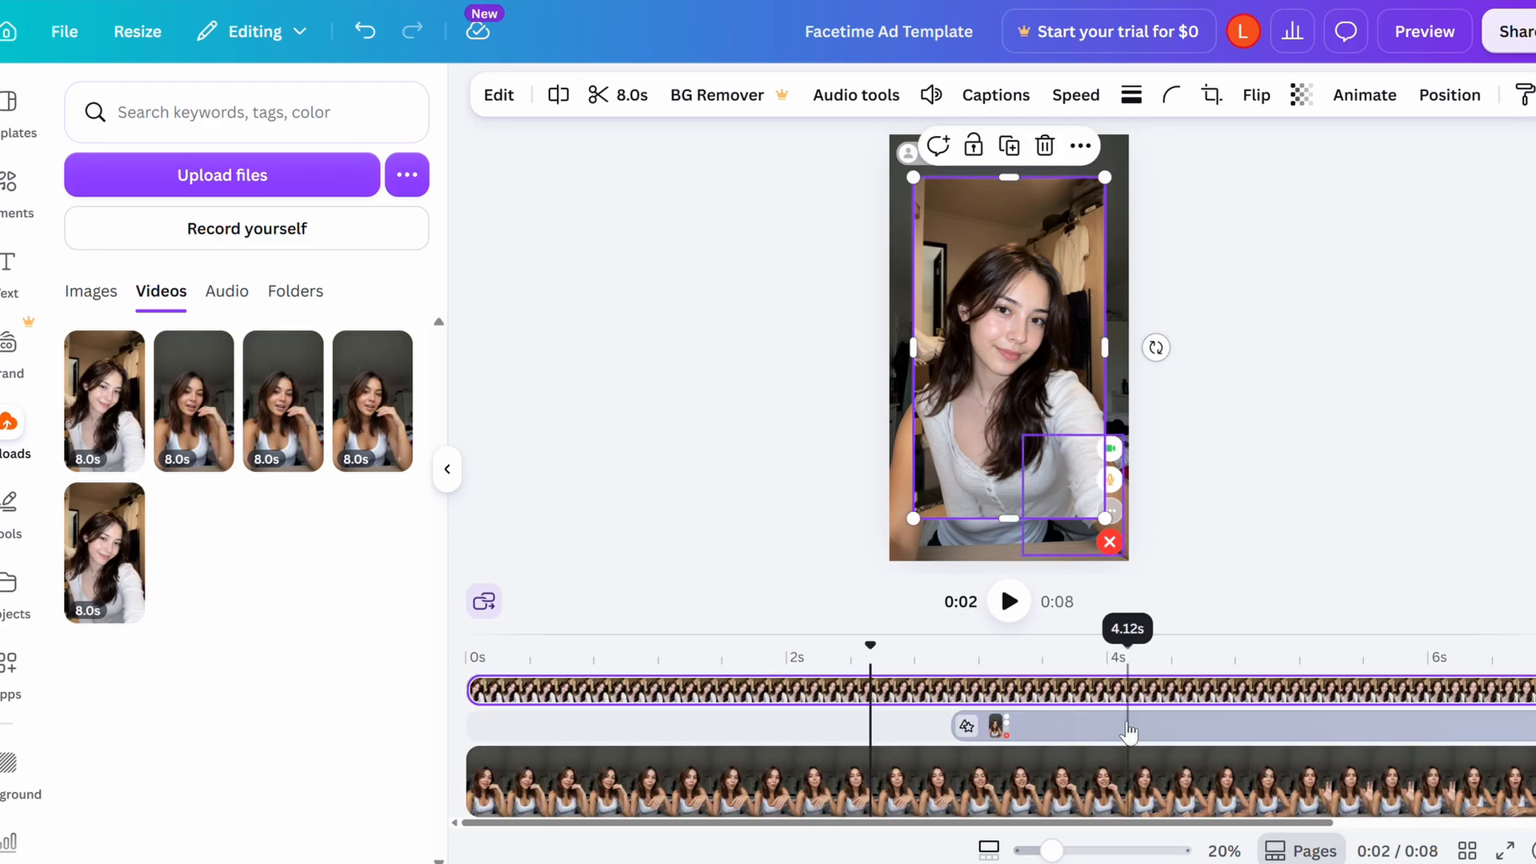
scroll(953, 644, "right", 2)
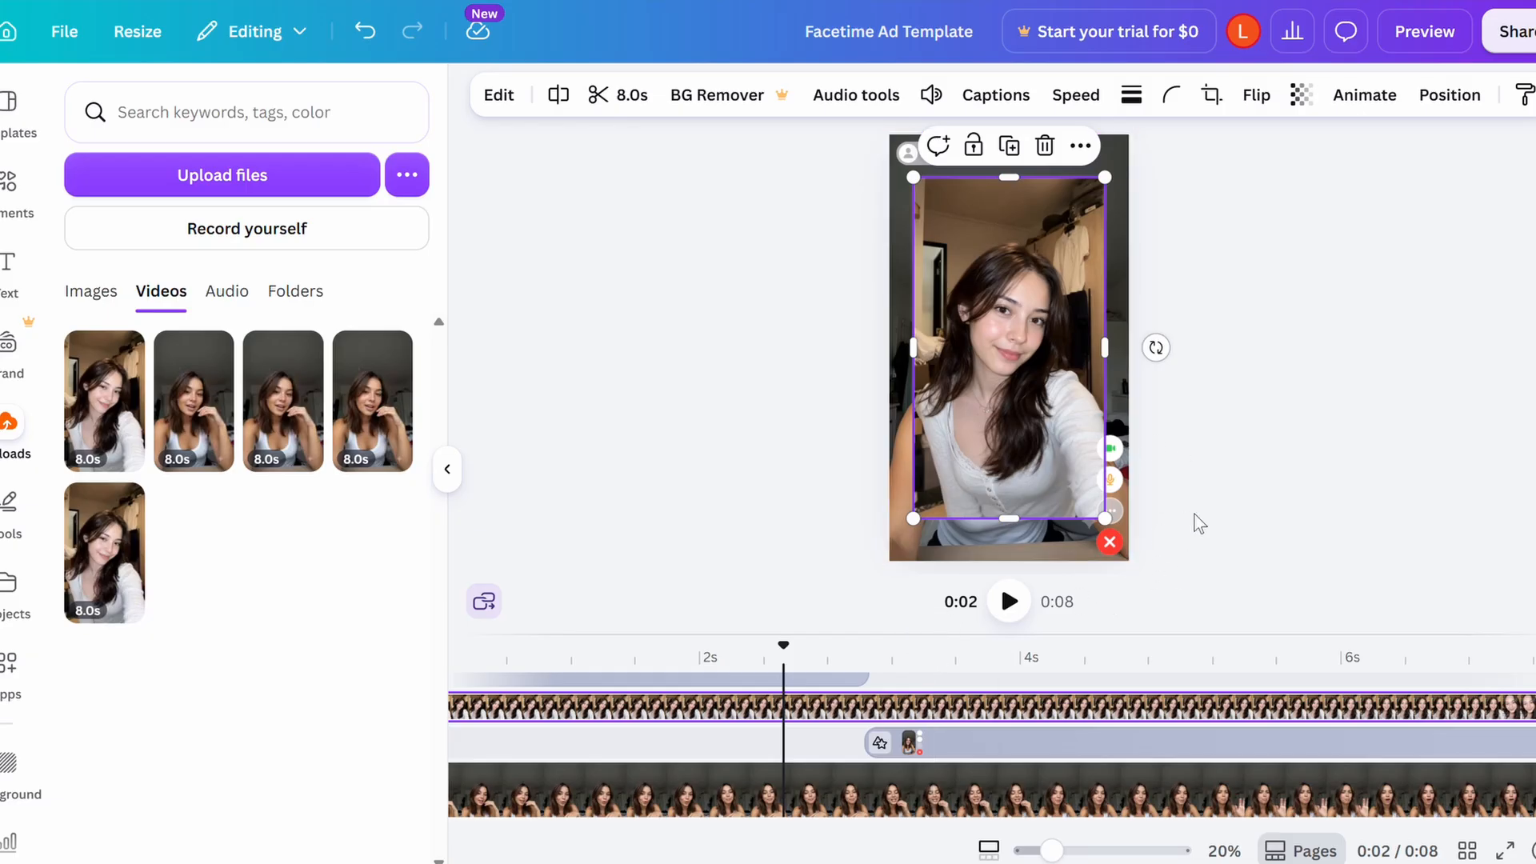
left_click(861, 658)
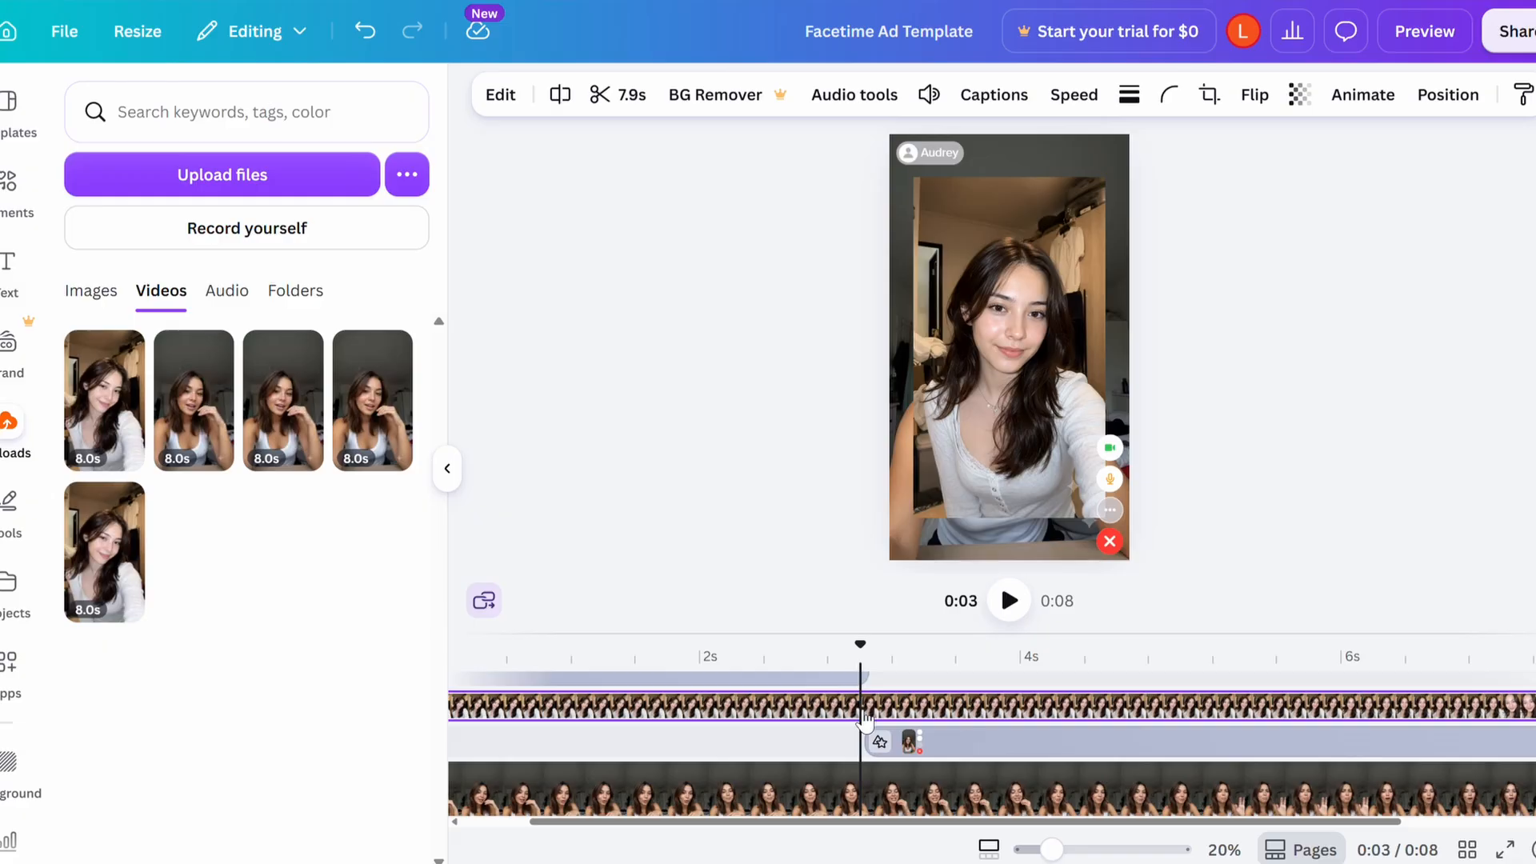
key("s")
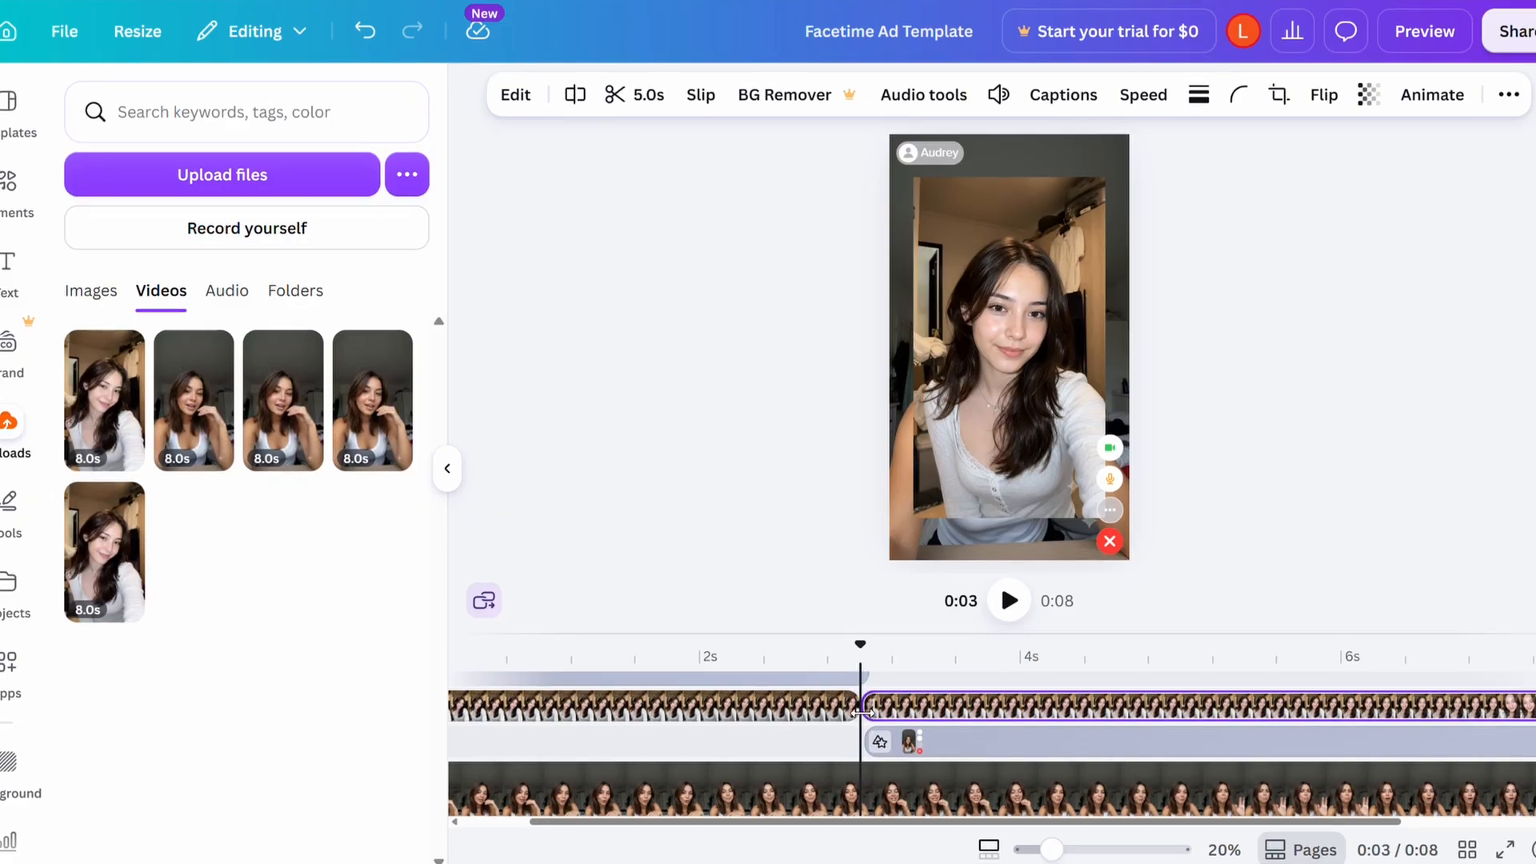
Move the first 3-second overlay clip down onto the track directly before the grouped inset segment
left_click(886, 711)
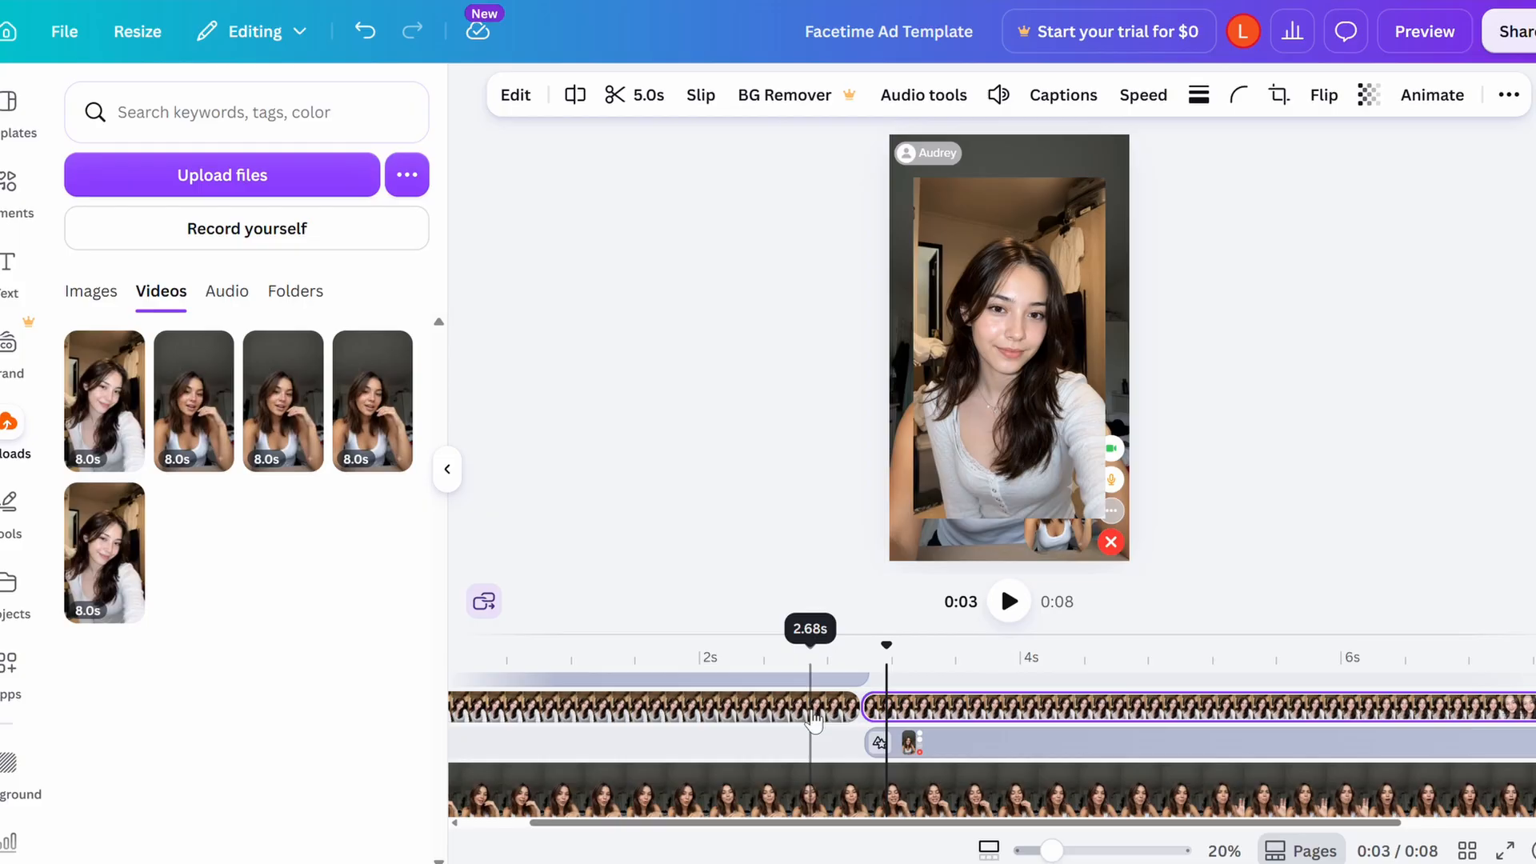
left_click_drag(811, 712, 811, 745)
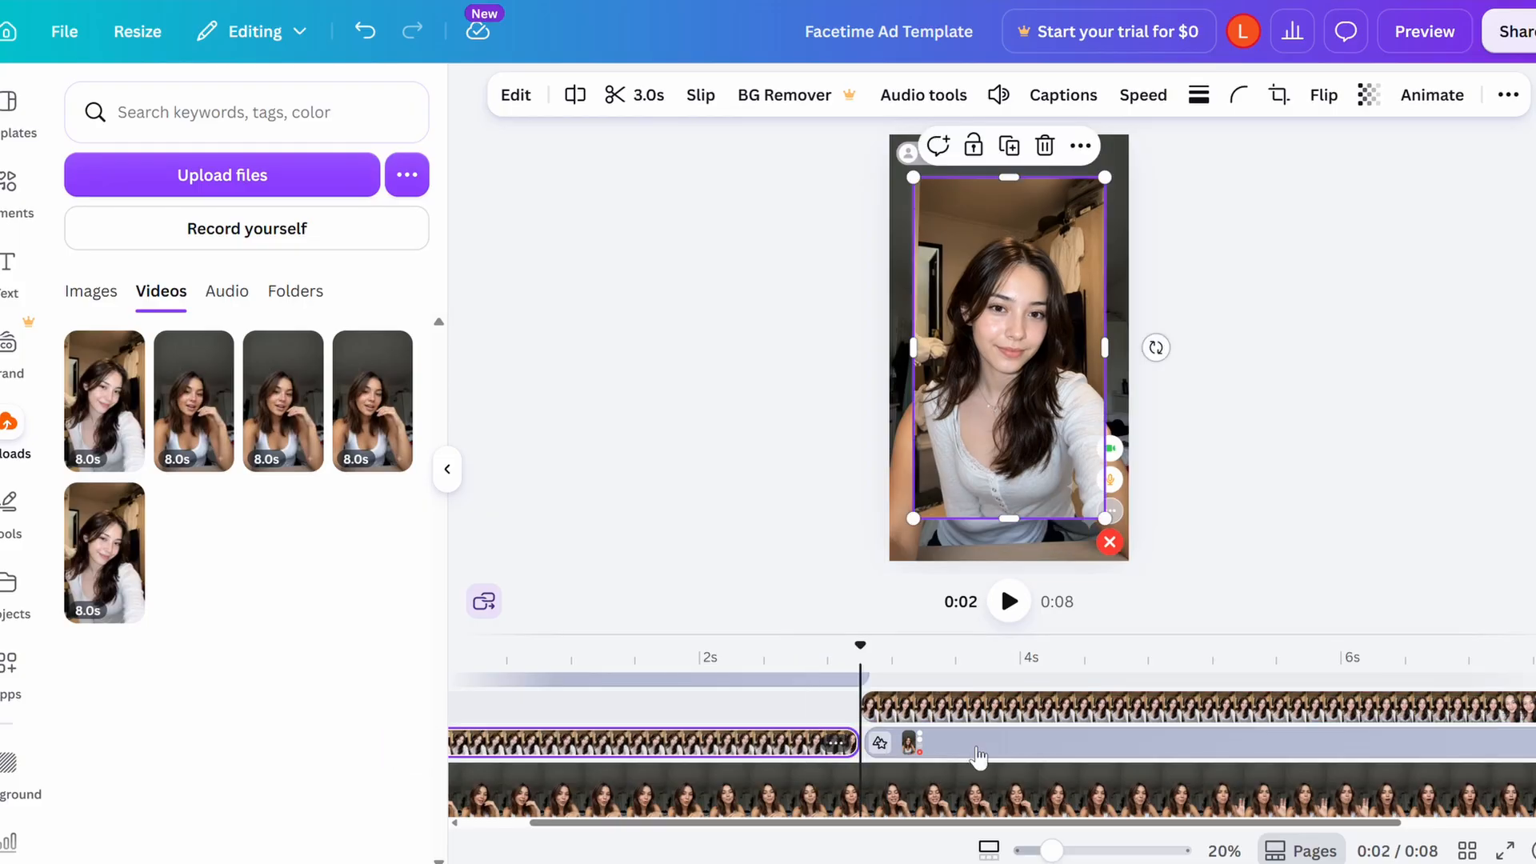
Ungroup the animated inset segment after 3 seconds and delete its old inset video, keeping the call buttons
scroll(902, 662, "right", 3)
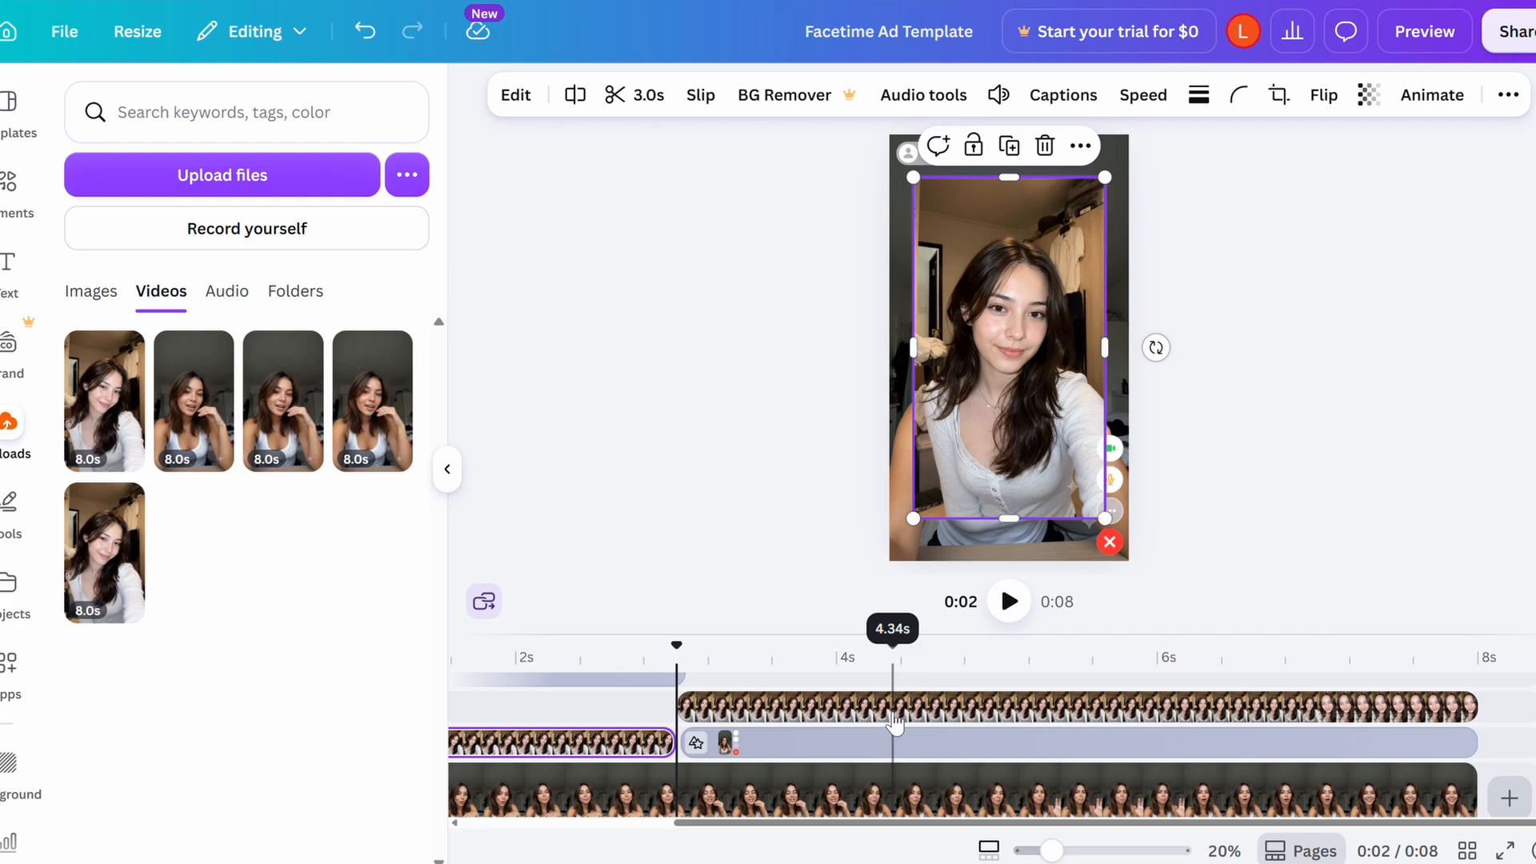
left_click(890, 744)
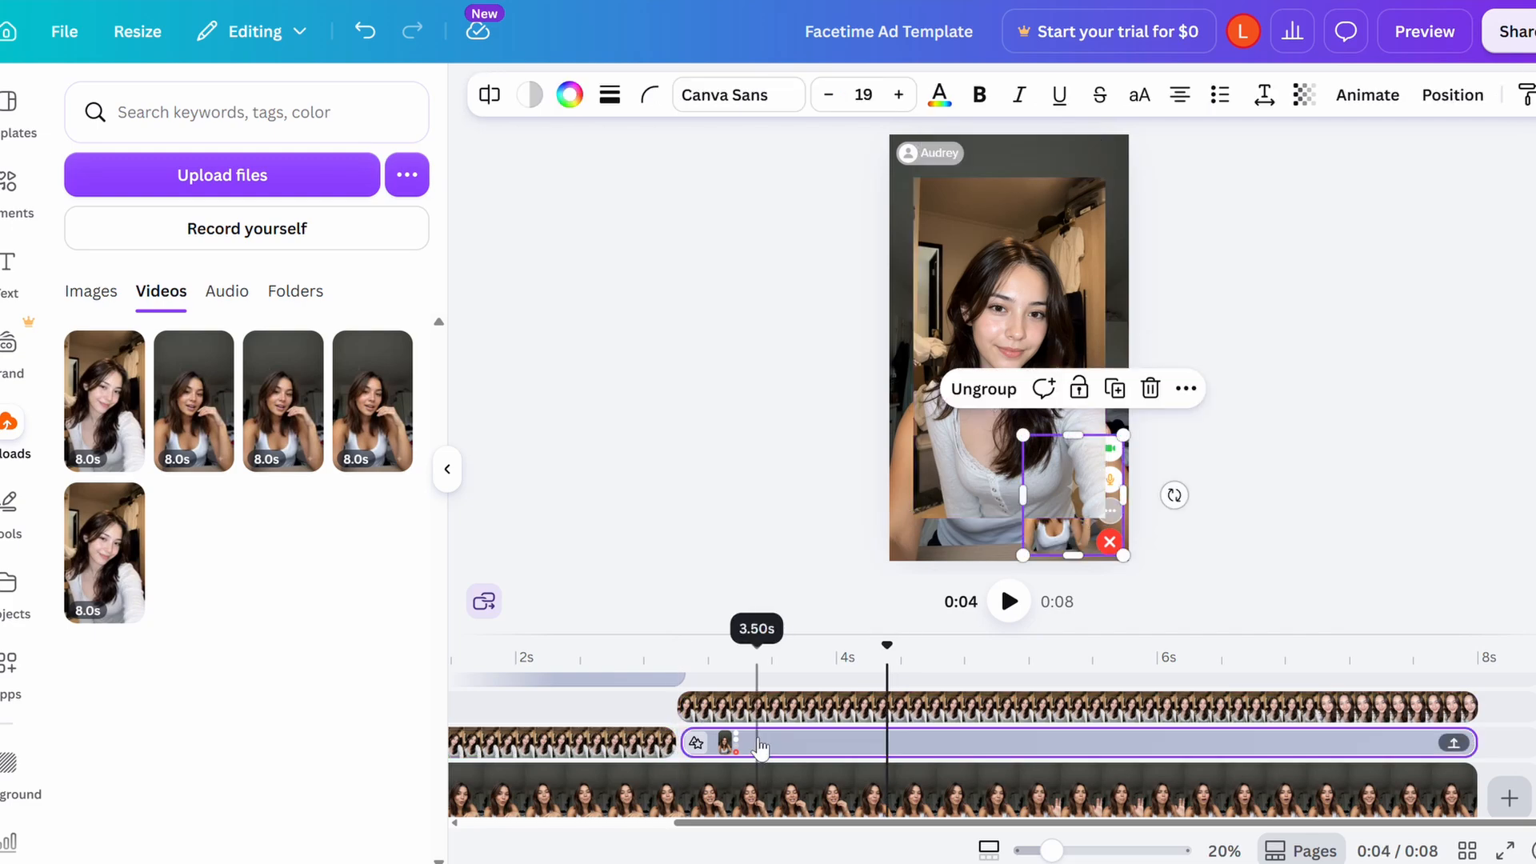
right_click(820, 740)
left_click(865, 761)
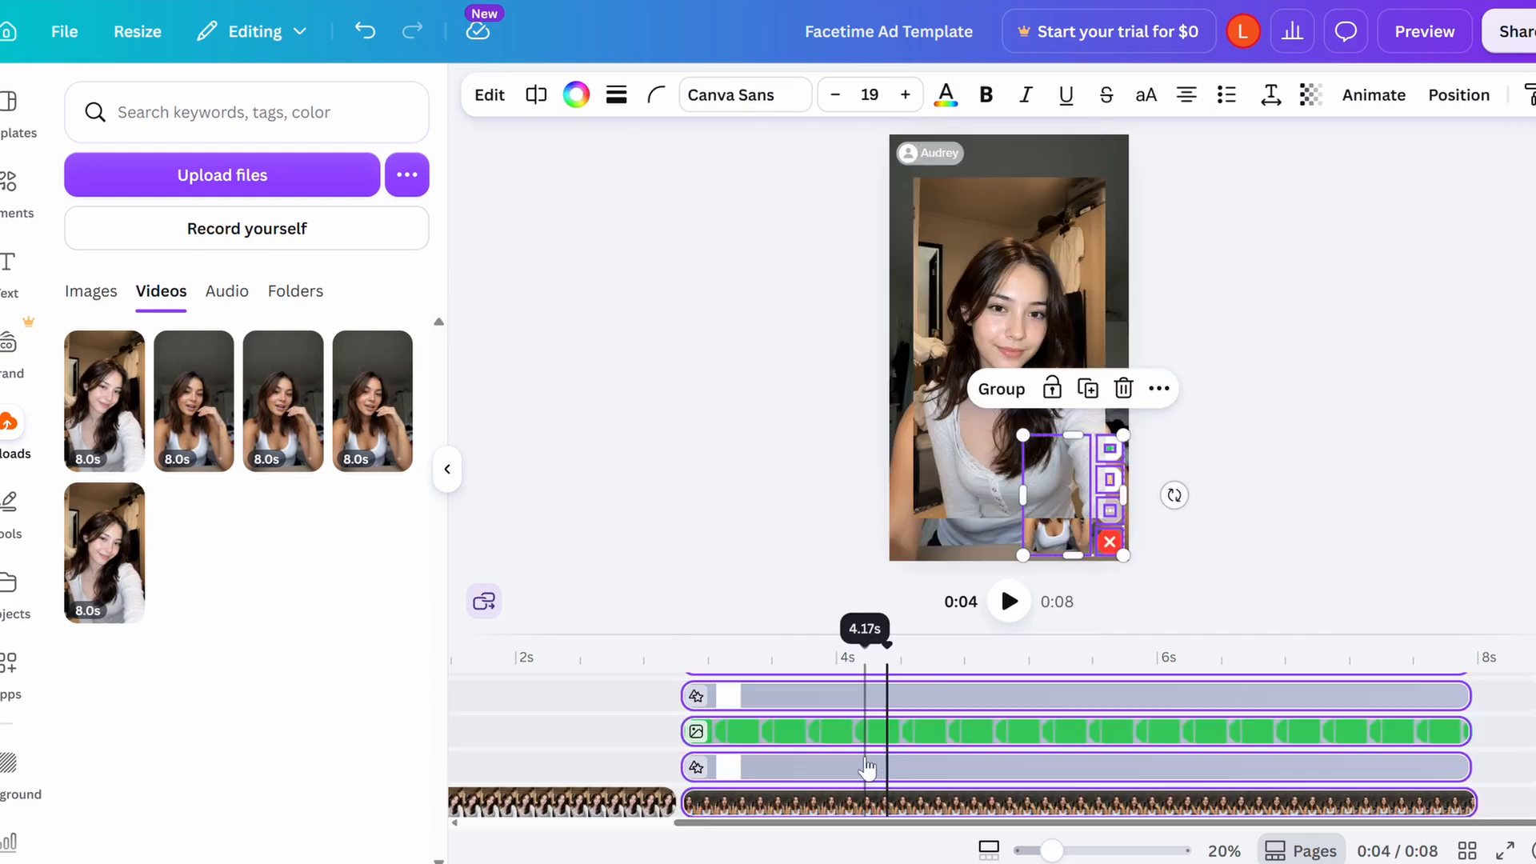
scroll(864, 759, "down", 2)
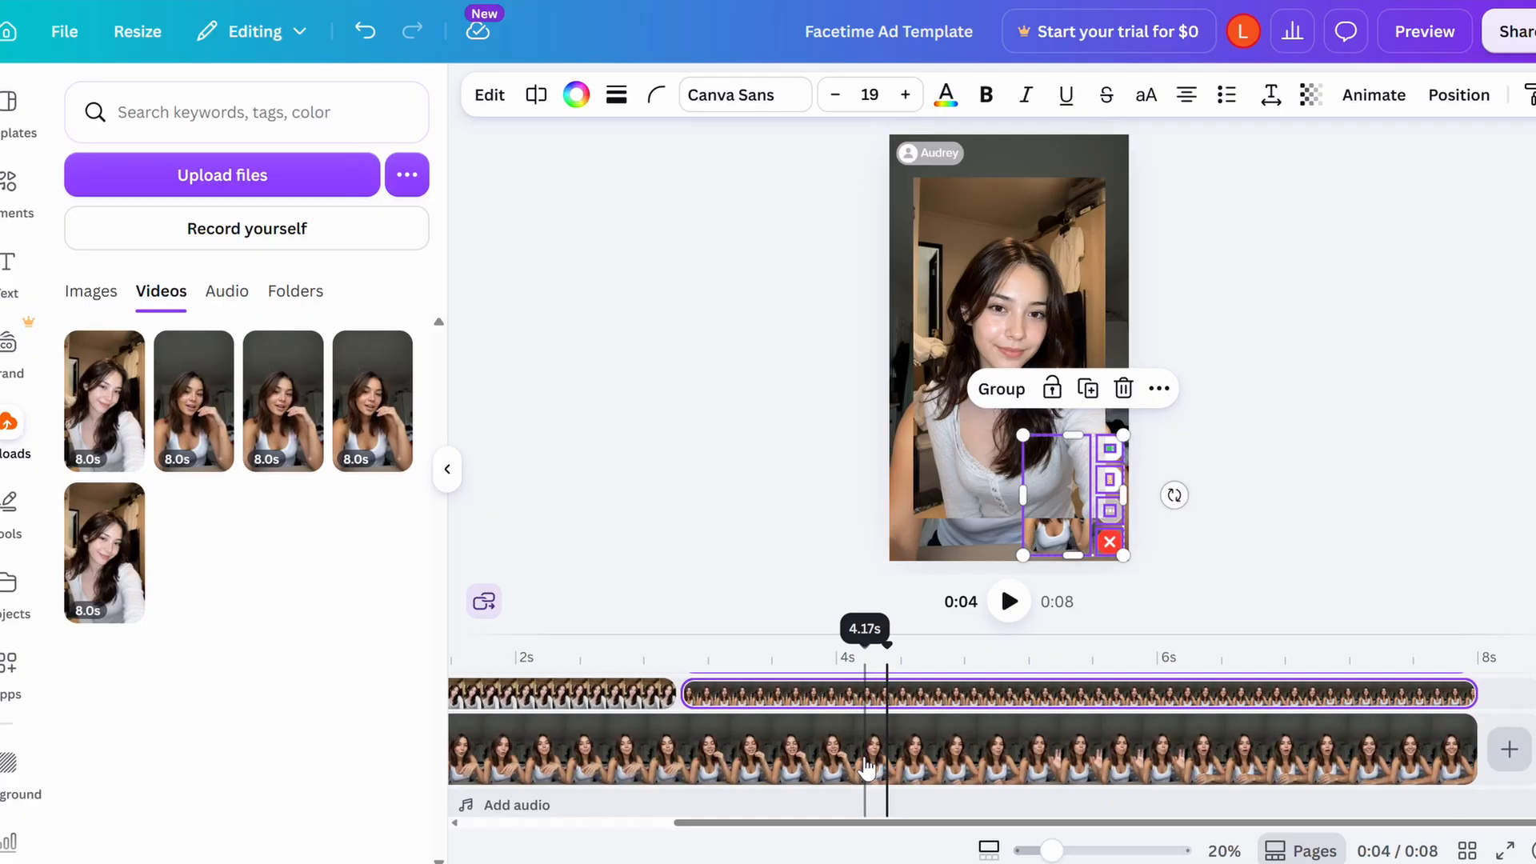
left_click(777, 701)
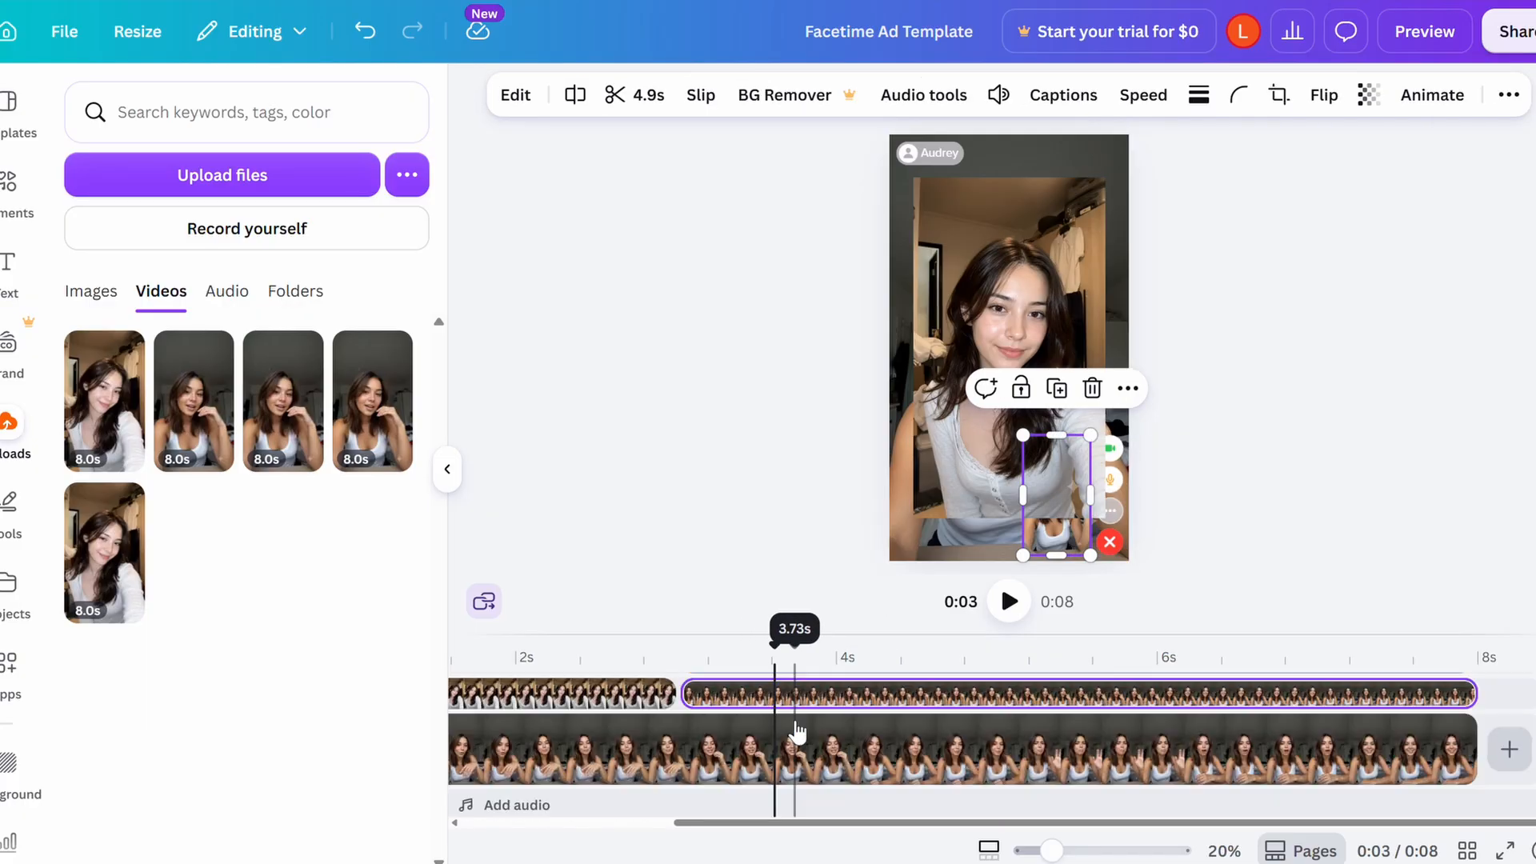
key("Delete")
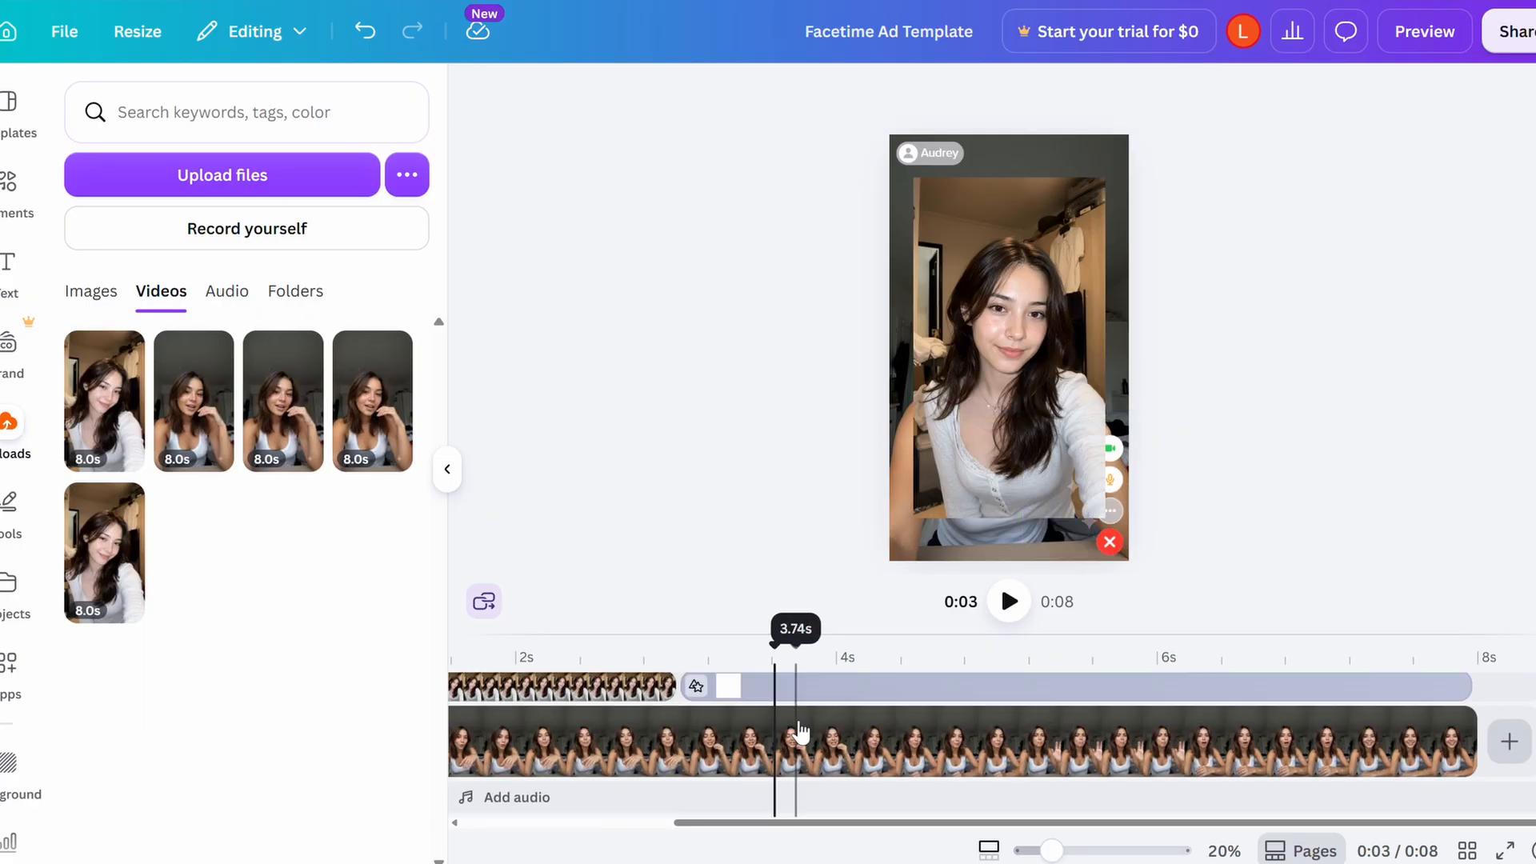
Set the corner rounding of the second overlay clip, which starts at about 3 seconds, to 100
scroll(802, 732, "up", 3)
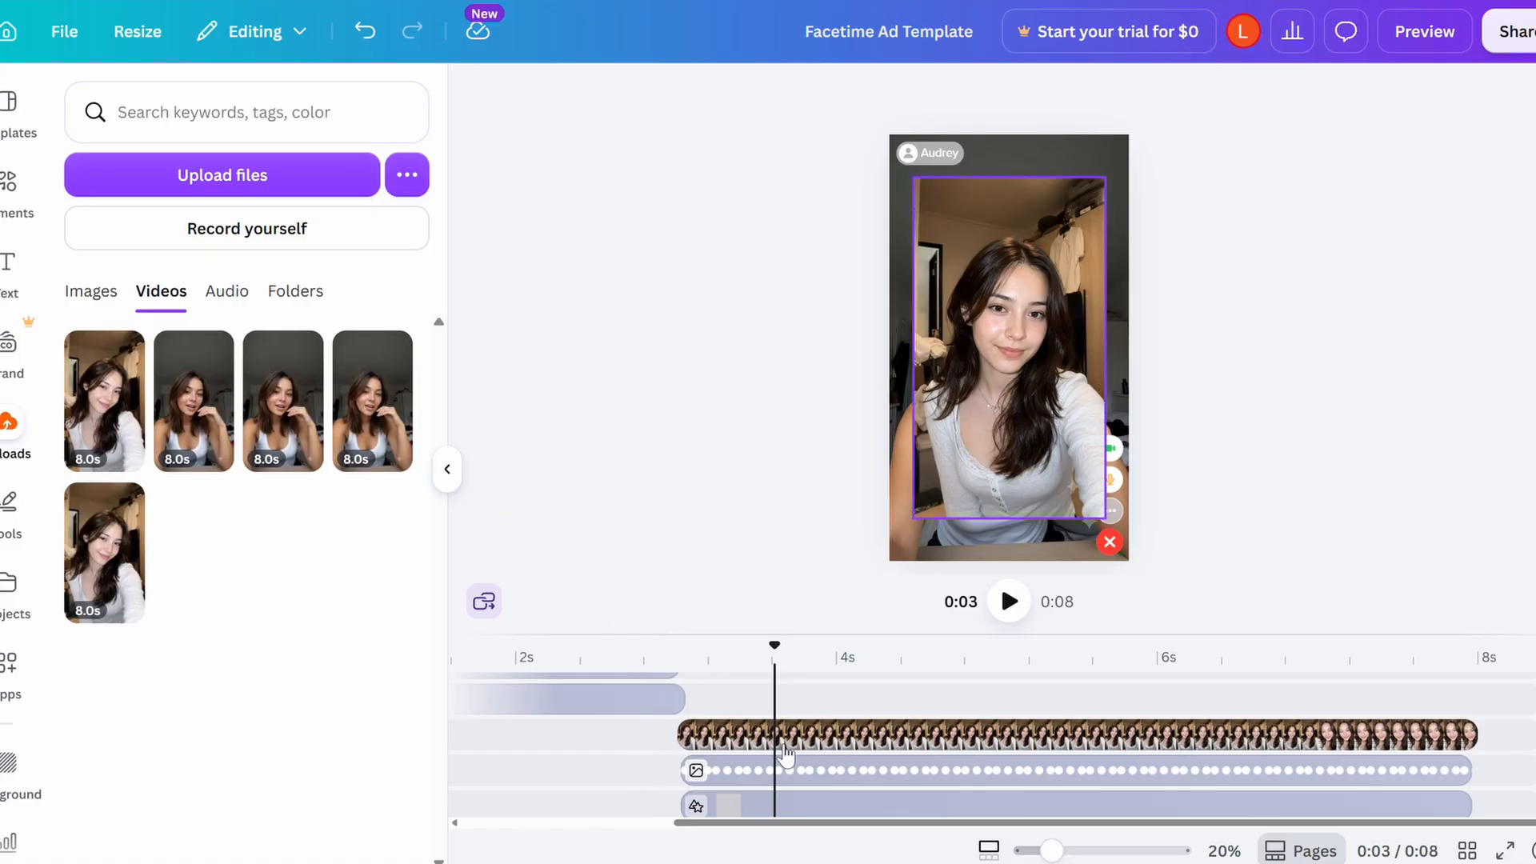
left_click(728, 735)
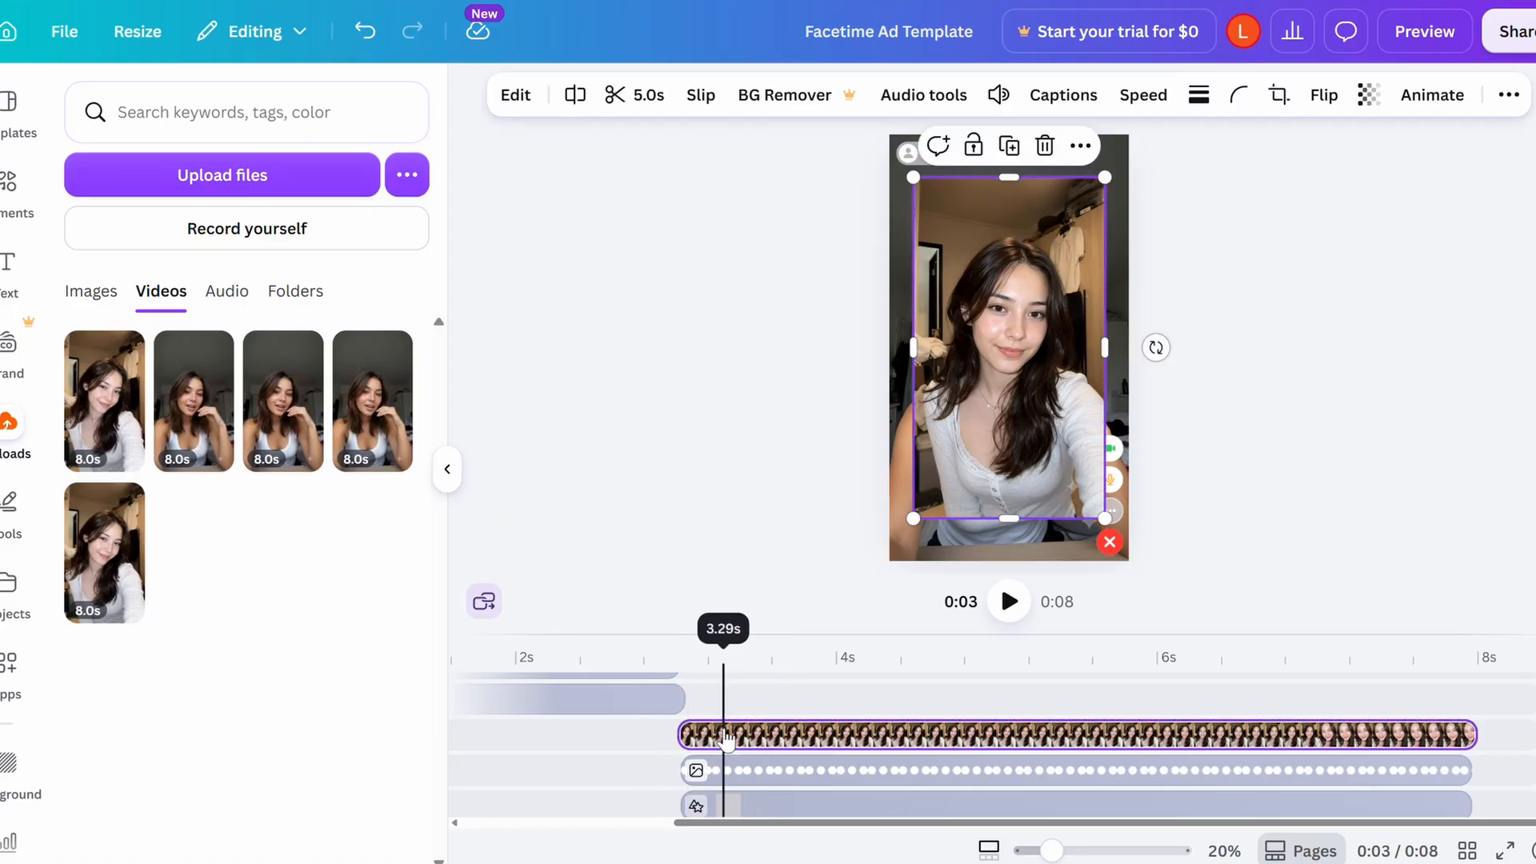
left_click(1238, 94)
left_click_drag(1136, 186, 1399, 193)
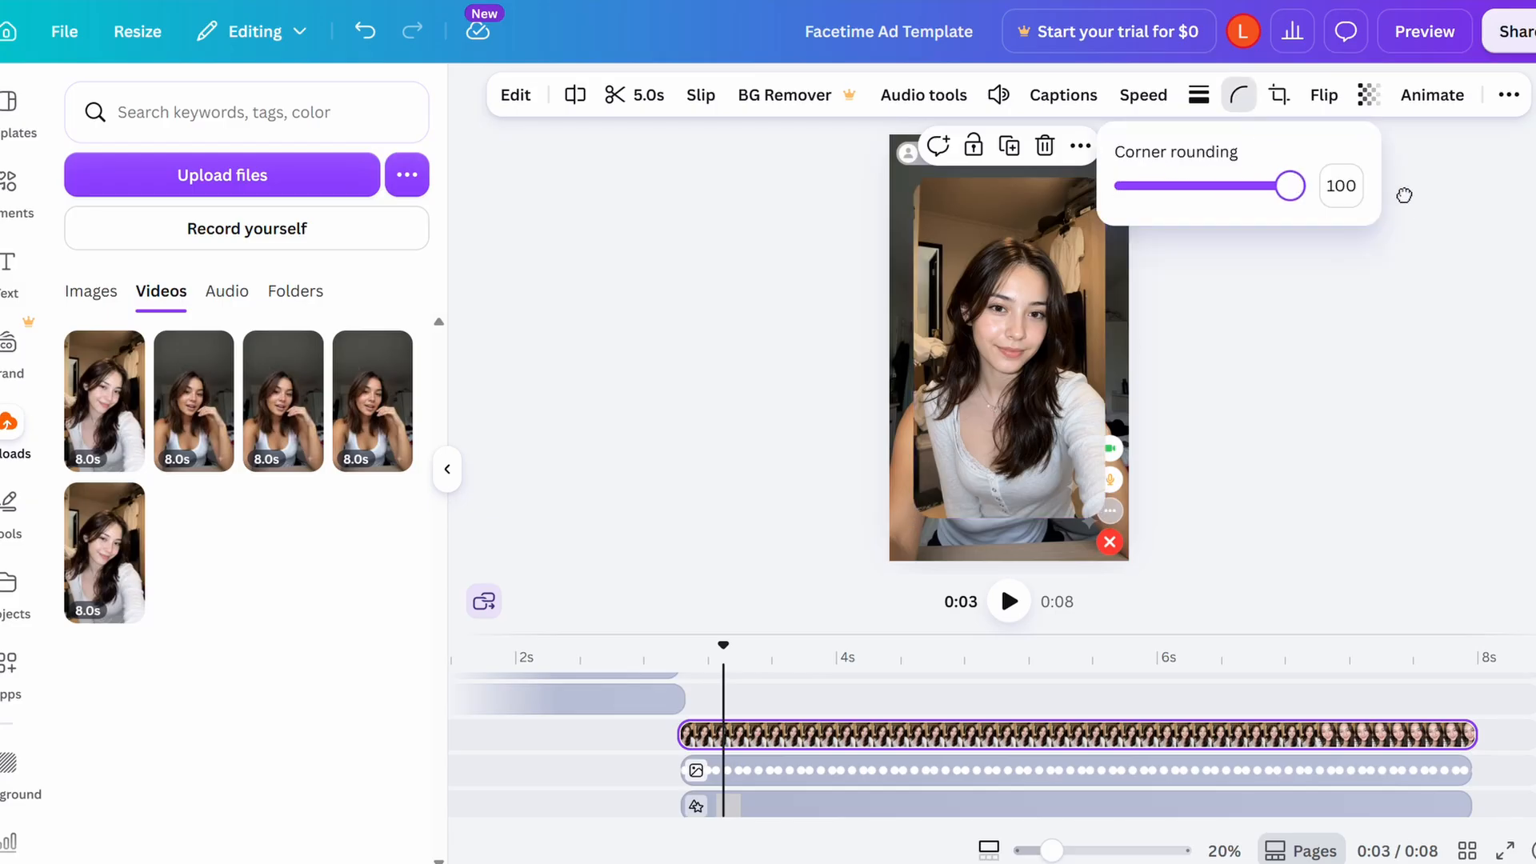
left_click(1303, 296)
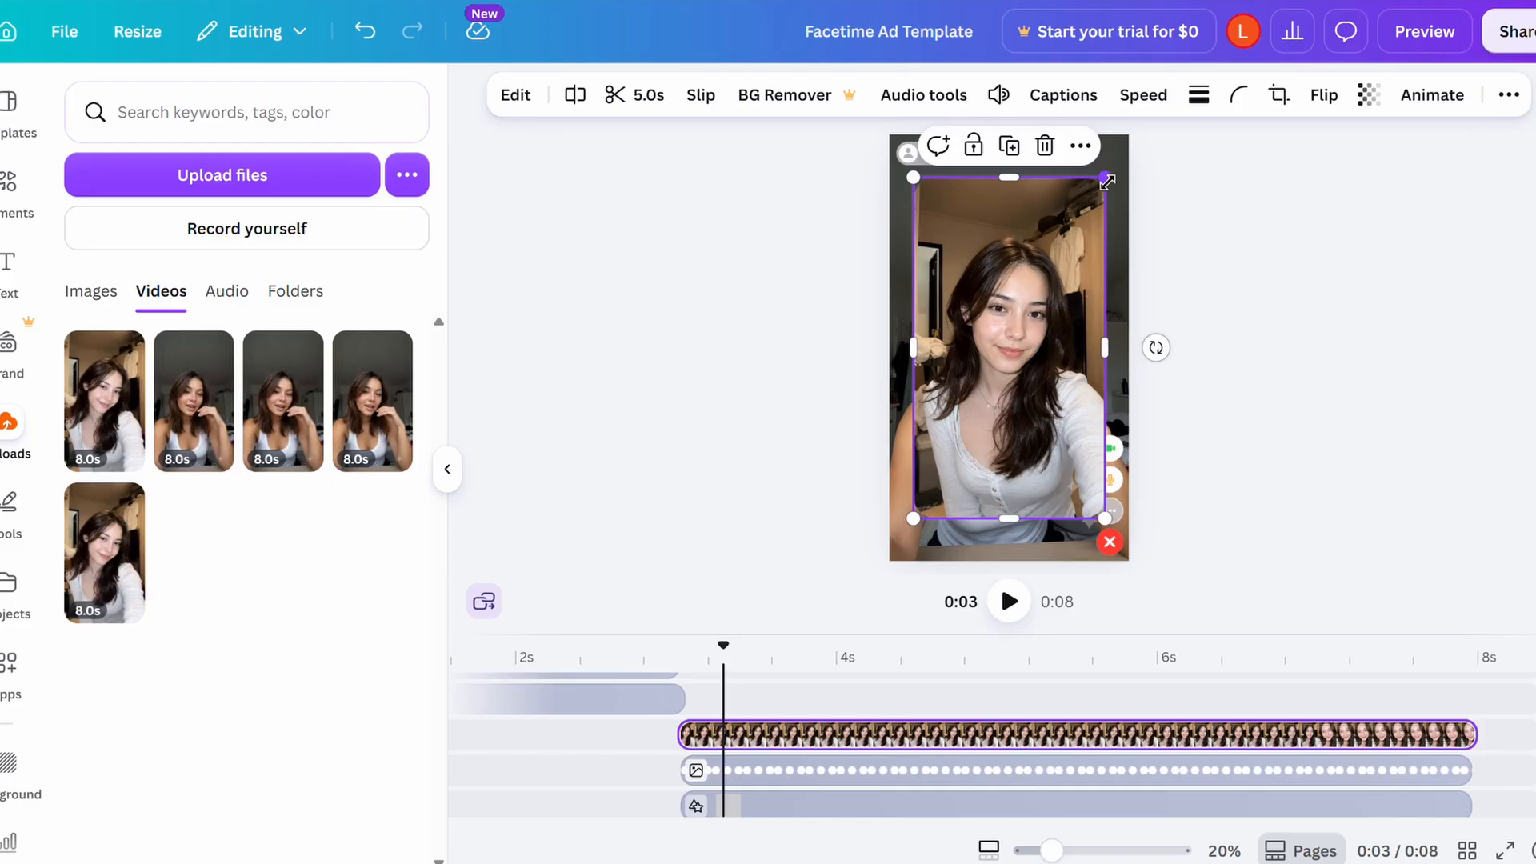
Shrink the second overlay clip to a small inset and place it in the lower corner beside the call buttons
left_click_drag(1107, 180, 977, 410)
scroll(1058, 467, "up", 2, "ctrl")
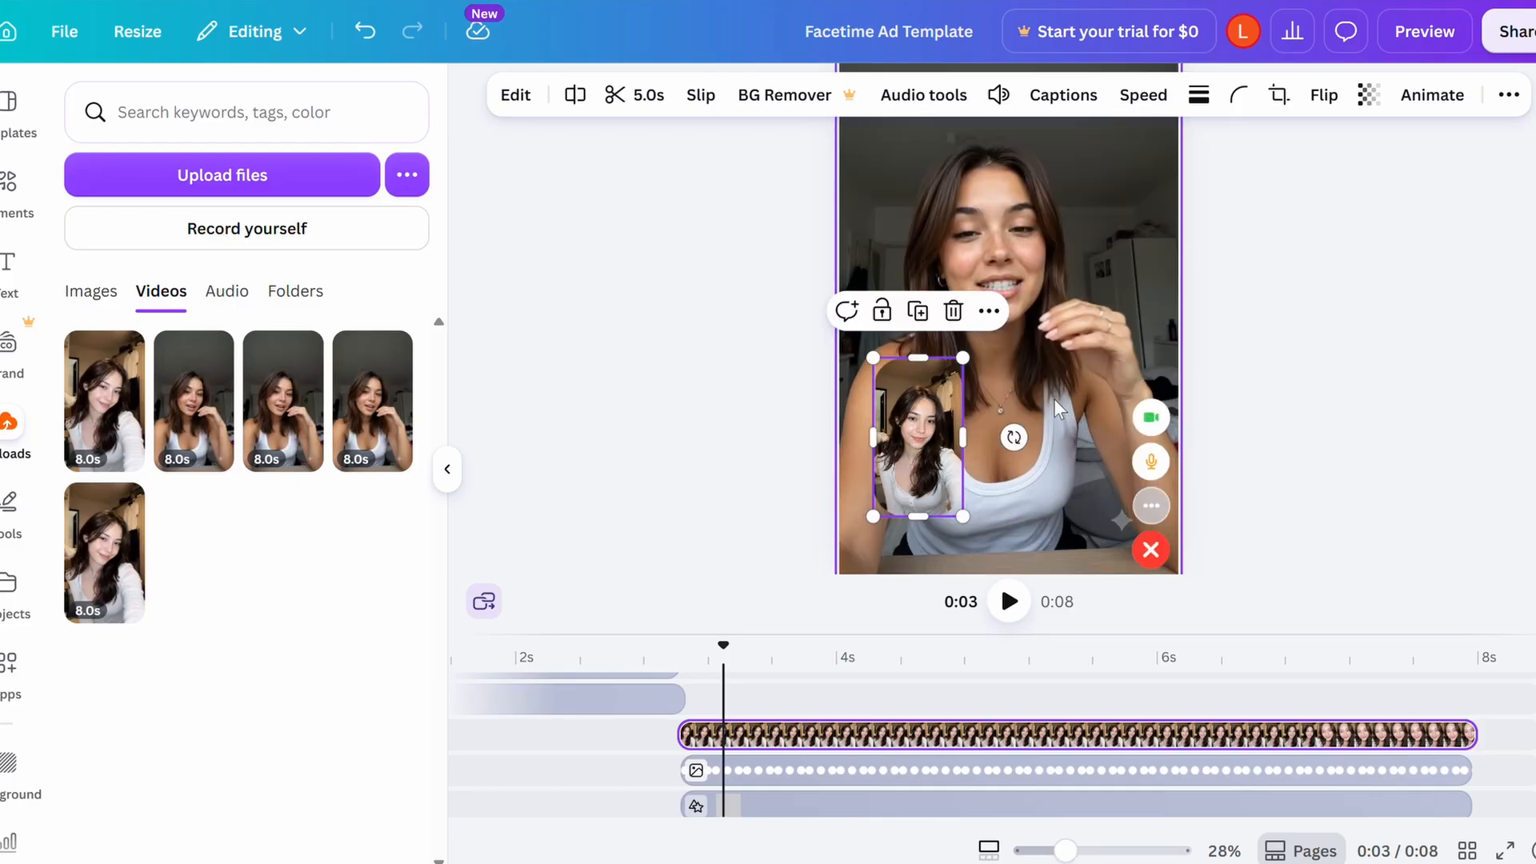
left_click_drag(933, 416, 1090, 449)
scroll(1222, 412, "up", 3, "ctrl")
scroll(1103, 395, "down", 2)
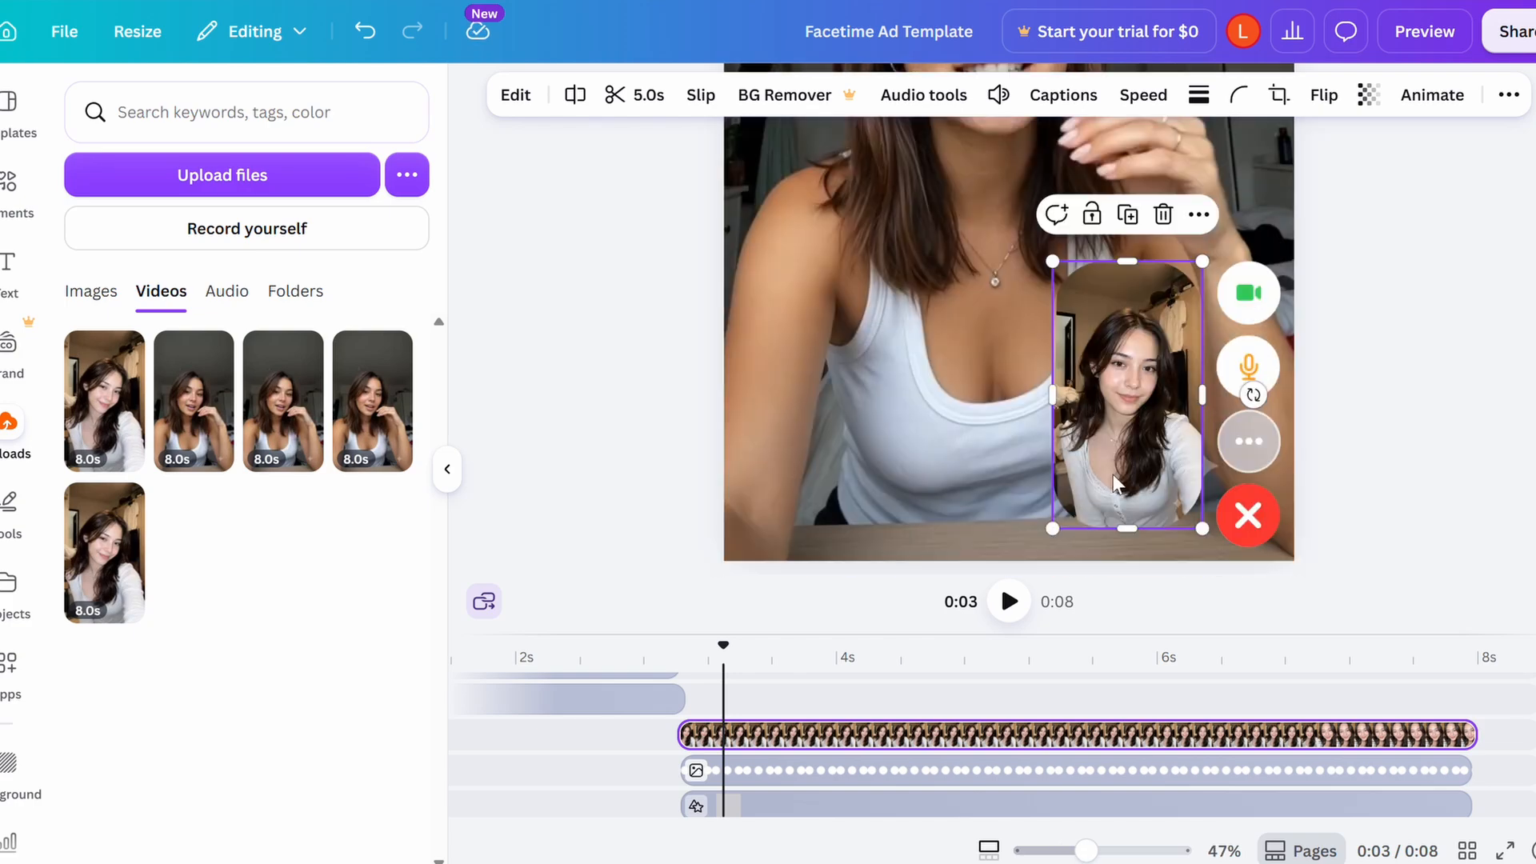
left_click_drag(1053, 532, 1038, 545)
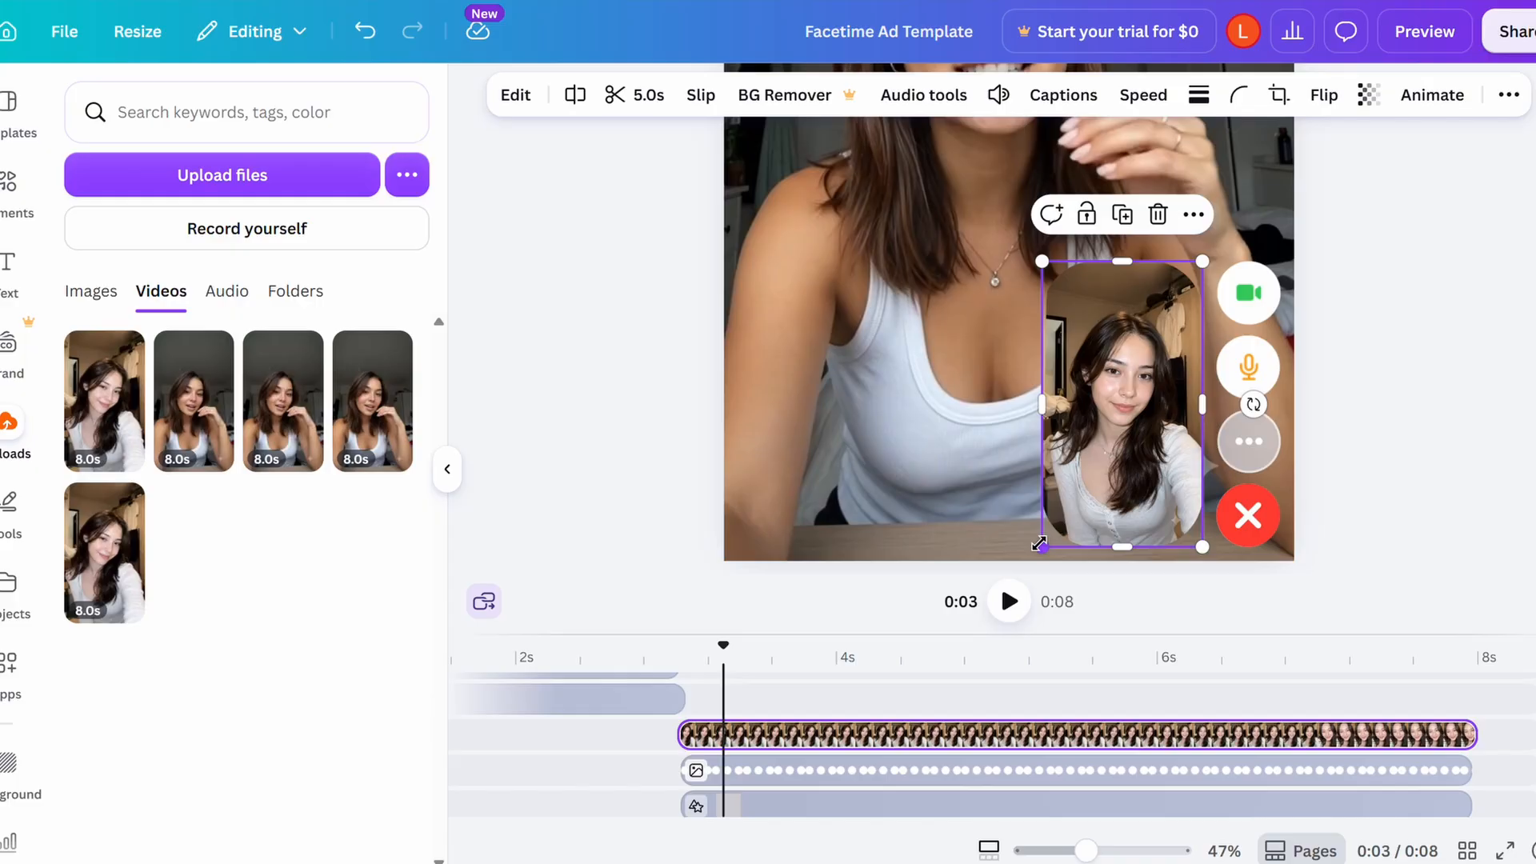
left_click_drag(1154, 405, 1153, 409)
Group the second overlay clip with all the call button elements that run from 3 to 8 seconds
scroll(1039, 373, "down", 5)
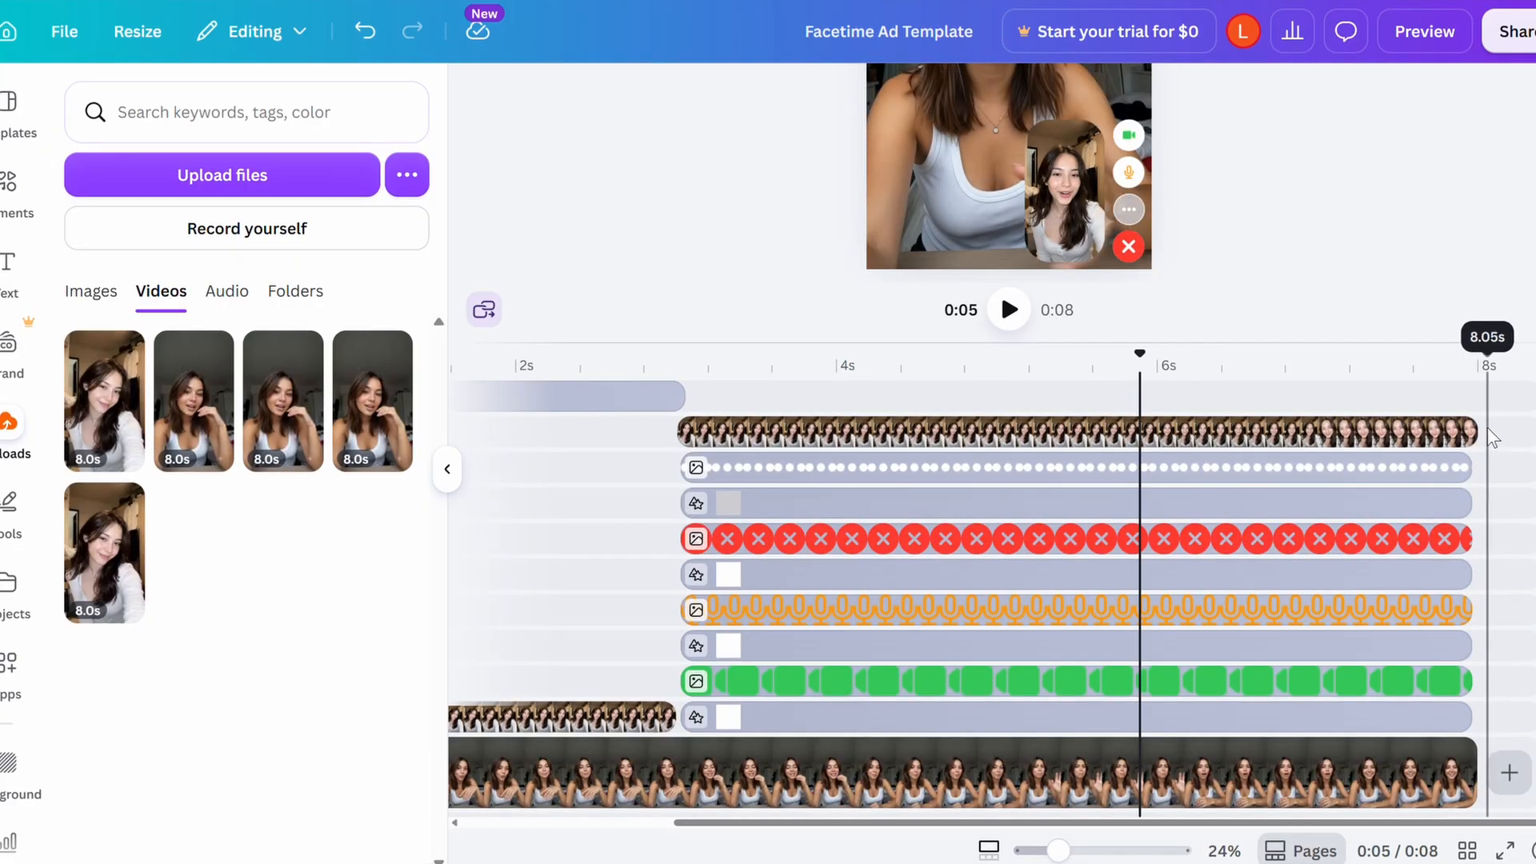
mouse_move(1490, 434)
left_mouse_down()
mouse_move(1113, 516)
mouse_move(855, 704)
mouse_move(853, 733)
left_mouse_up()
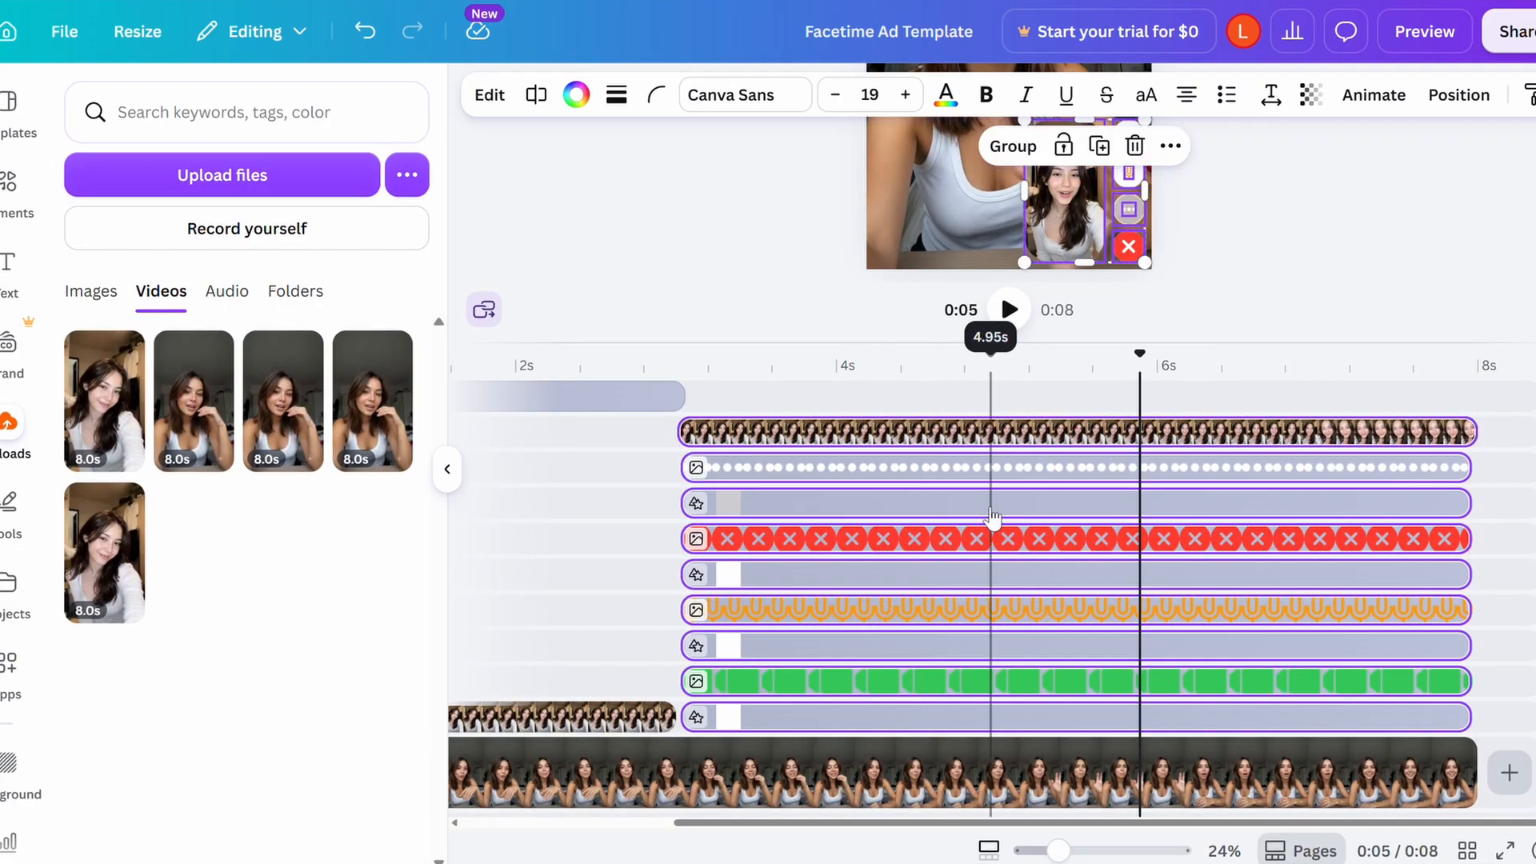
right_click(995, 509)
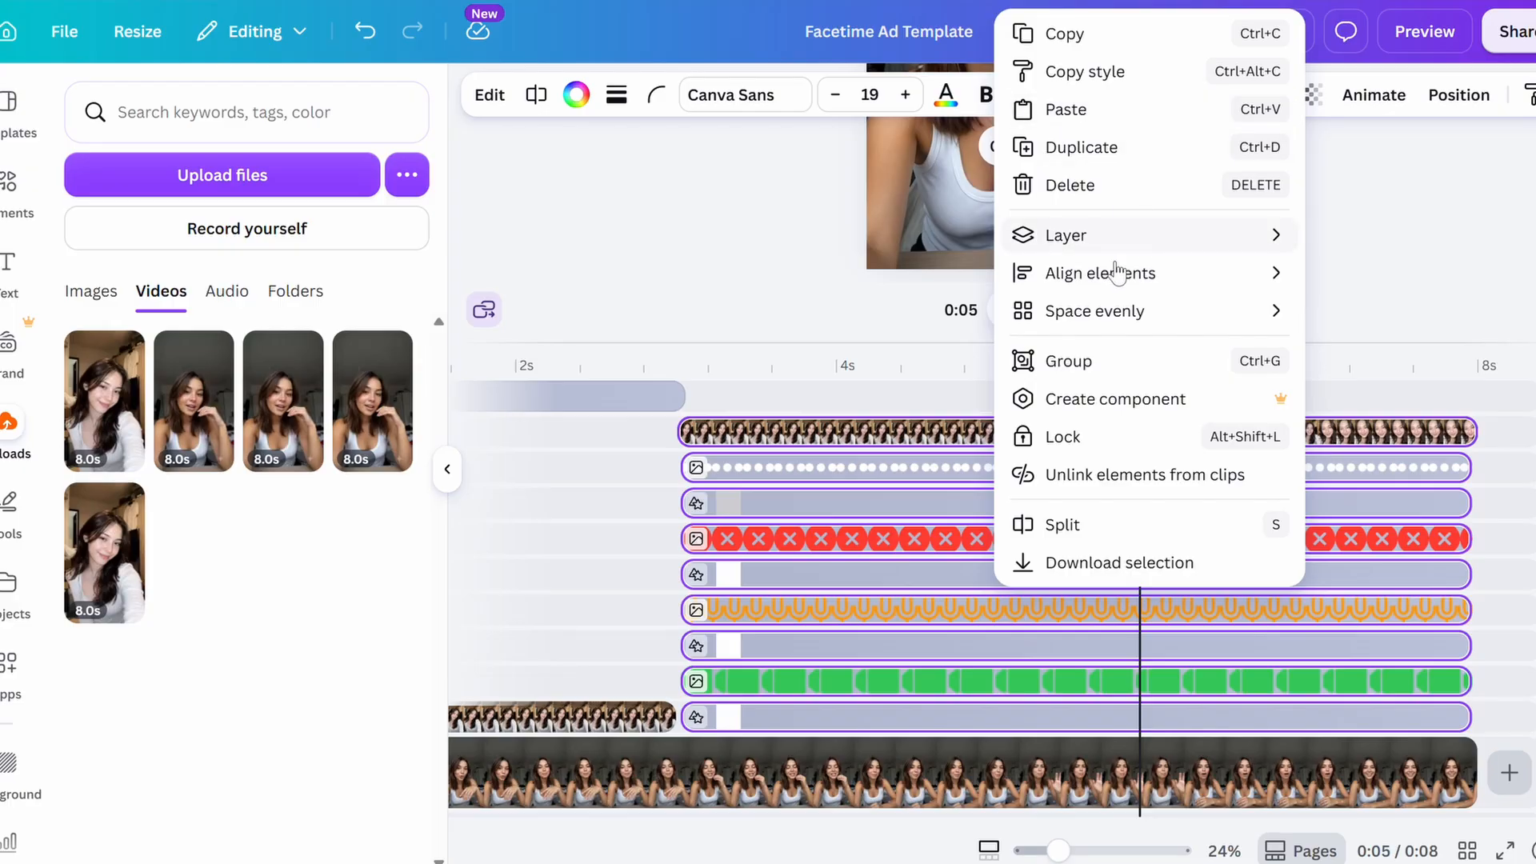
left_click(1100, 365)
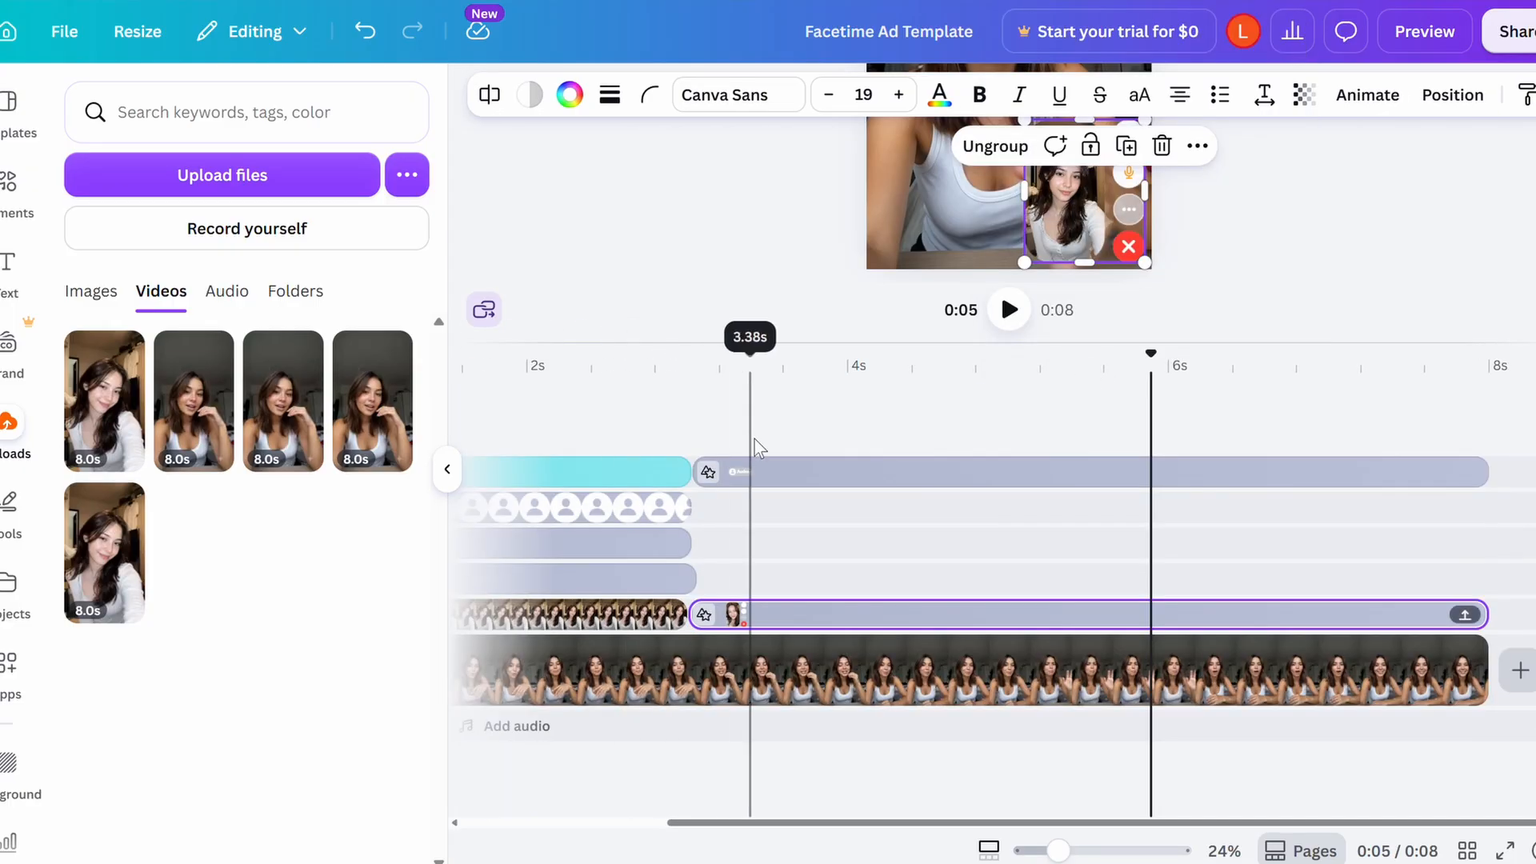
Create a custom animation for the grouped inset by moving it a short distance horizontally to the right
left_click(820, 542)
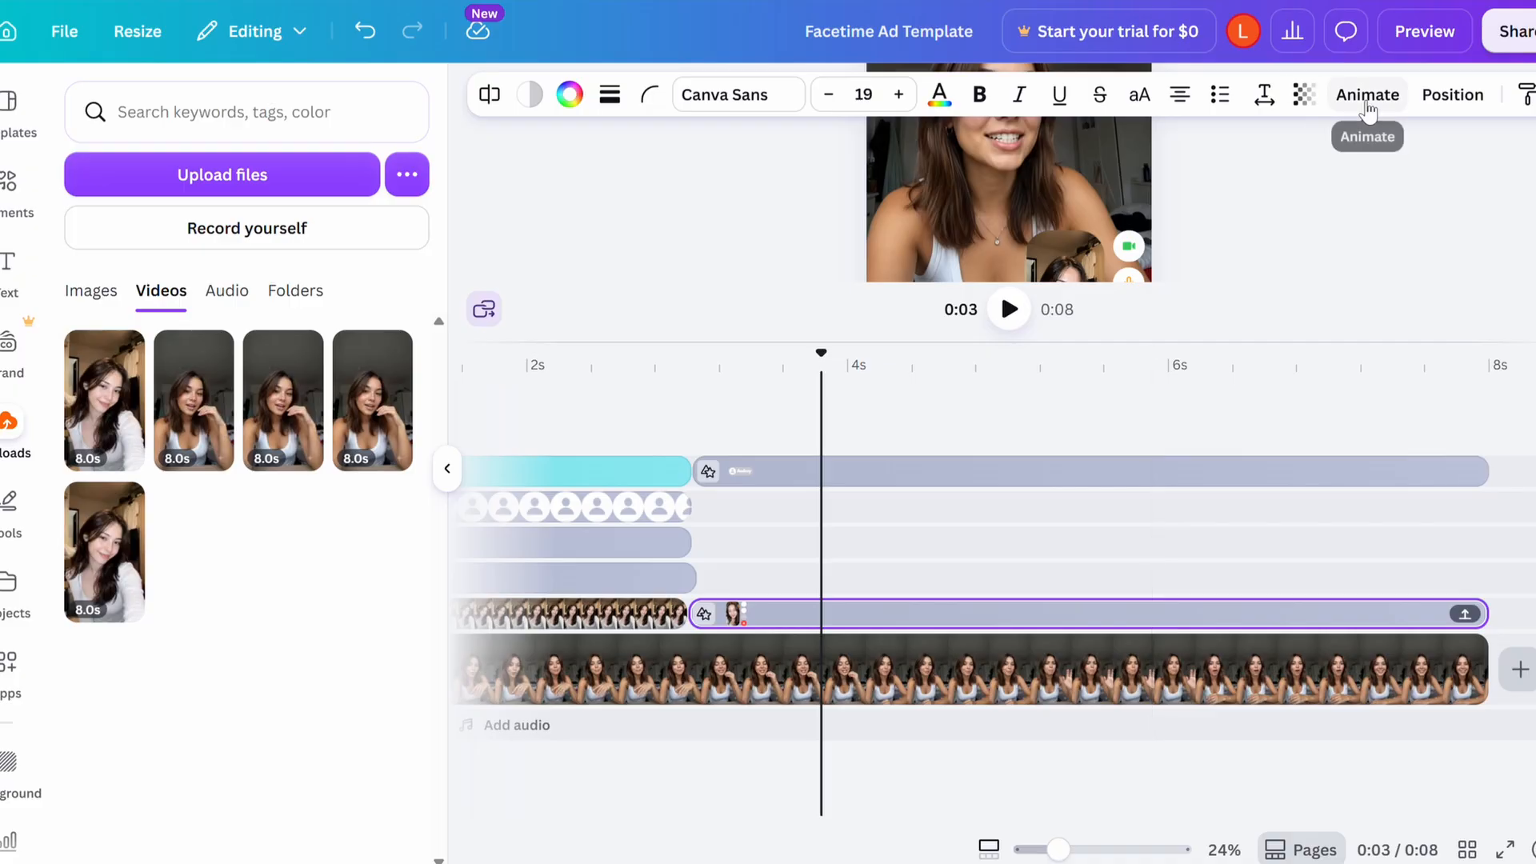
left_click(1367, 94)
left_click(281, 260)
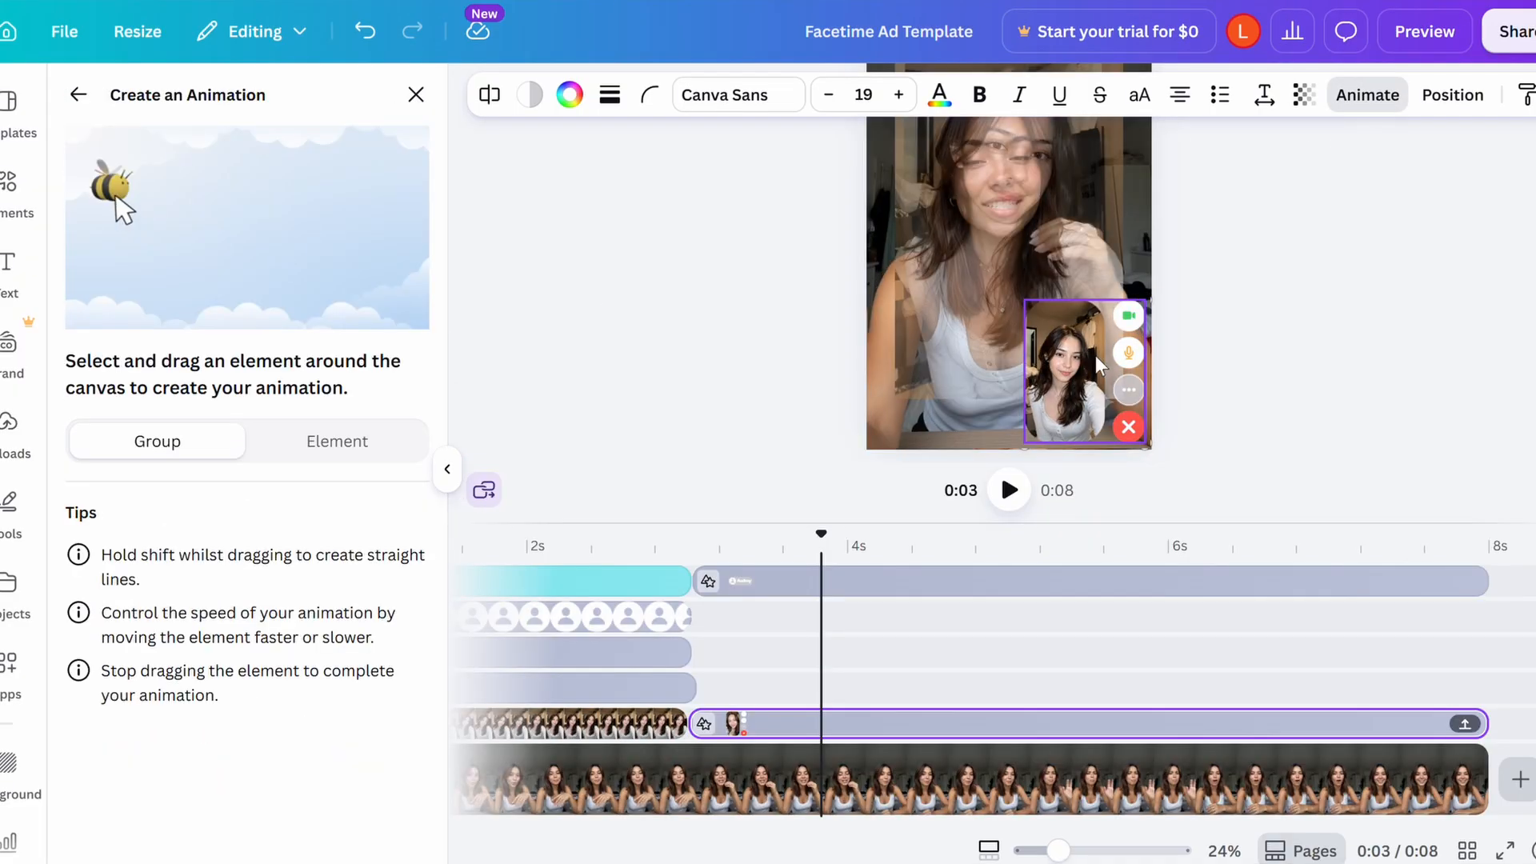
scroll(1060, 380, "up", 2)
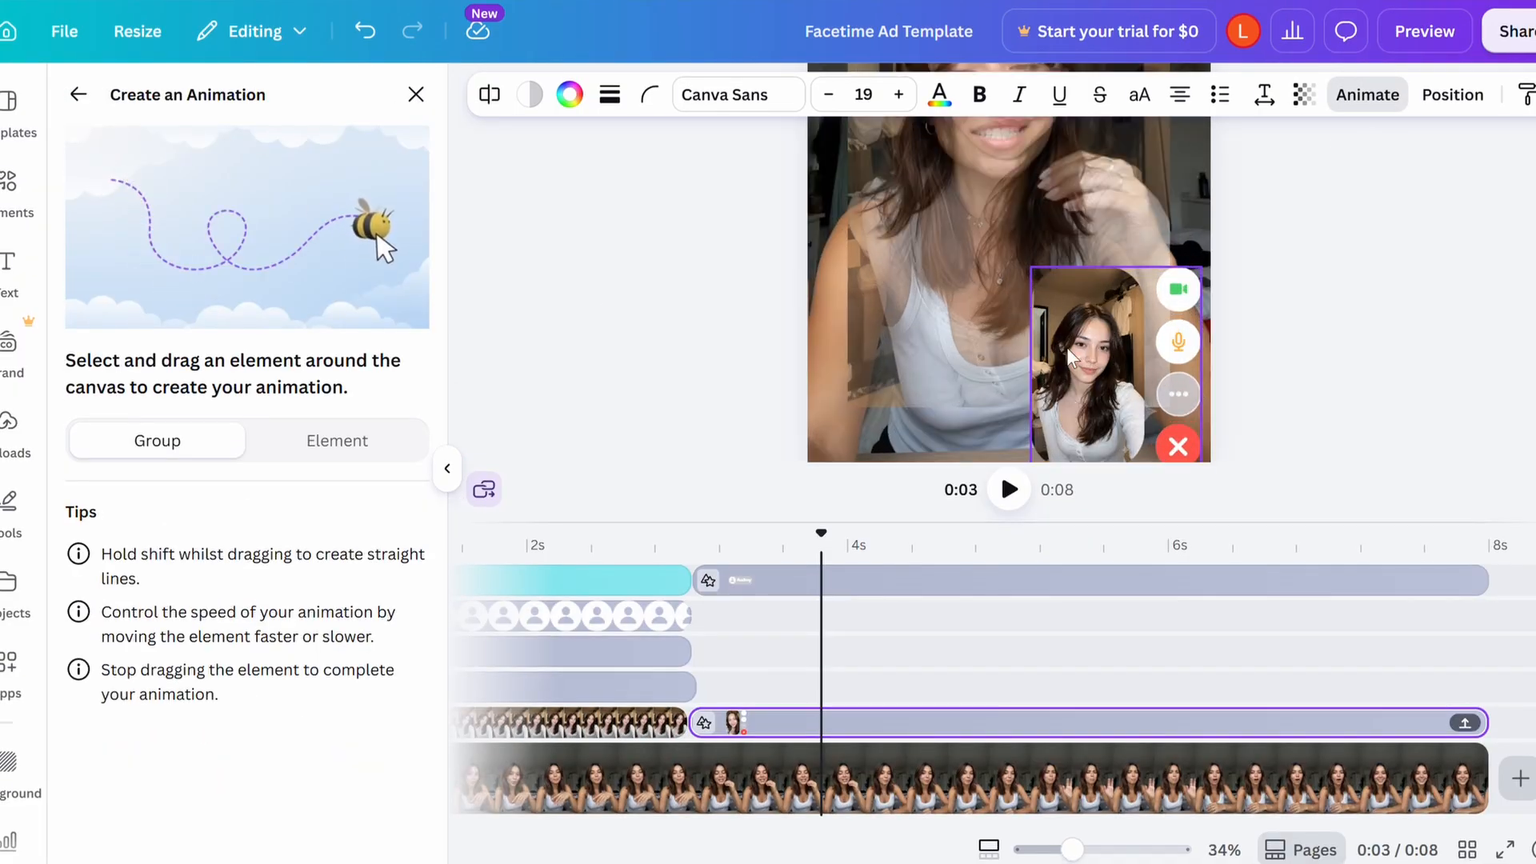
scroll(1072, 349, "down", 1)
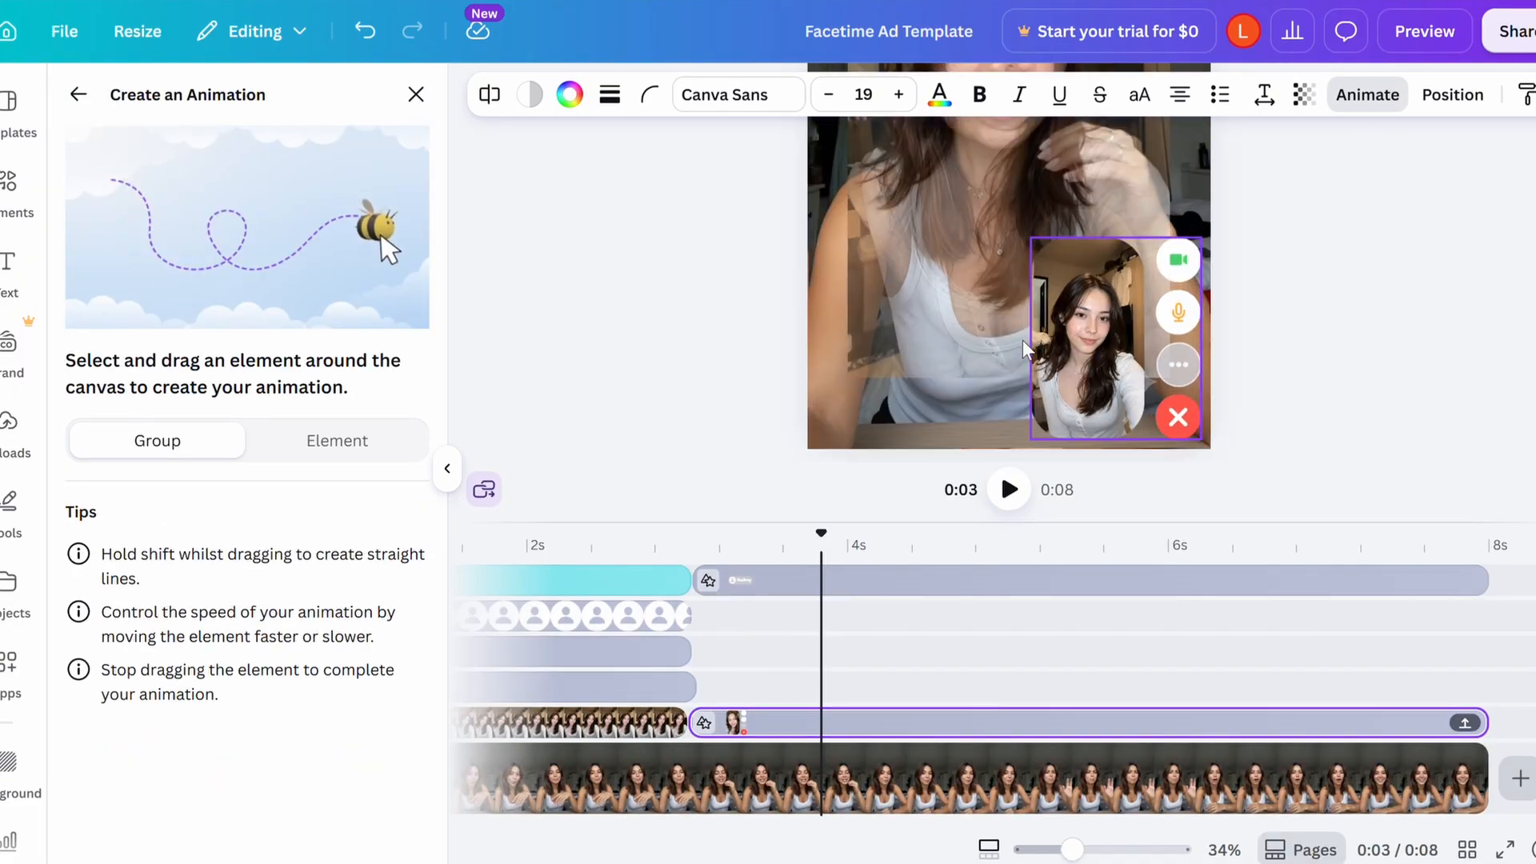
left_click(1097, 339)
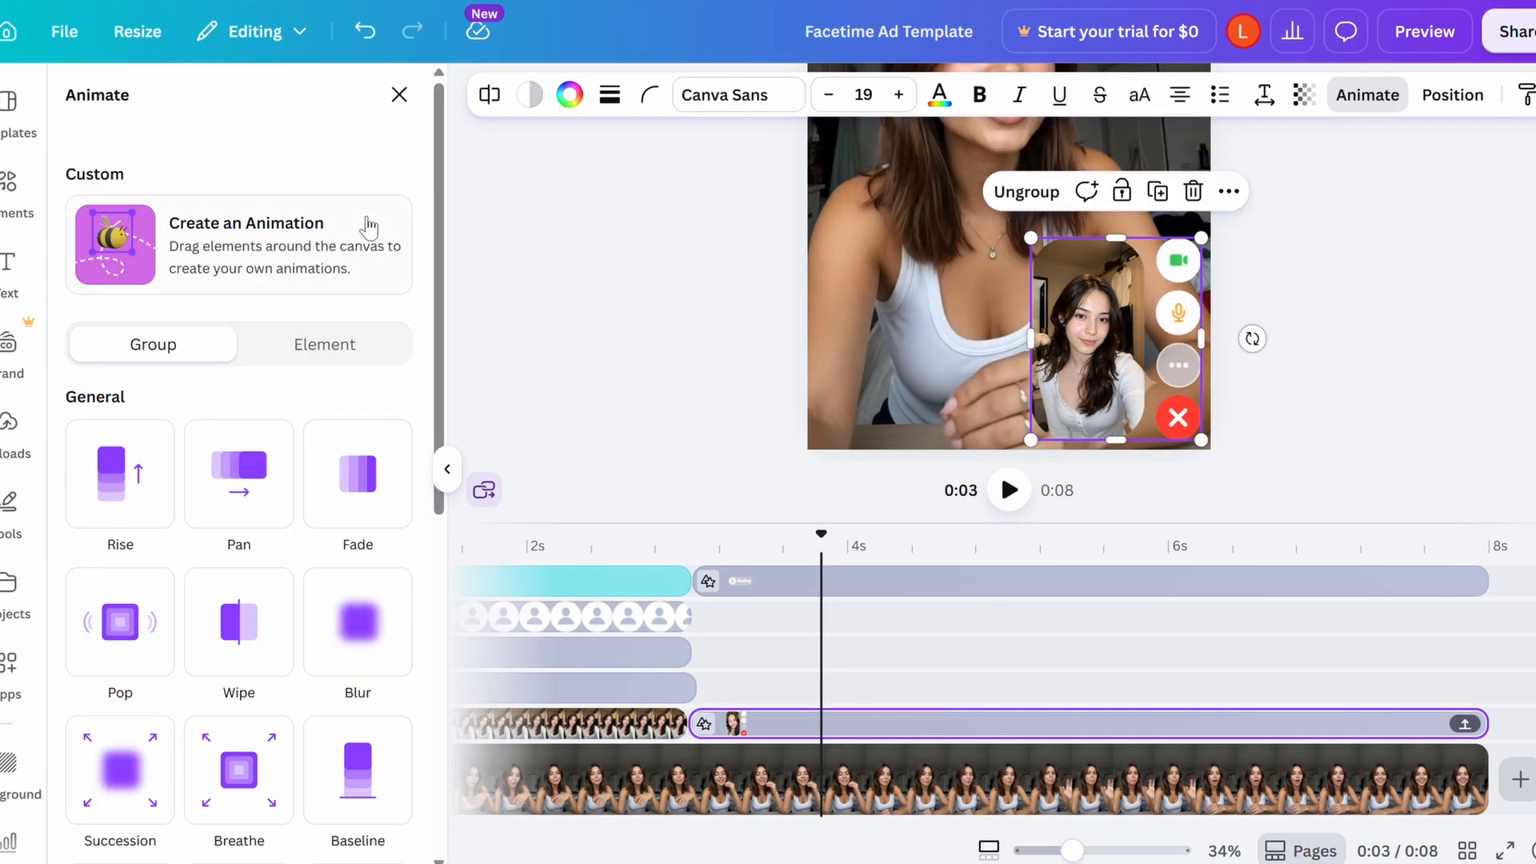
left_click(230, 259)
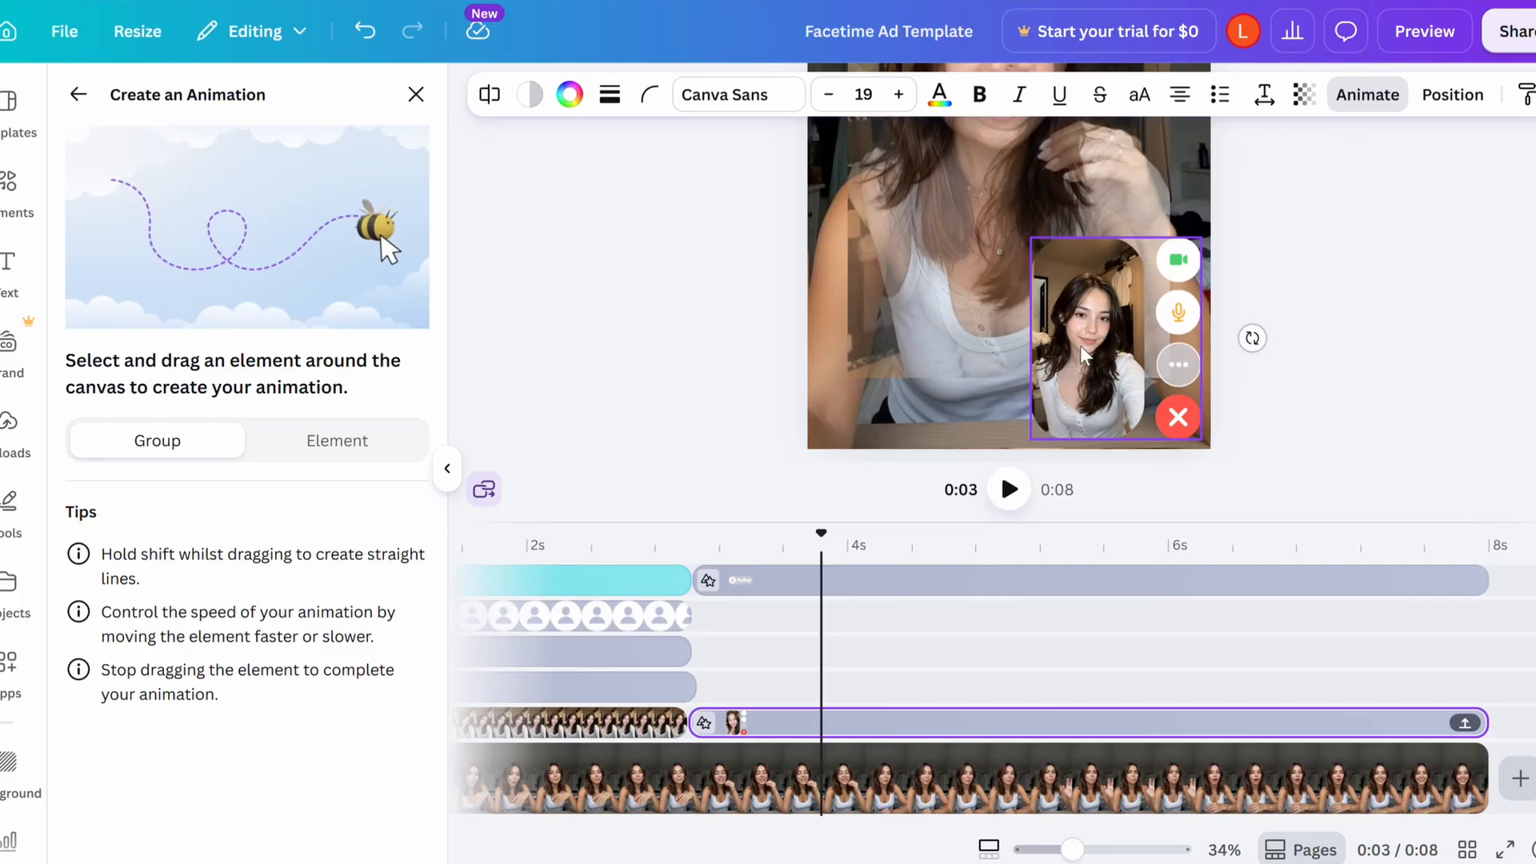
left_click_drag(1082, 346, 1131, 346)
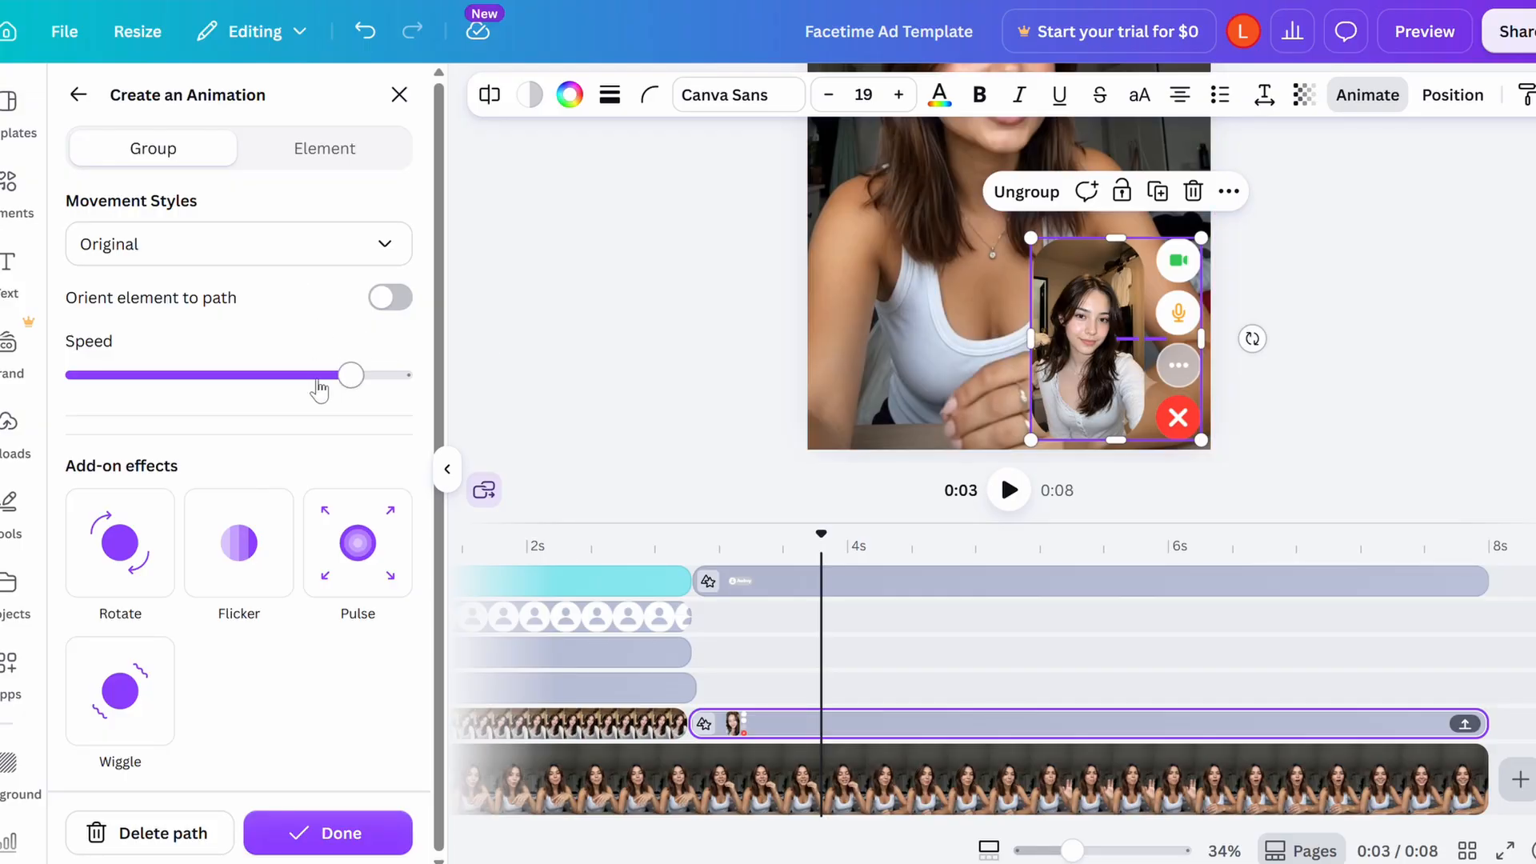
Slow the inset group's custom animation slightly and set its movement style to Smooth
left_click_drag(349, 378, 318, 383)
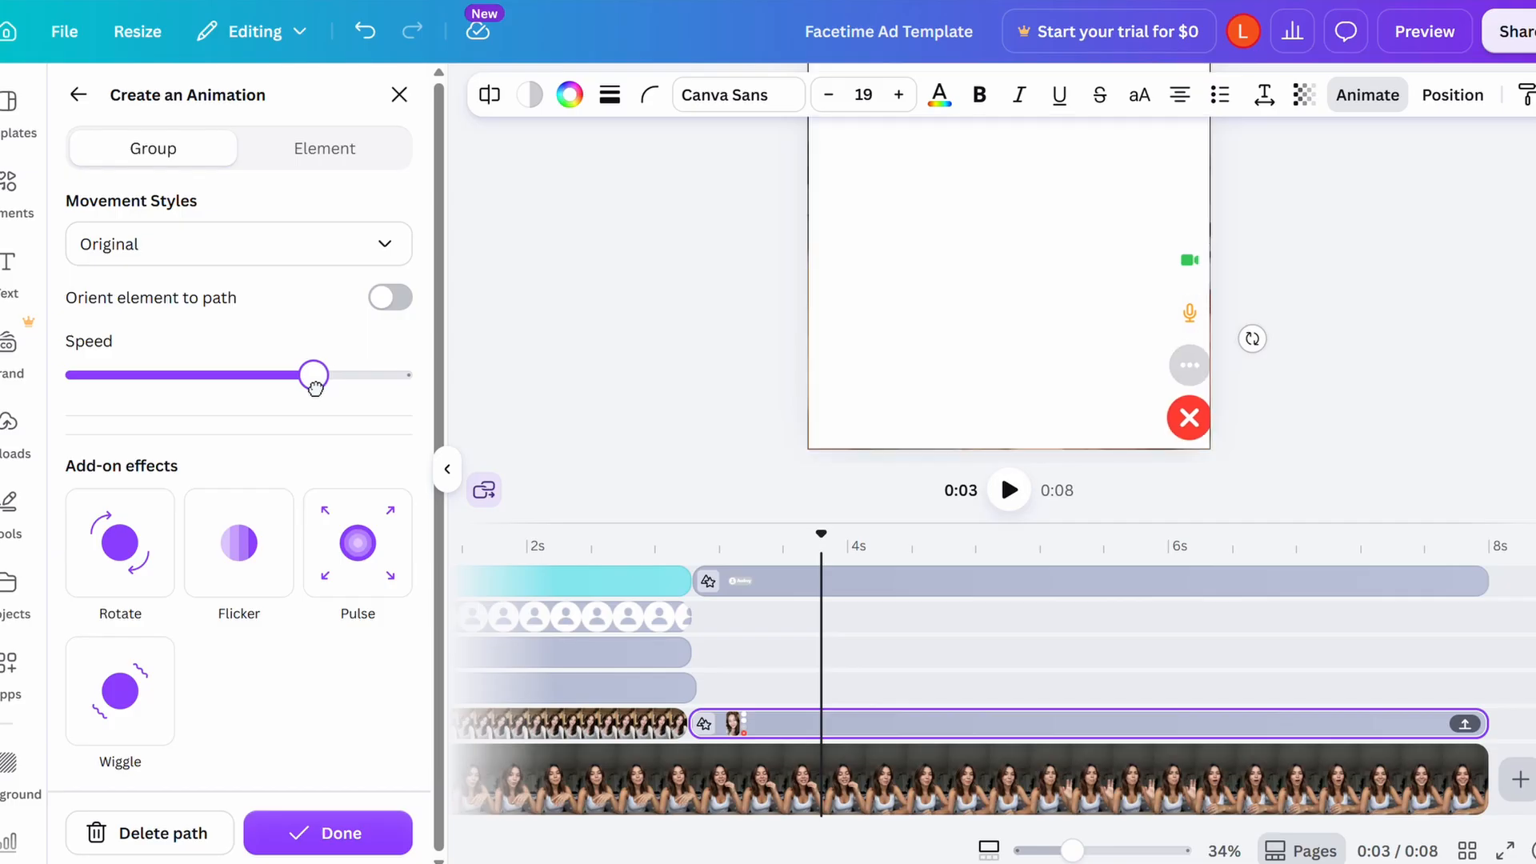
left_click(283, 250)
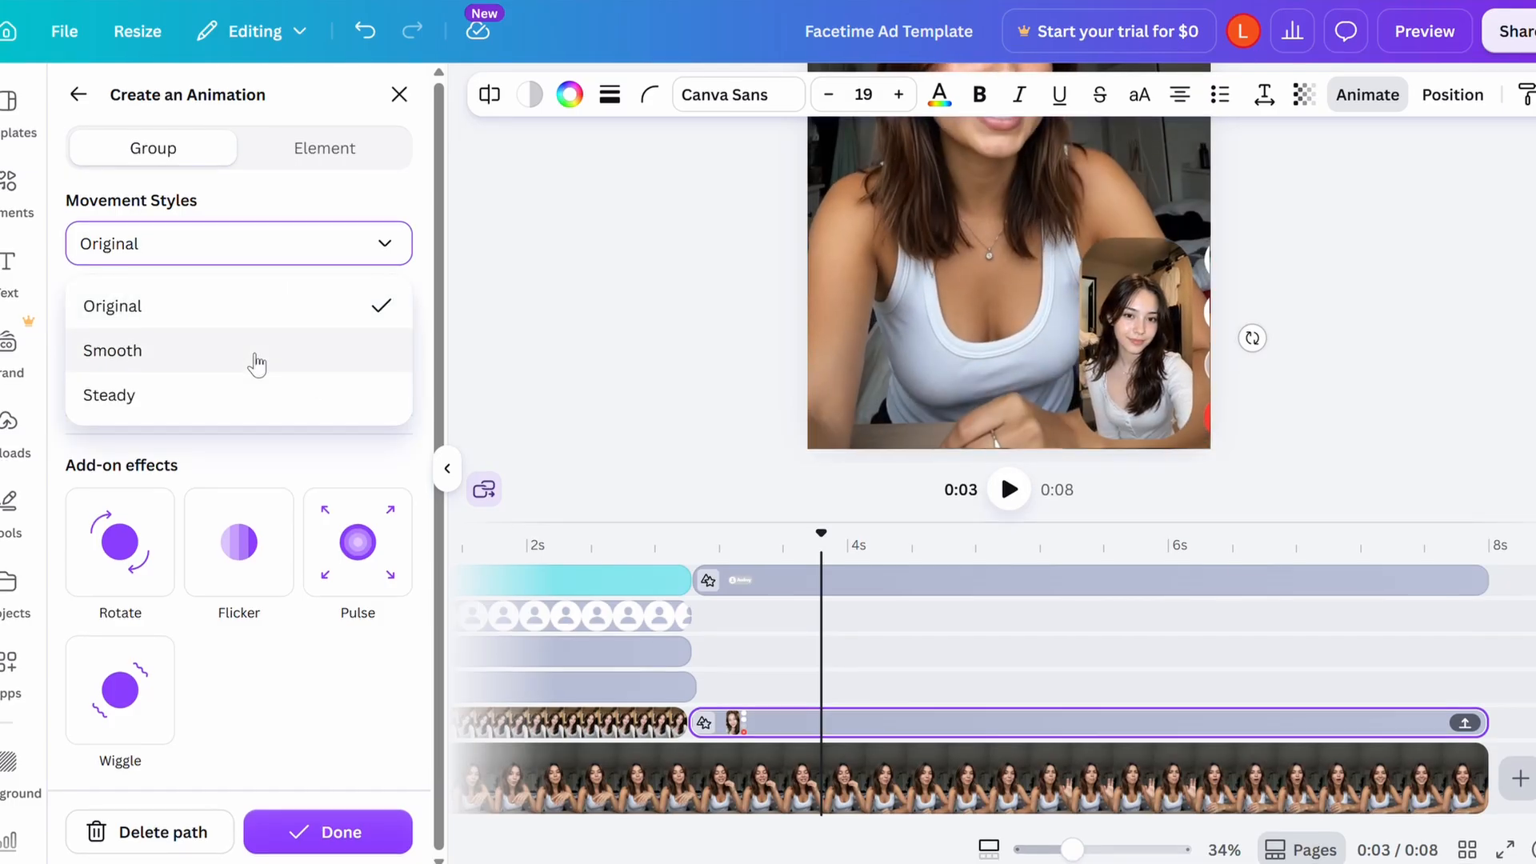
left_click(256, 364)
Shrink the first 3-second overlay clip to a small inset and round its corners to the maximum
left_click(635, 728)
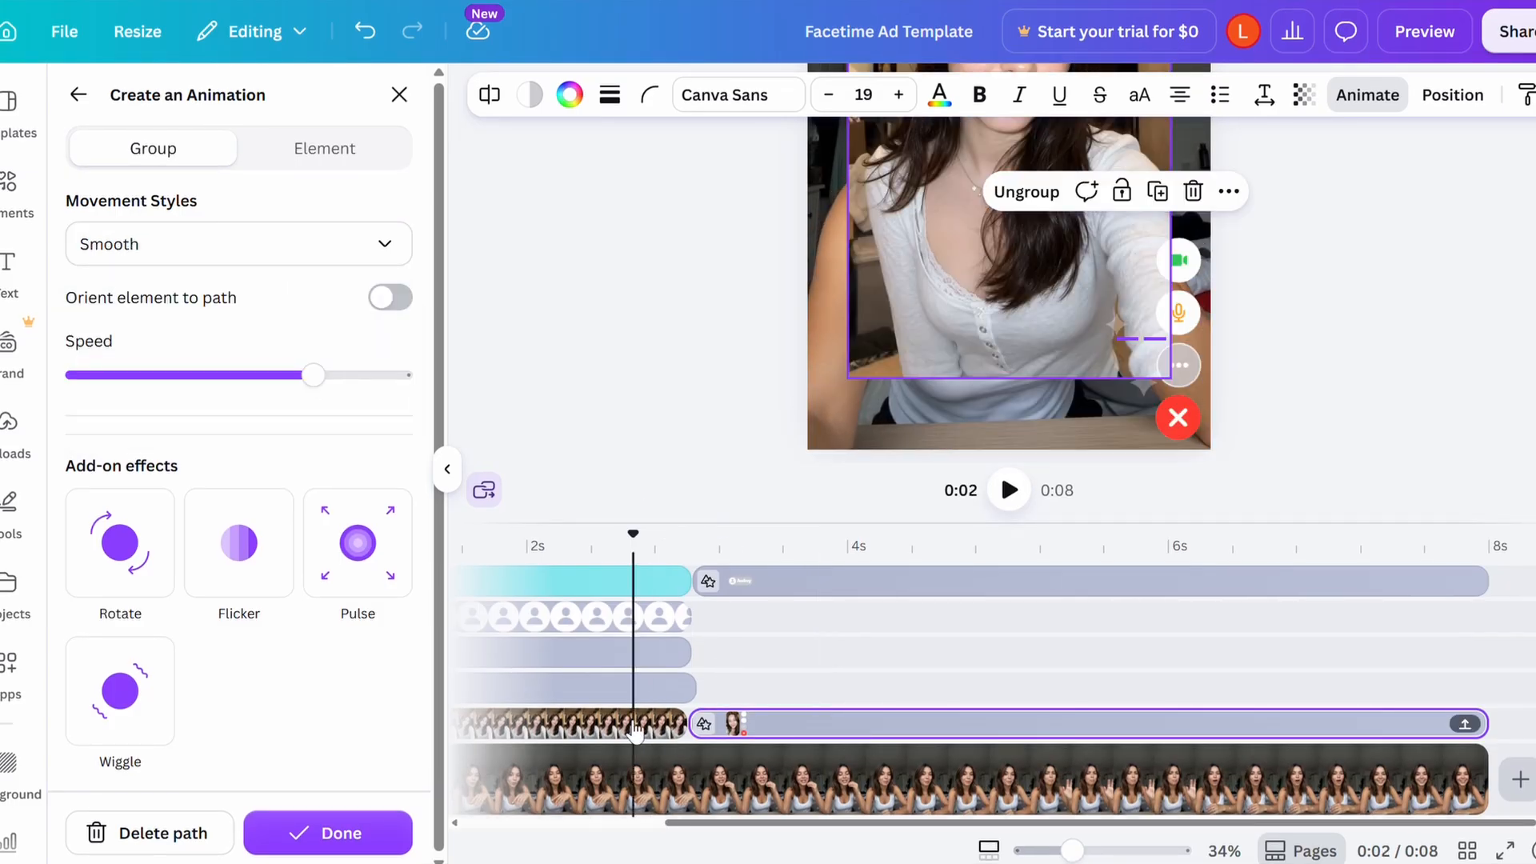
left_click(634, 728)
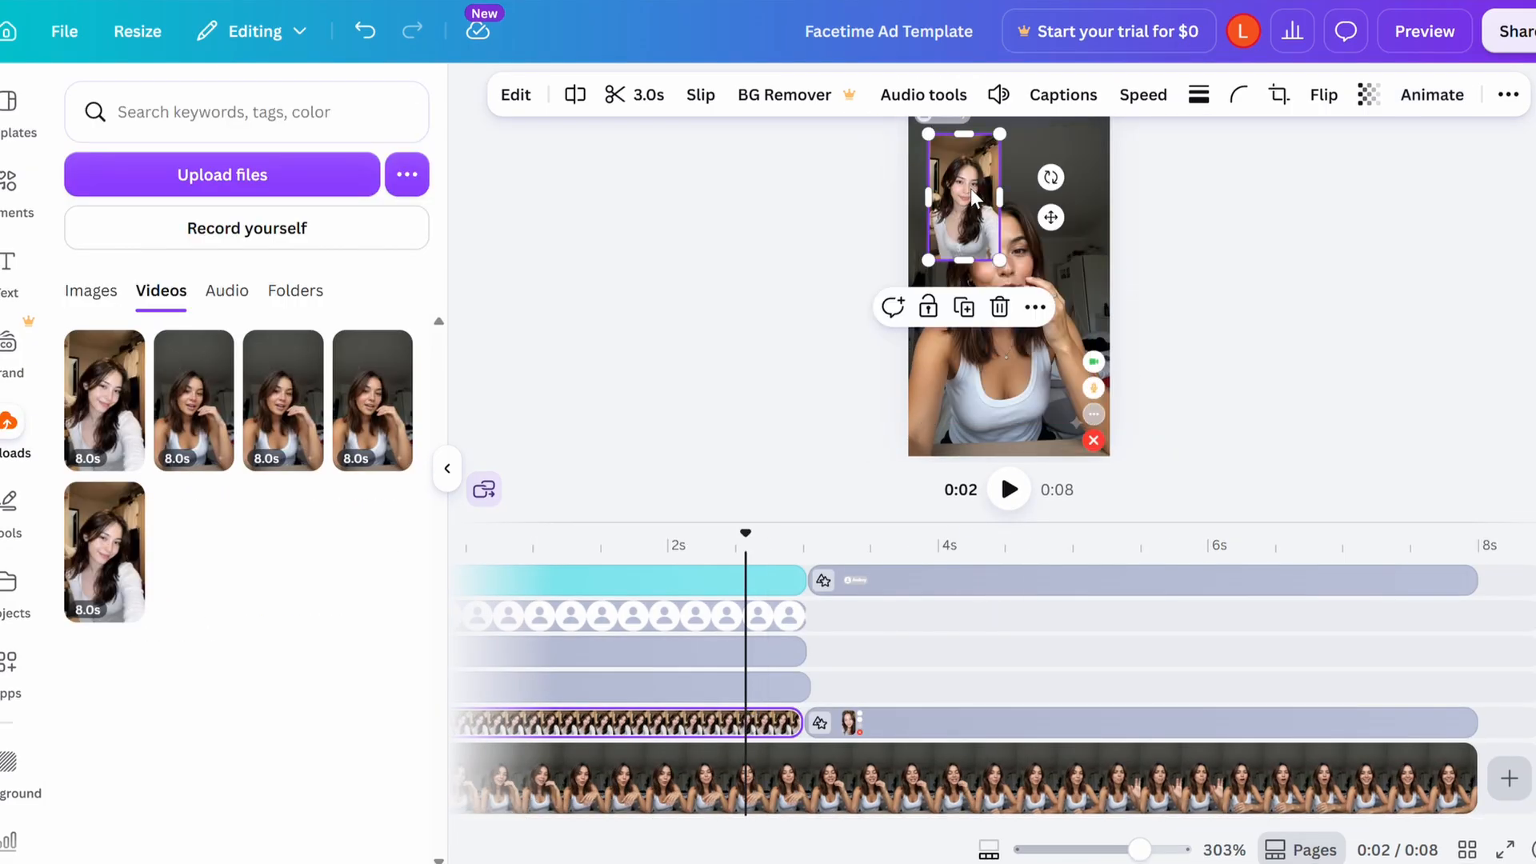
left_click(1239, 94)
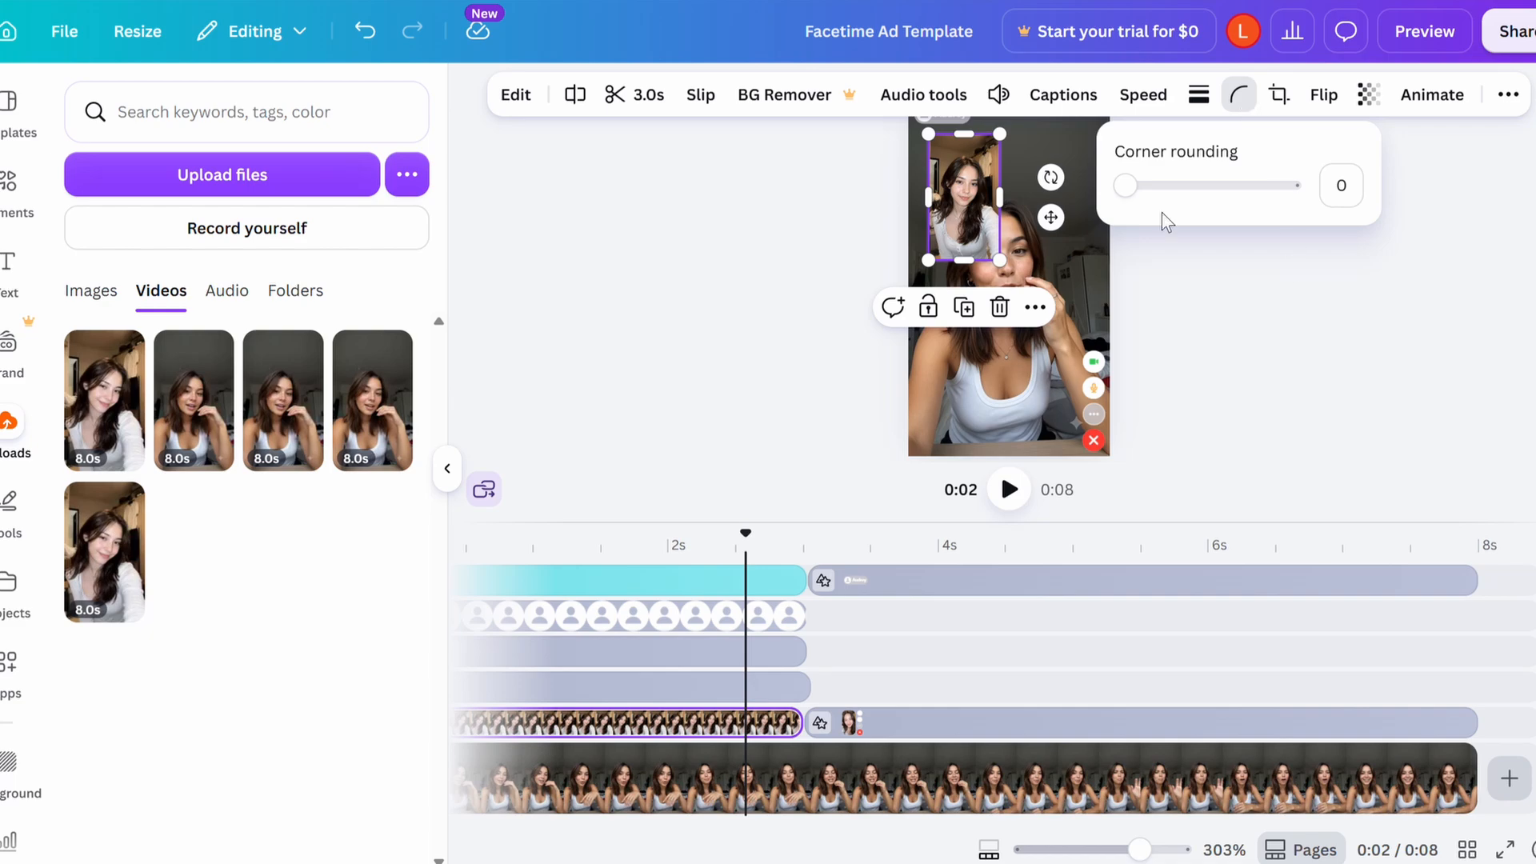
left_click_drag(1166, 186, 1297, 185)
Position and resize the first overlay clip beside the call buttons, matching the placement of the grouped inset
left_click_drag(968, 216, 1039, 411)
scroll(915, 246, "up", 3)
scroll(900, 239, "down", 2)
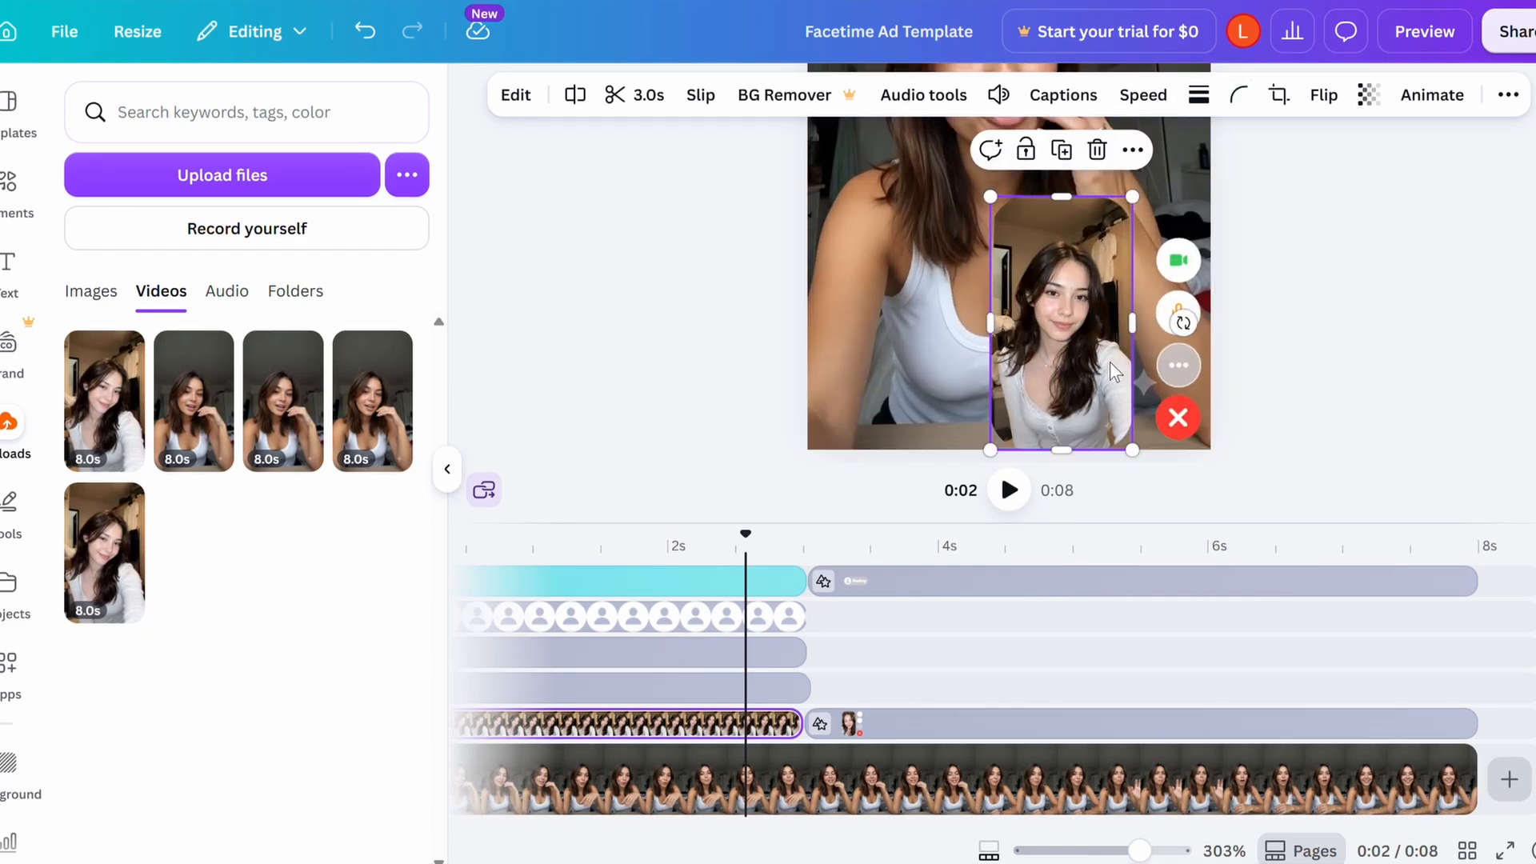
left_click_drag(1111, 363, 1129, 353)
left_click(1365, 327)
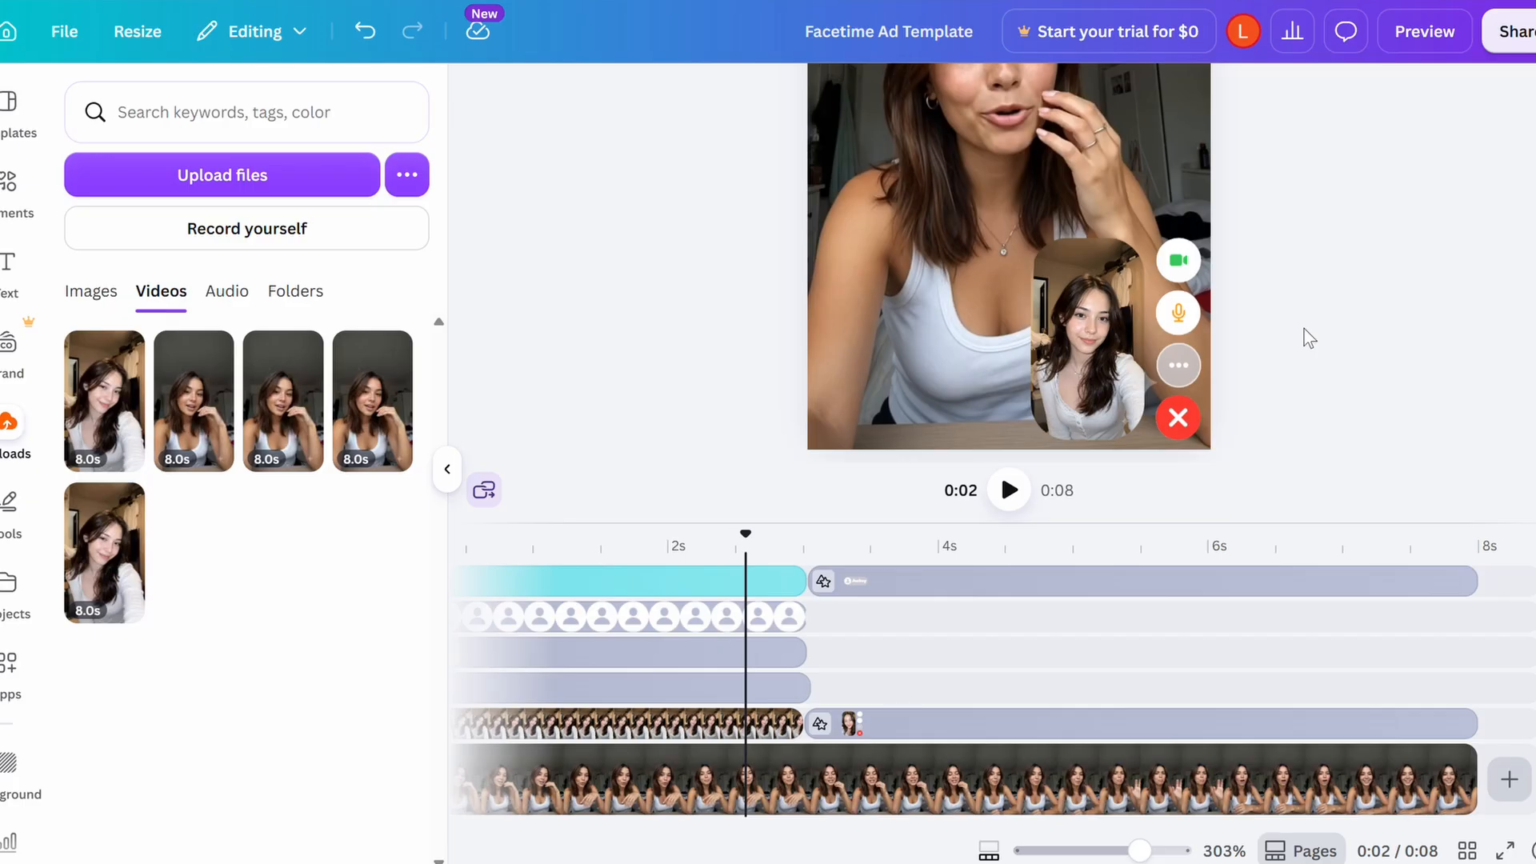
Switch to the Excalidraw board and examine the Step 5 section on writing the rest of the screenplay
scroll(1309, 339, "down", 3)
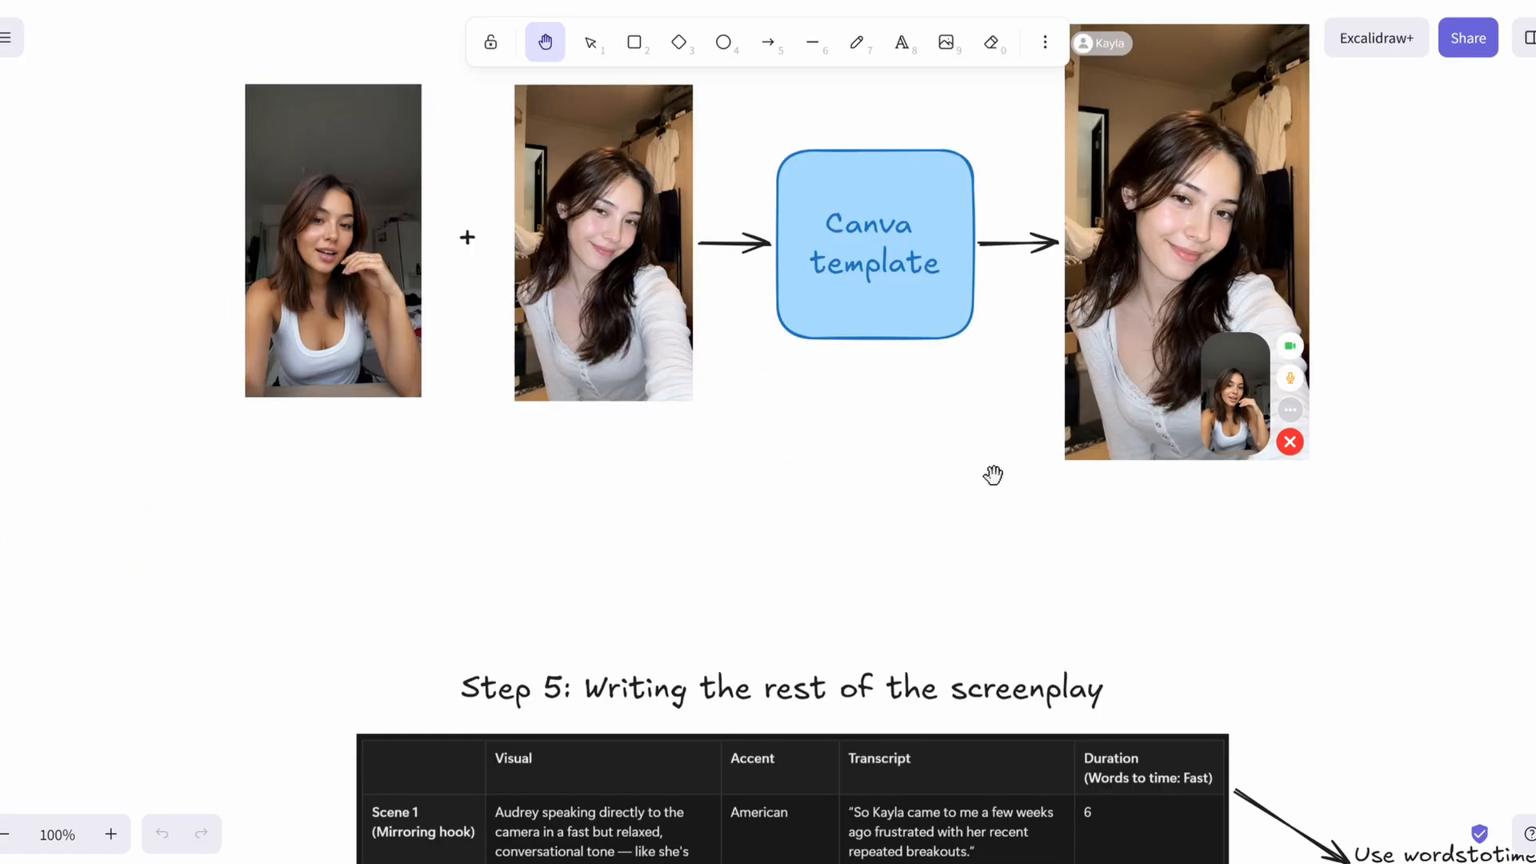
scroll(992, 472, "down", 4)
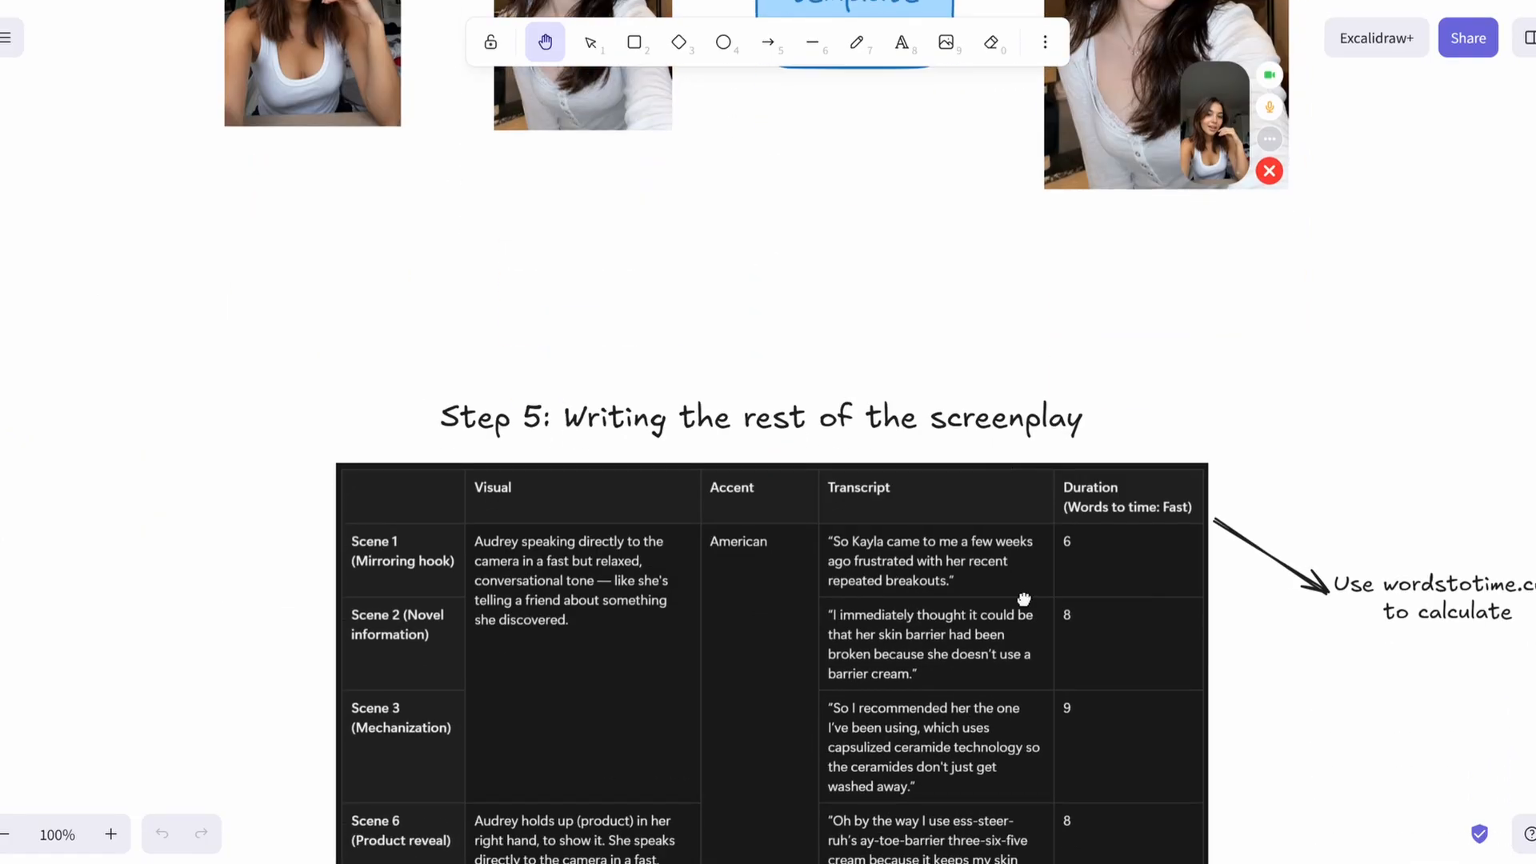
Examine the Step 5 screenplay table's visuals, transcripts and durations, along with the note on calculating durations with wordstotime.com
scroll(1025, 599, "down", 5)
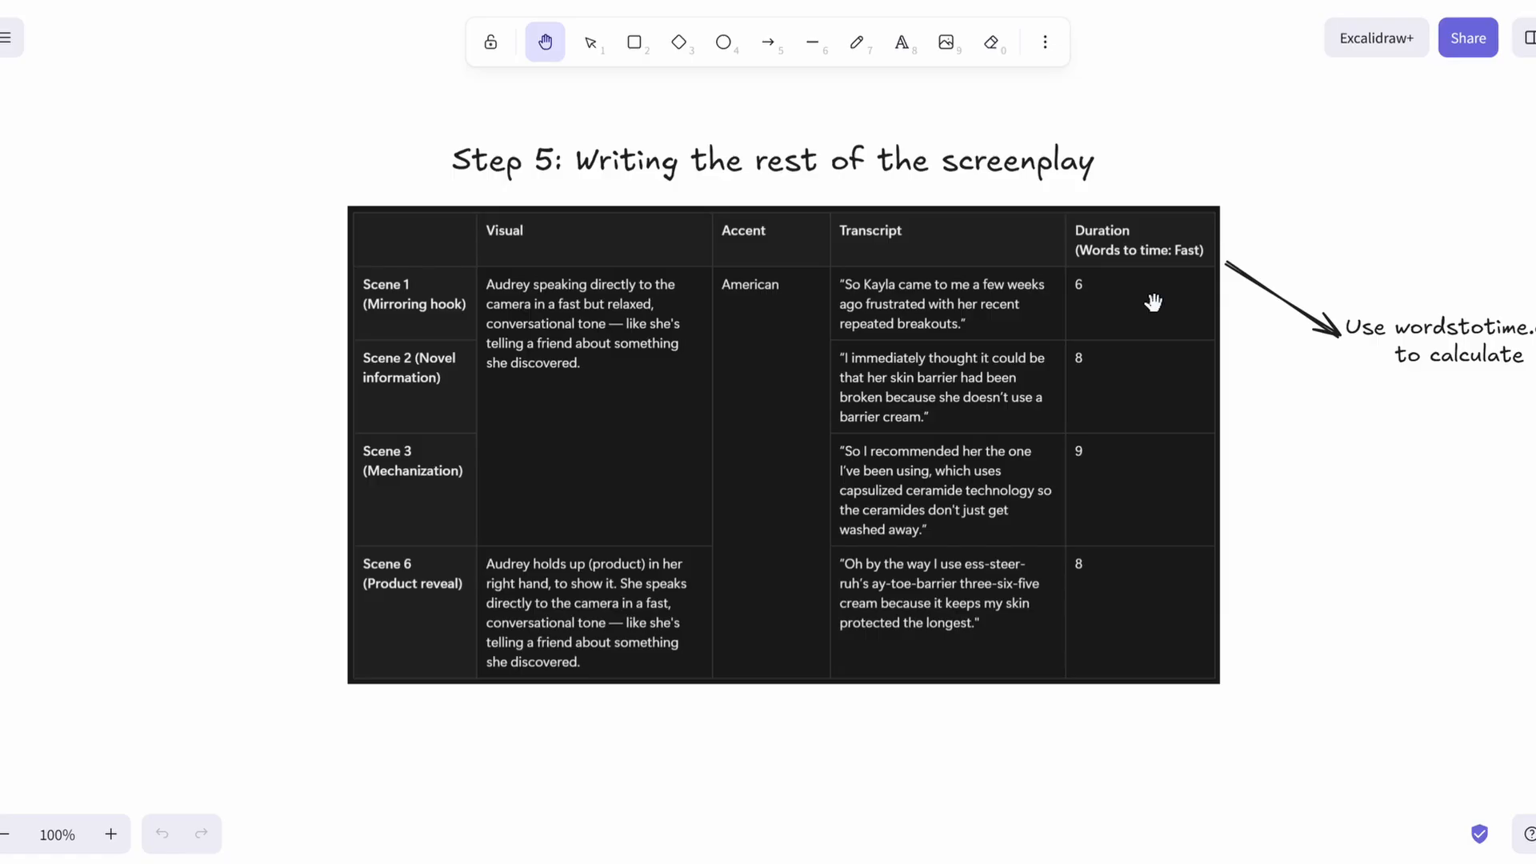
left_click_drag(1478, 373, 998, 352)
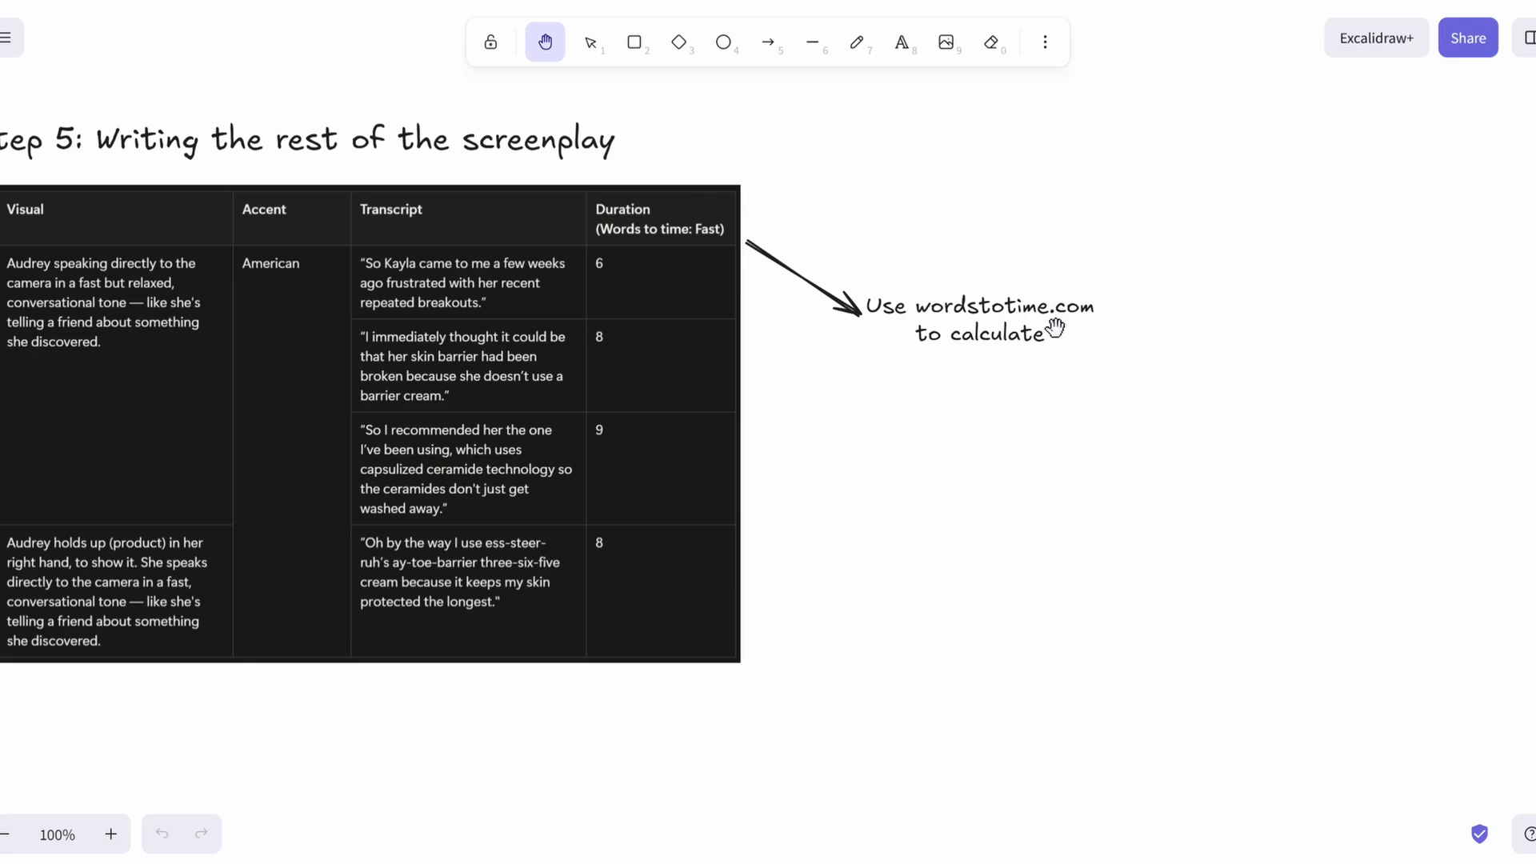
scroll(1080, 343, "left", 3)
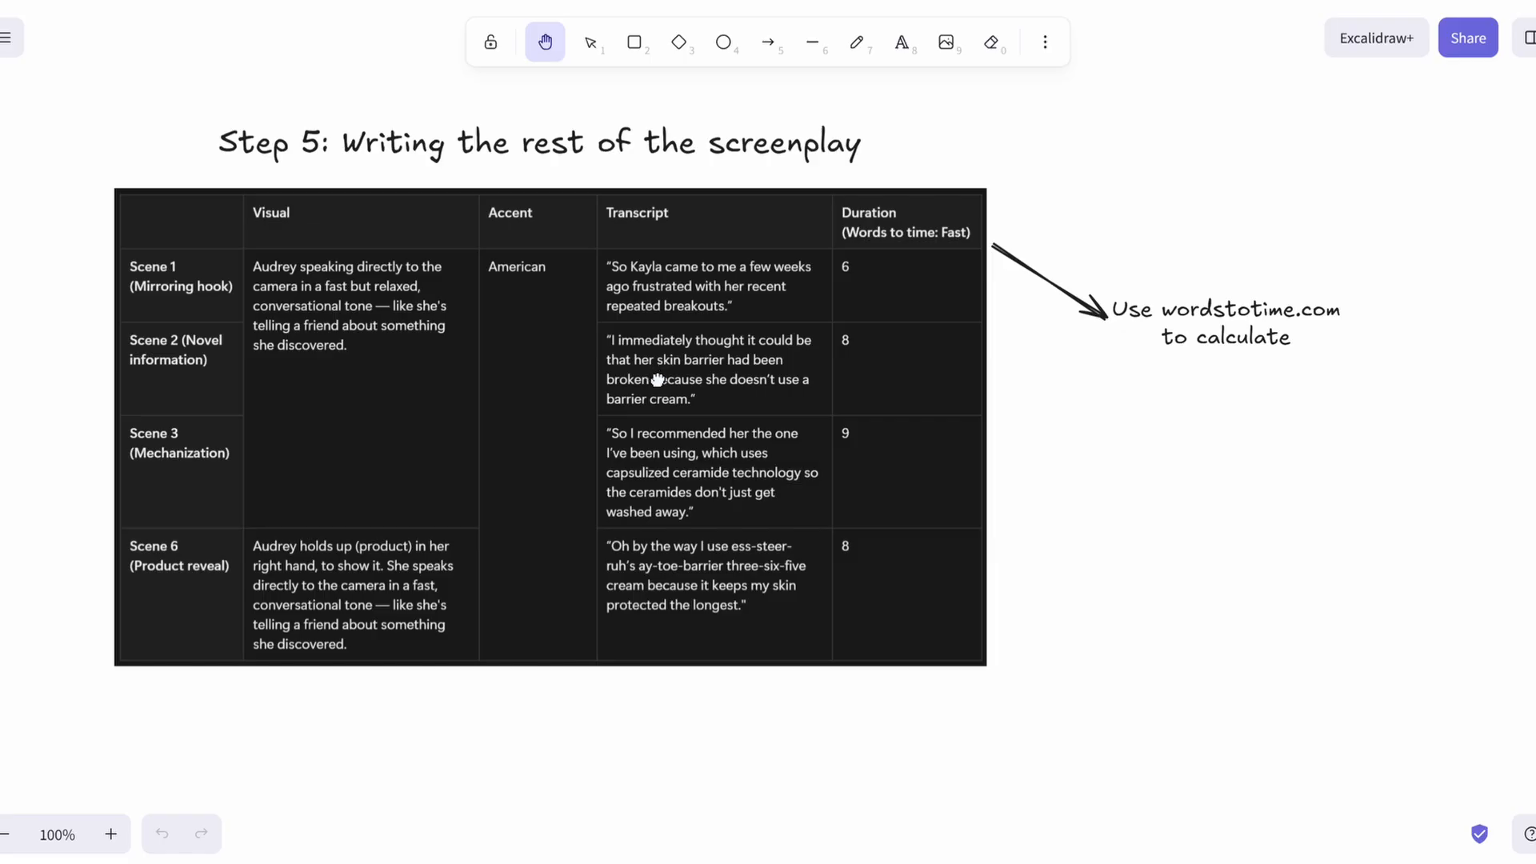
scroll(712, 392, "left", 3)
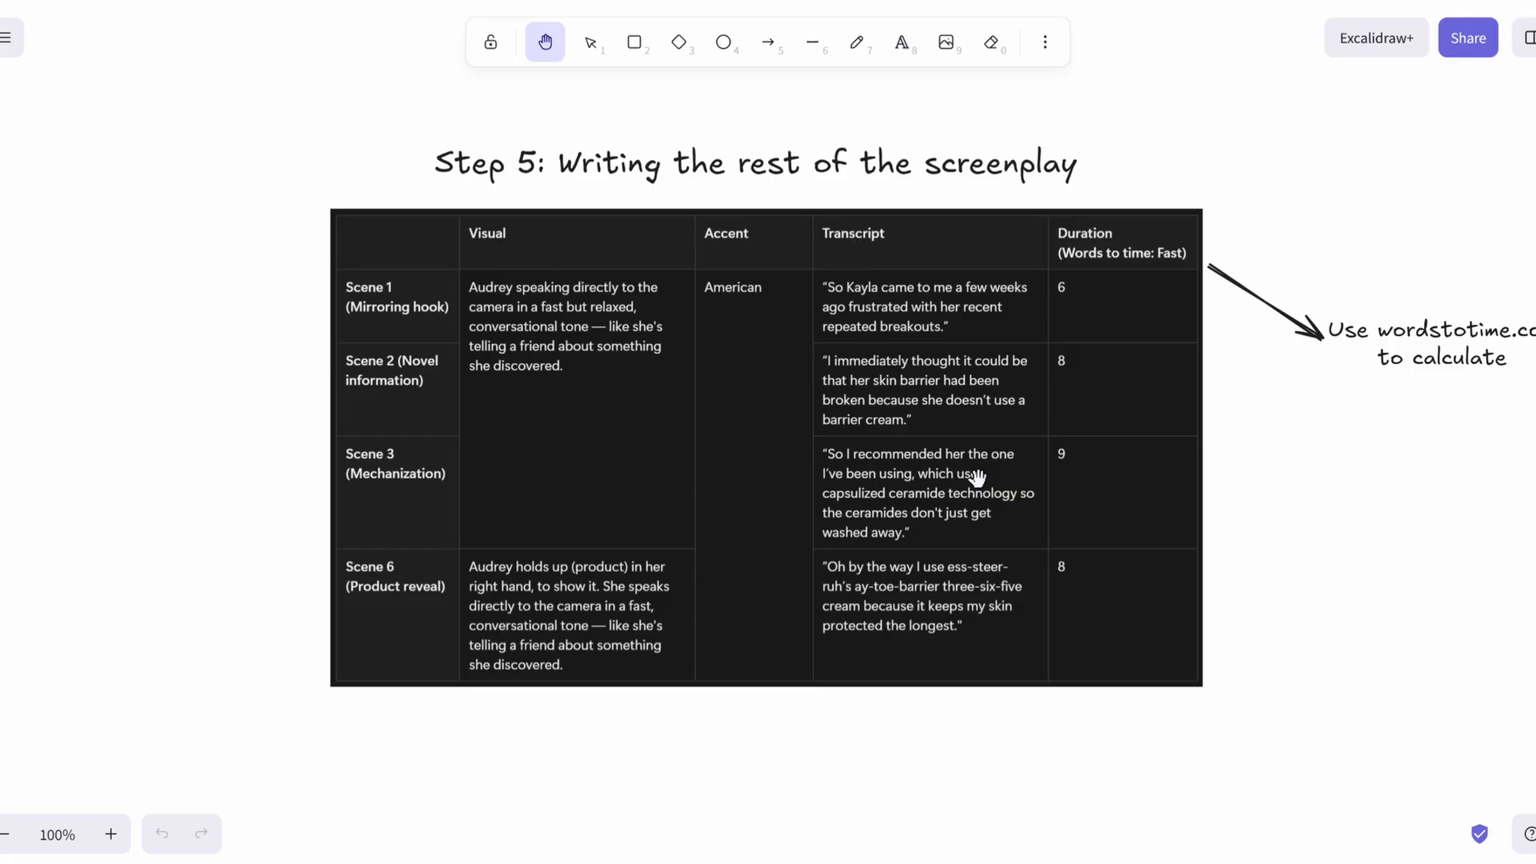
Review the Step 6 section on putting it all together, covering the consistency note and the Google Flow editor and DaVinci Resolve examples
scroll(976, 477, "down", 5)
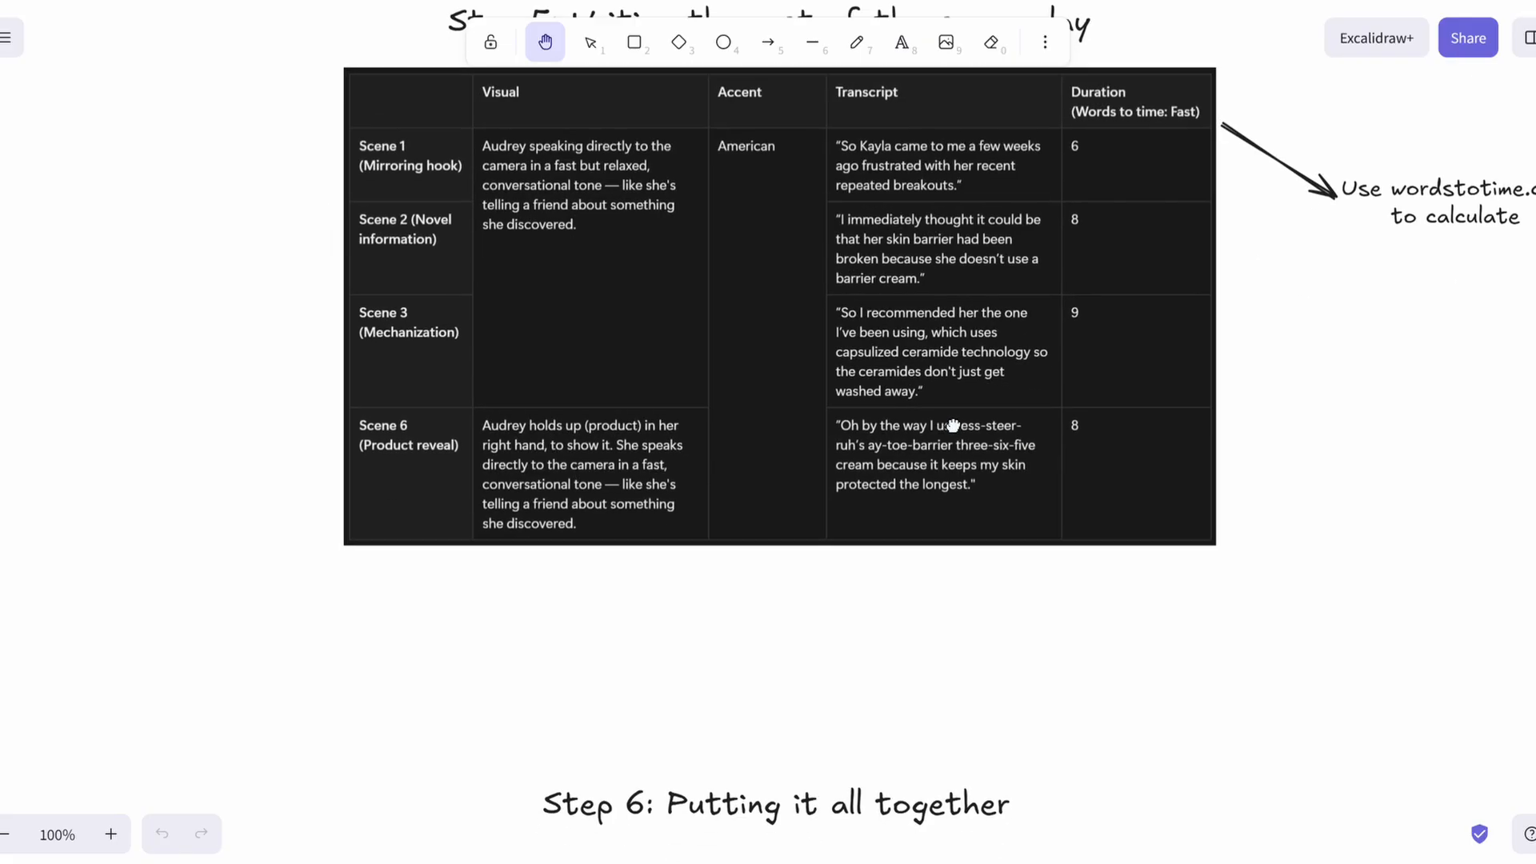
scroll(976, 581, "down", 4)
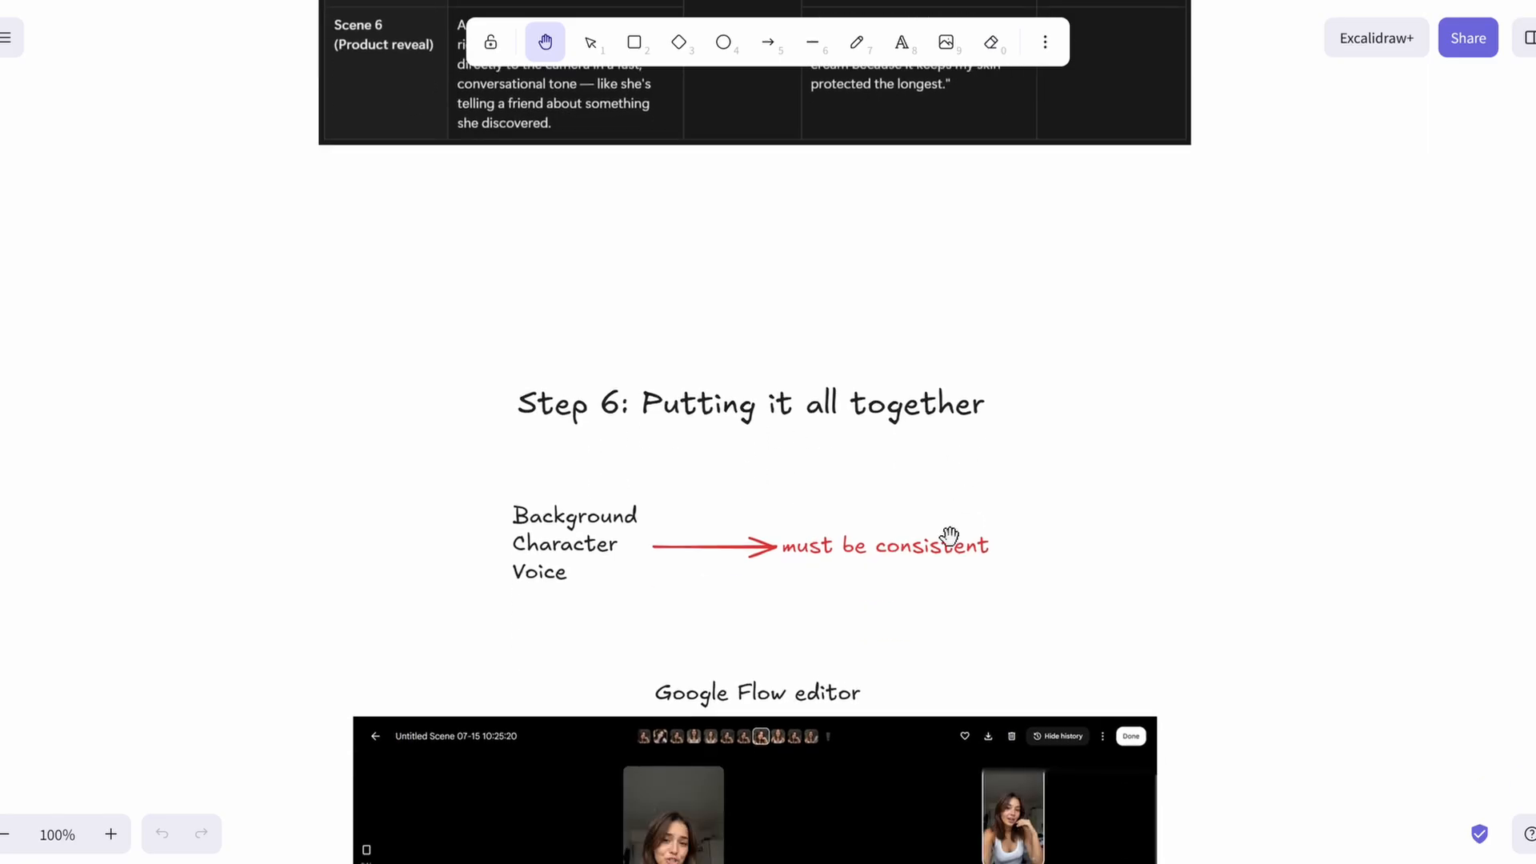
left_click_drag(961, 448, 991, 387)
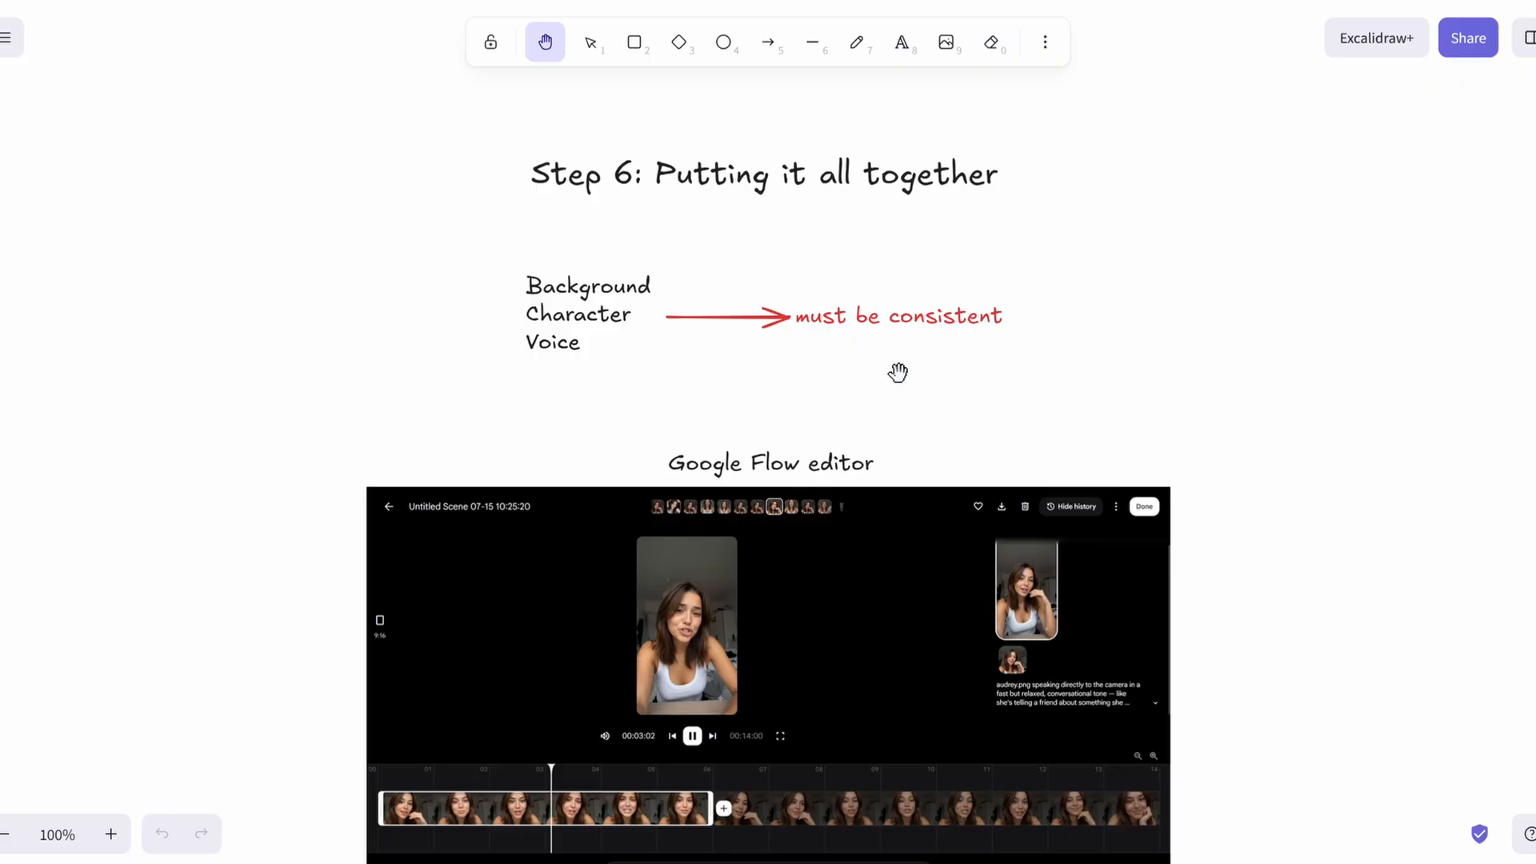
scroll(898, 373, "down", 3)
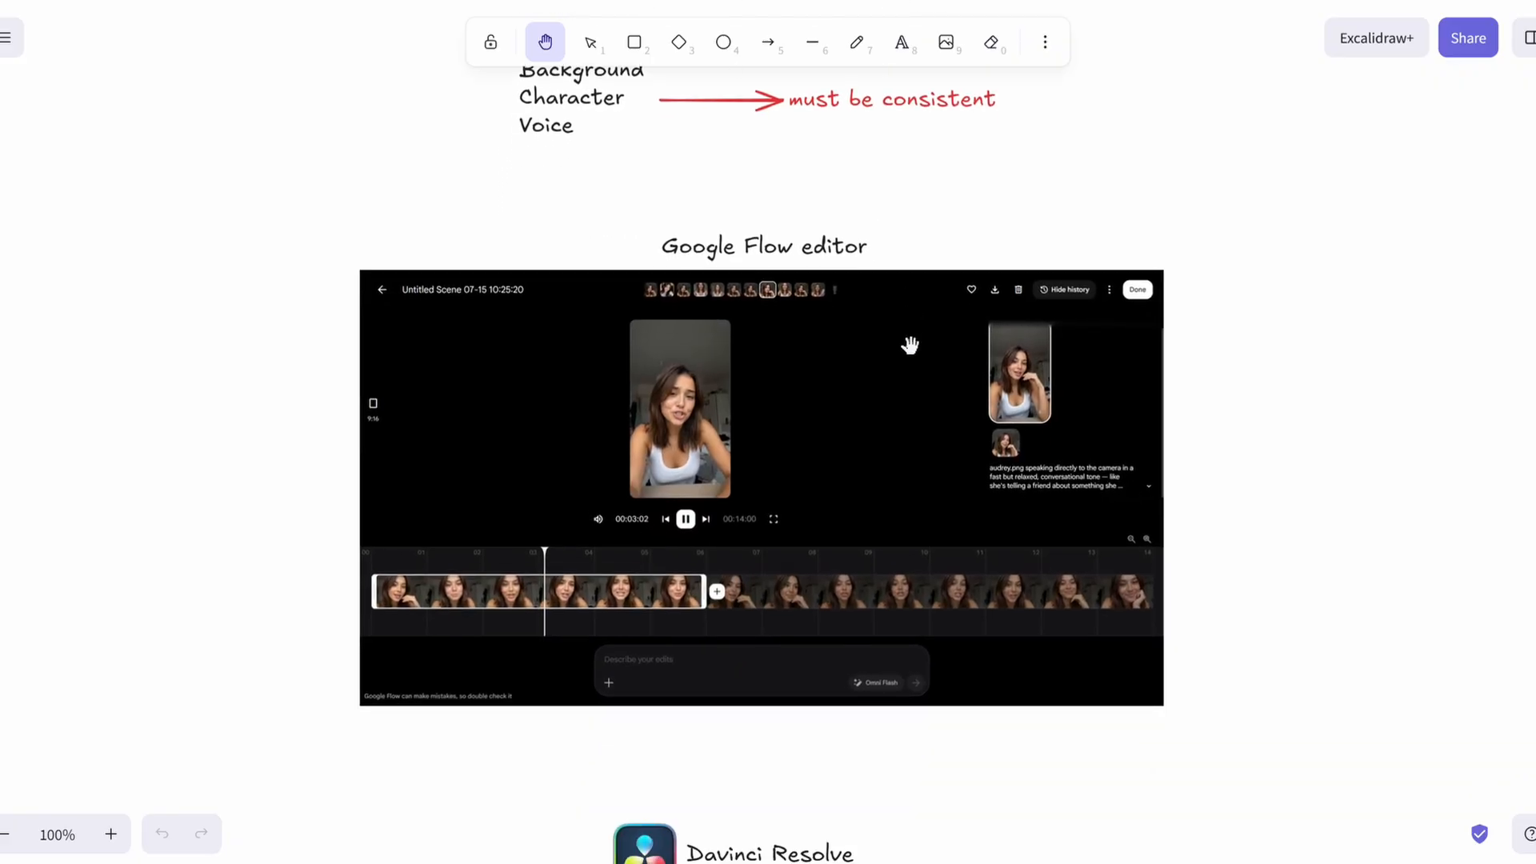
scroll(910, 345, "down", 1)
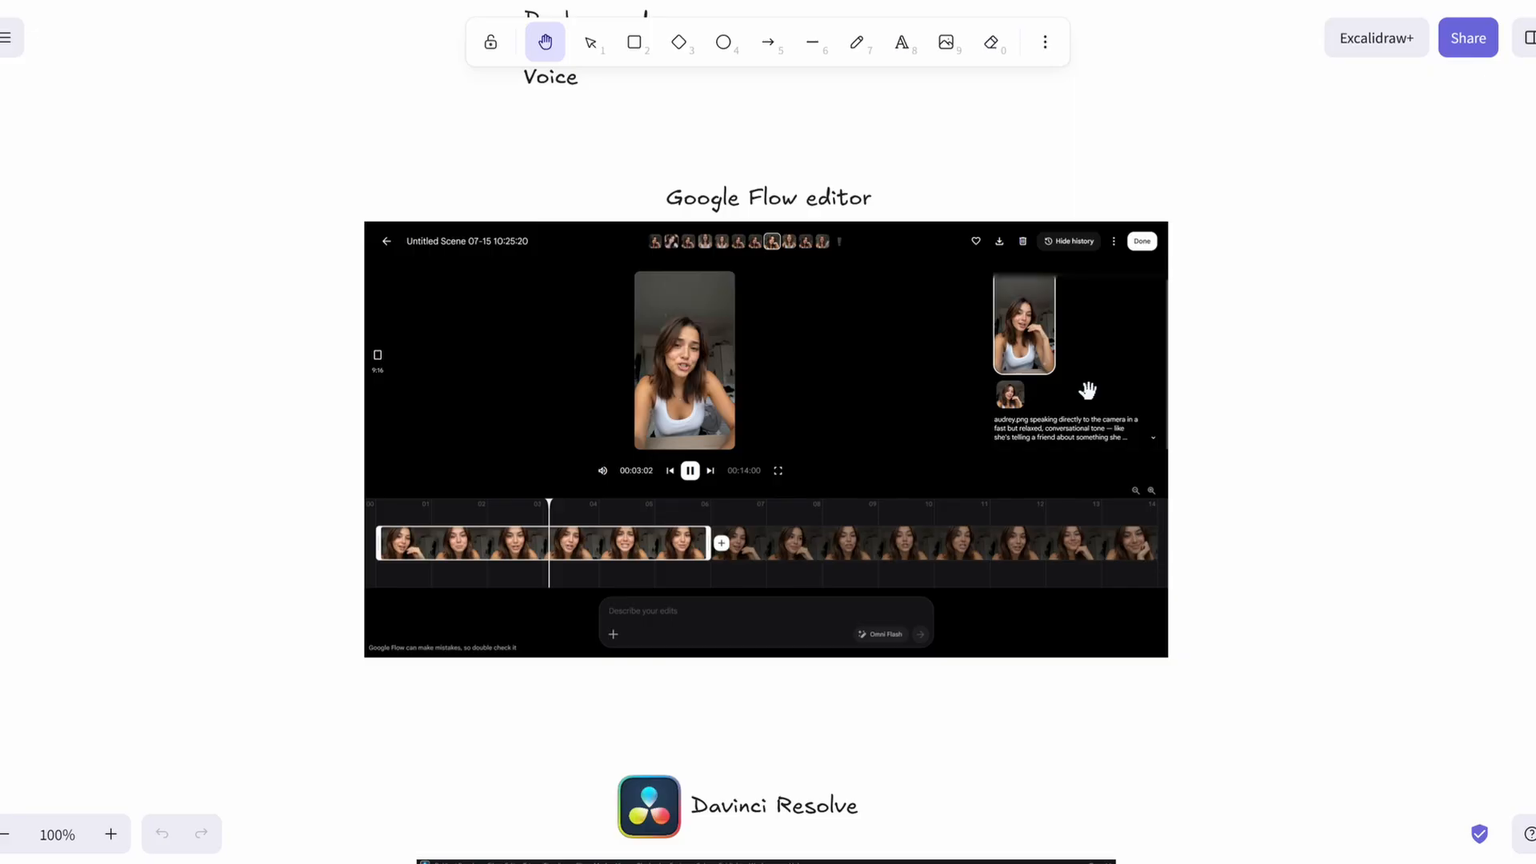
scroll(1084, 391, "down", 5)
scroll(1244, 416, "down", 3)
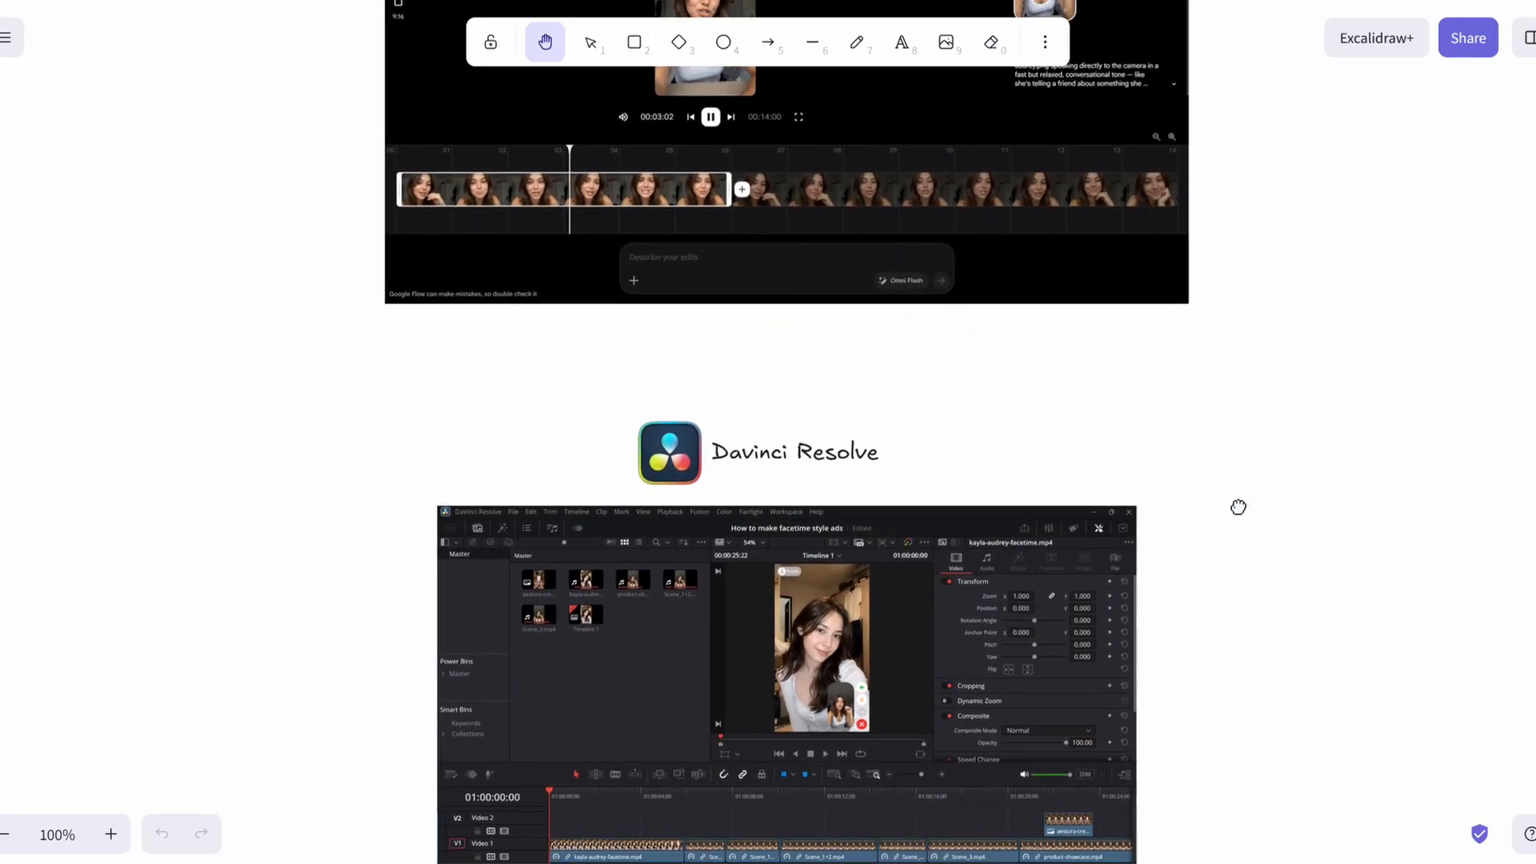
scroll(1238, 430, "down", 1)
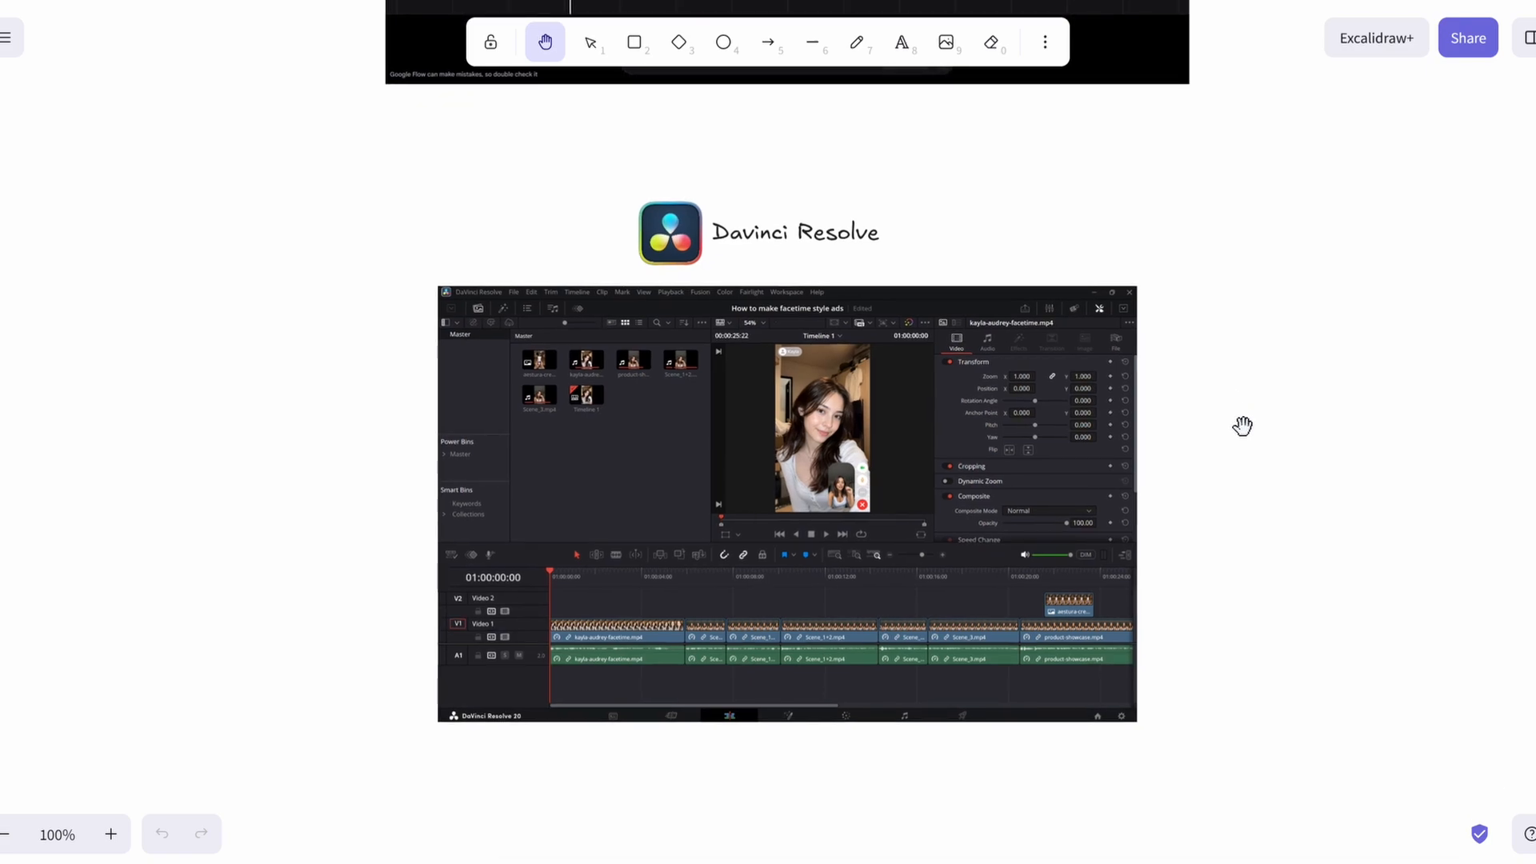
scroll(1240, 428, "down", 1)
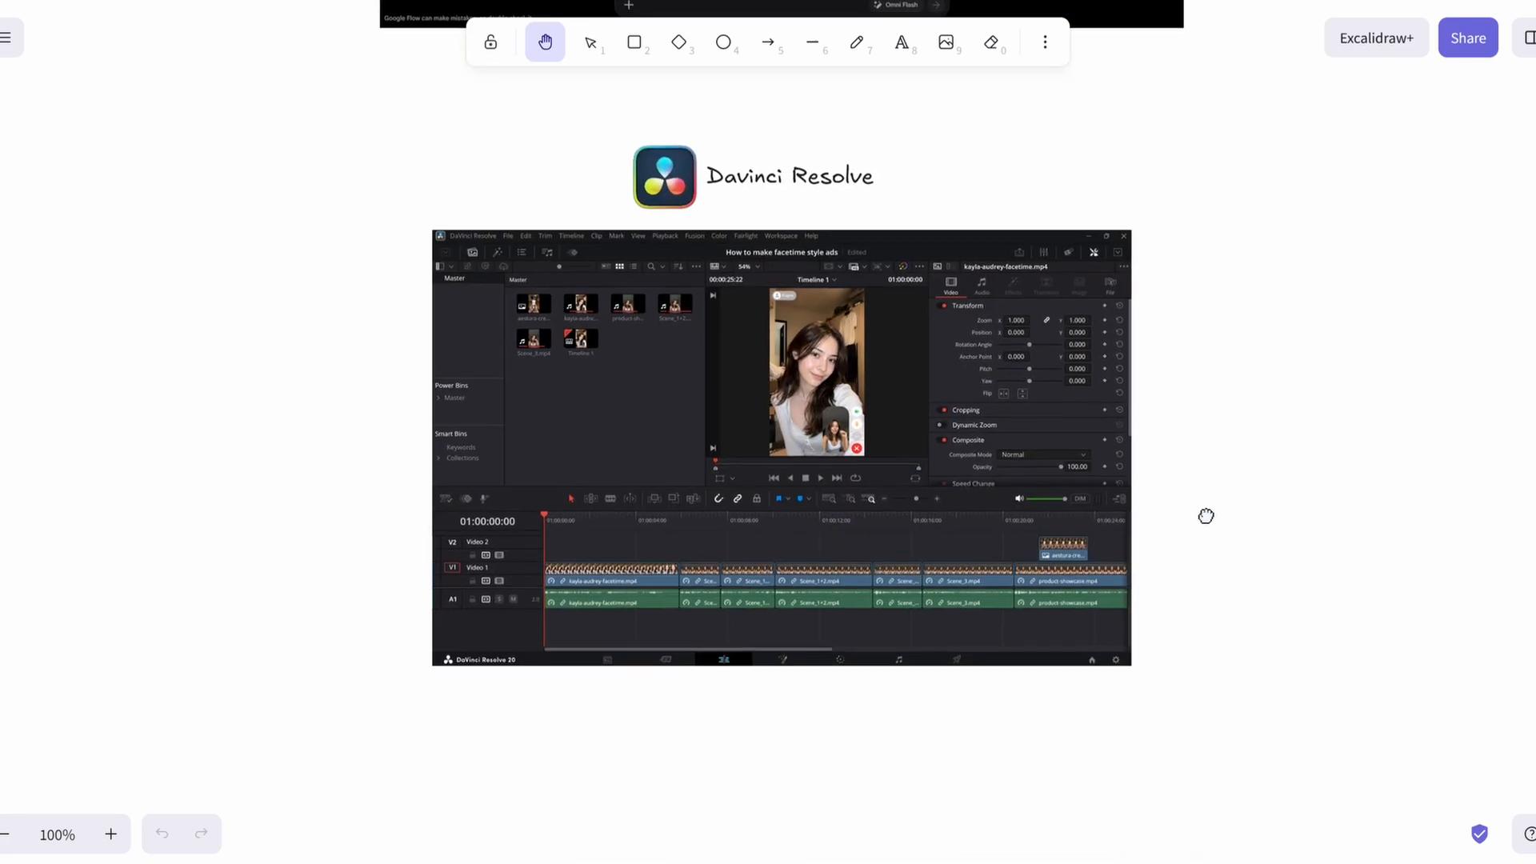